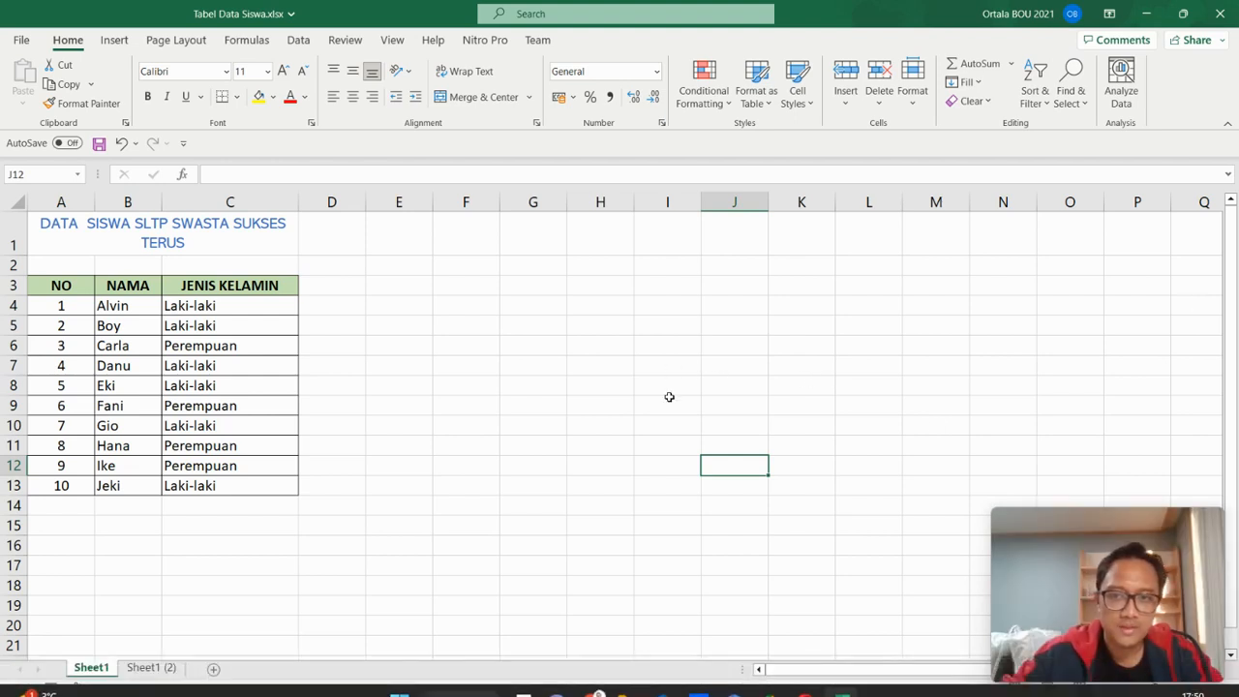
- Switch to the Sheet1 (2) worksheet and review the student names and their NILAI 1 to NILAI 3 scores
left_click(160, 670)
left_click(605, 306)
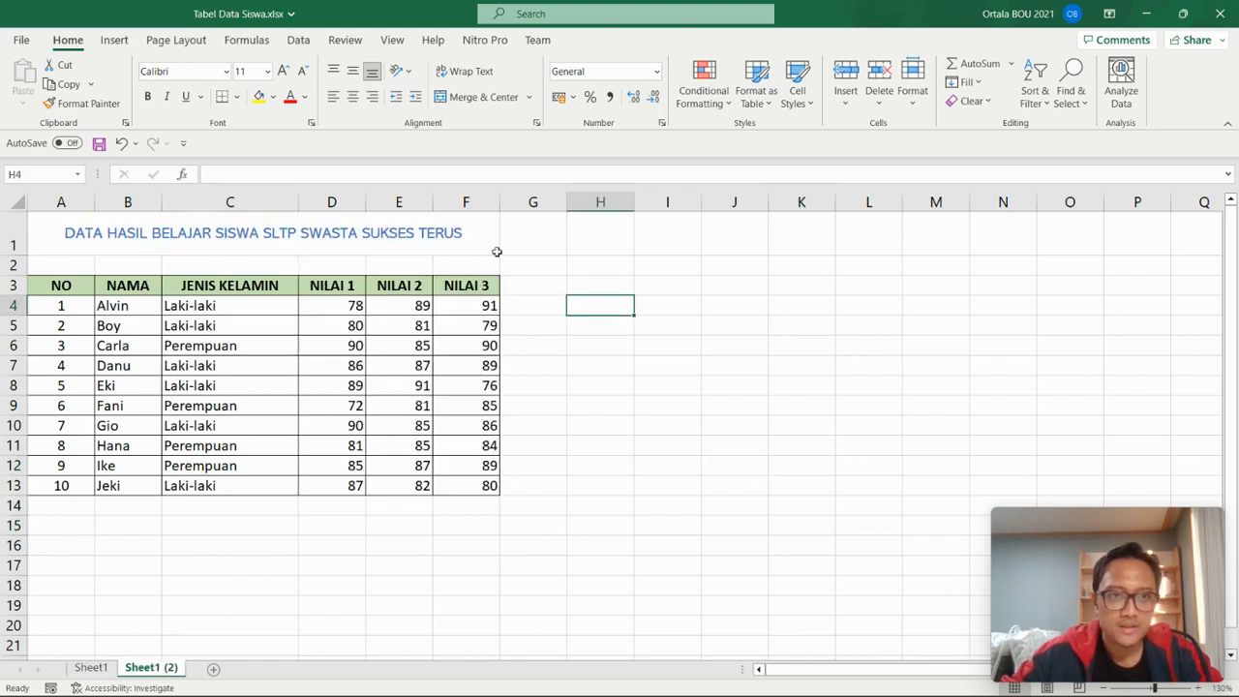
left_click_drag(352, 293, 473, 280)
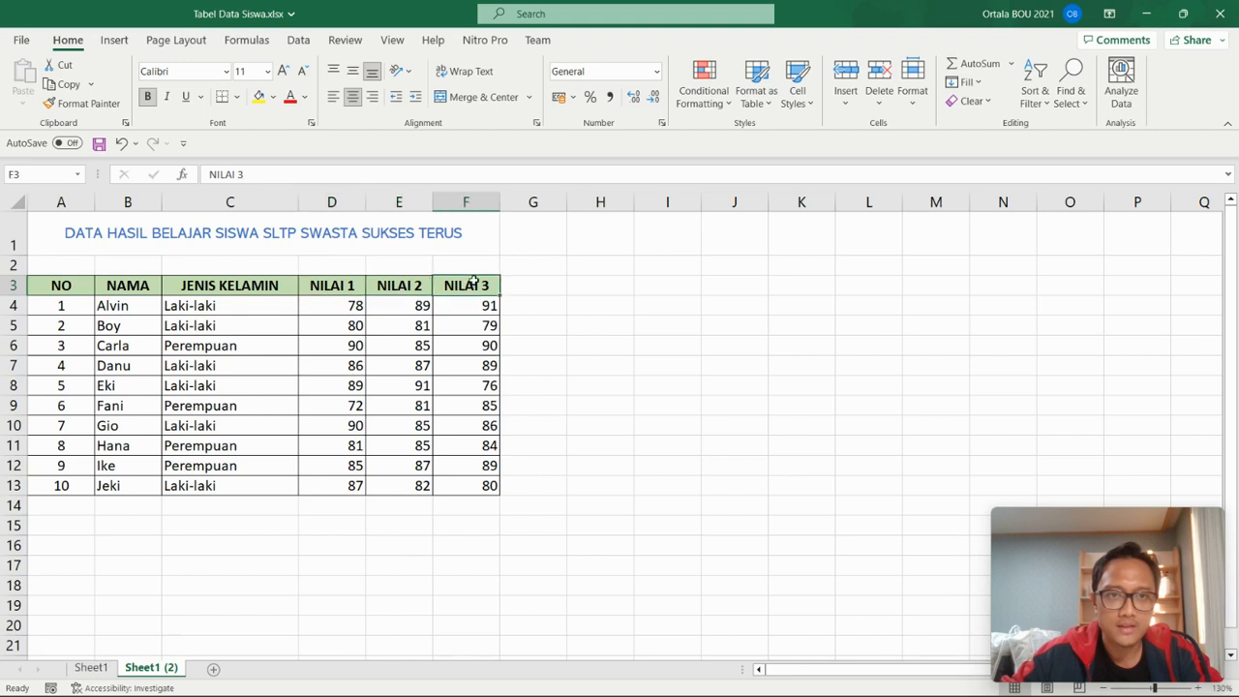
left_click(141, 307)
left_click_drag(140, 307, 139, 489)
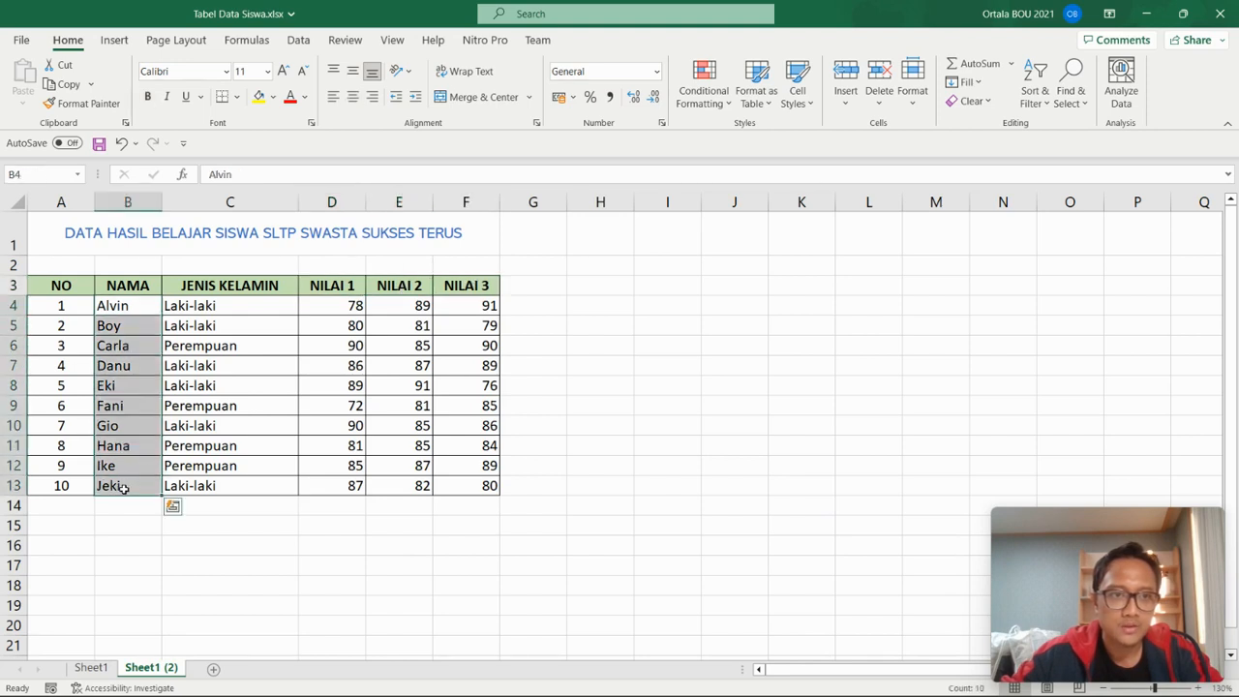
left_click_drag(329, 310, 464, 484)
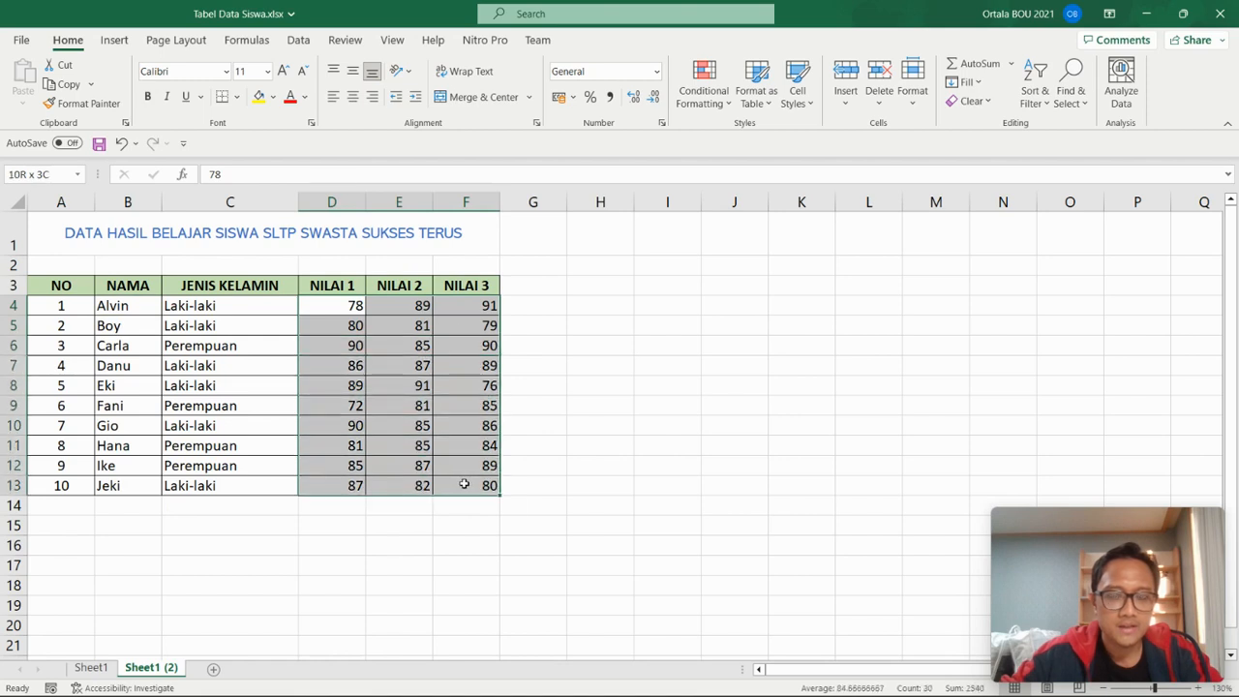
left_click(626, 361)
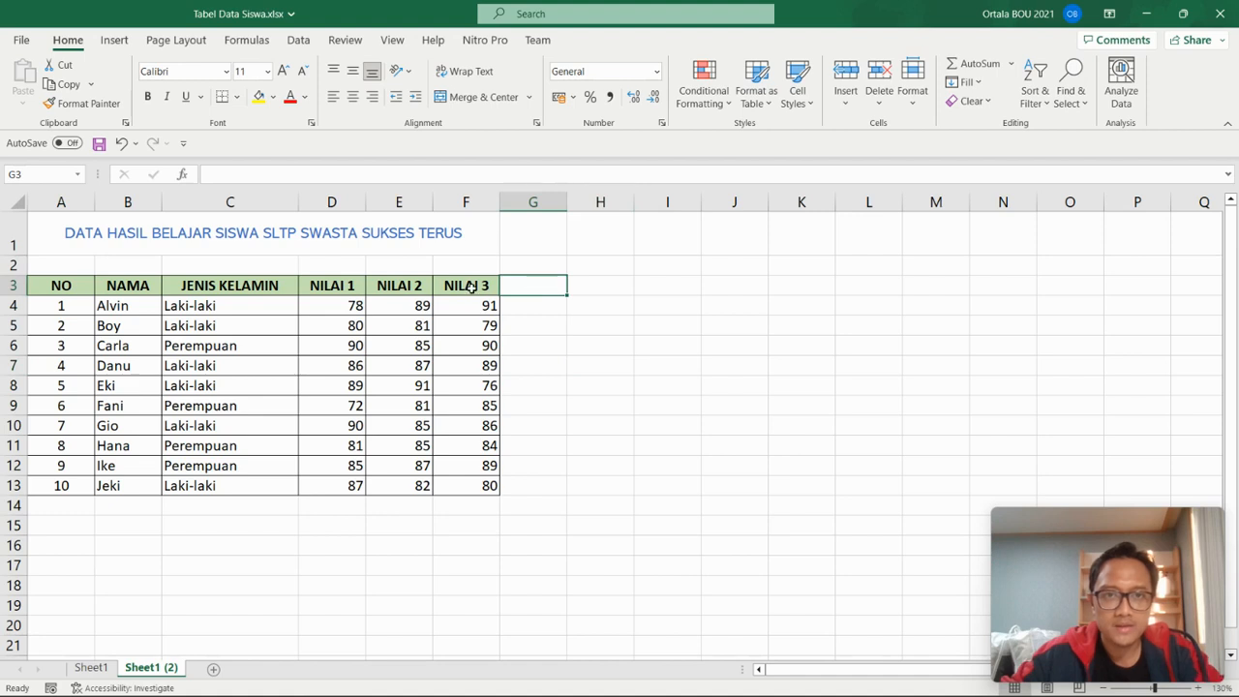
- Duplicate the NILAI 3 column, F3:F13, into column G and clear the copied scores in G4:G13
left_click_drag(471, 289, 489, 485)
key("ctrl+c")
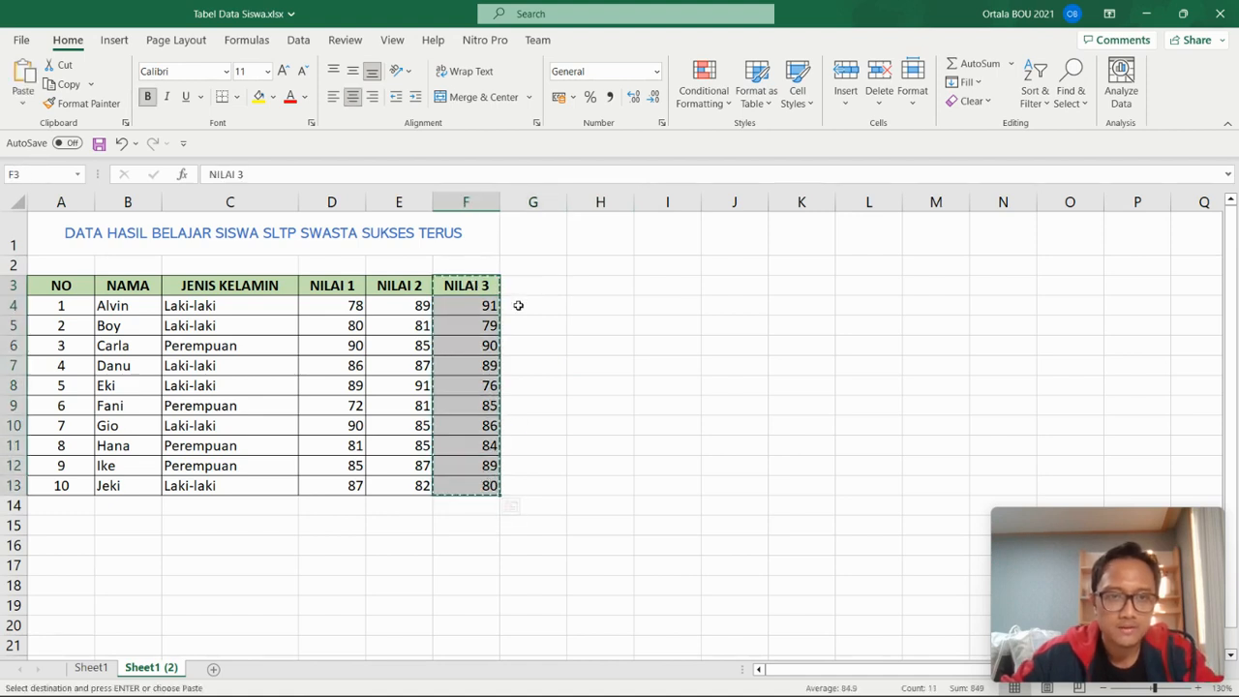
left_click(525, 289)
key("ctrl+v")
left_click(642, 399)
key("Escape")
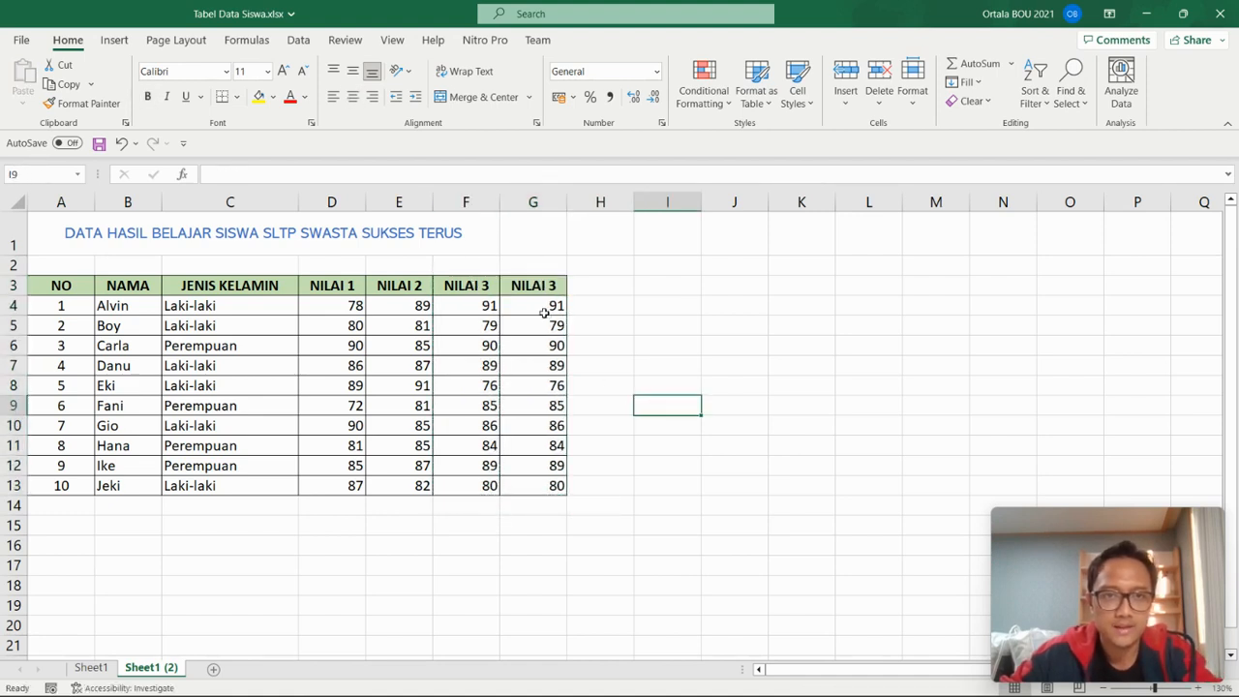
left_click_drag(547, 307, 552, 481)
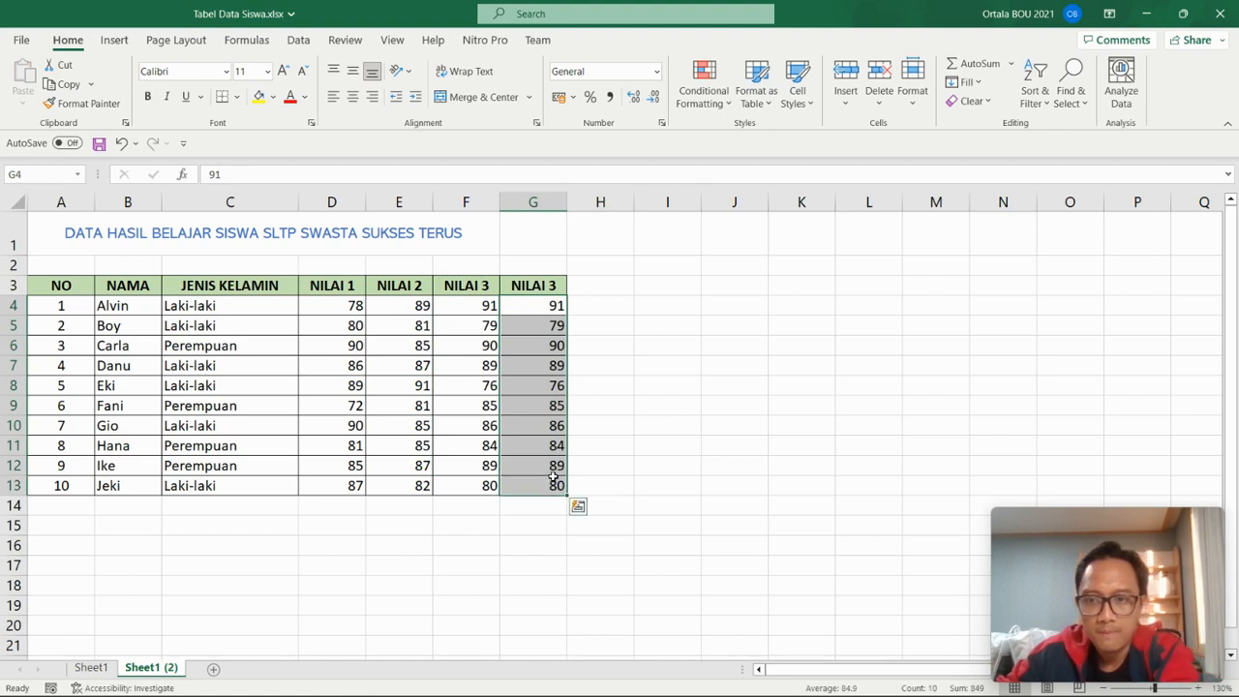
key("Delete")
left_click(641, 404)
- Rename the heading in G3 to TOTAL NILAI and widen column G to fit it
left_click(544, 288)
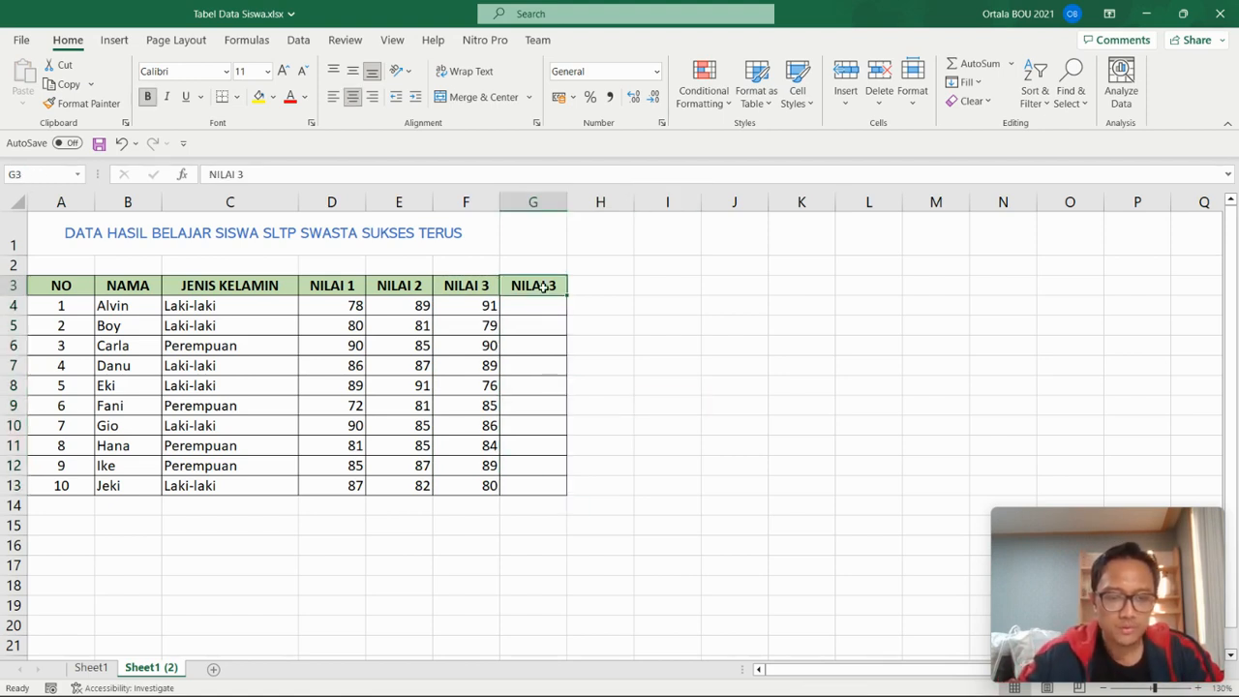
type("Totu")
key("BackSpace")
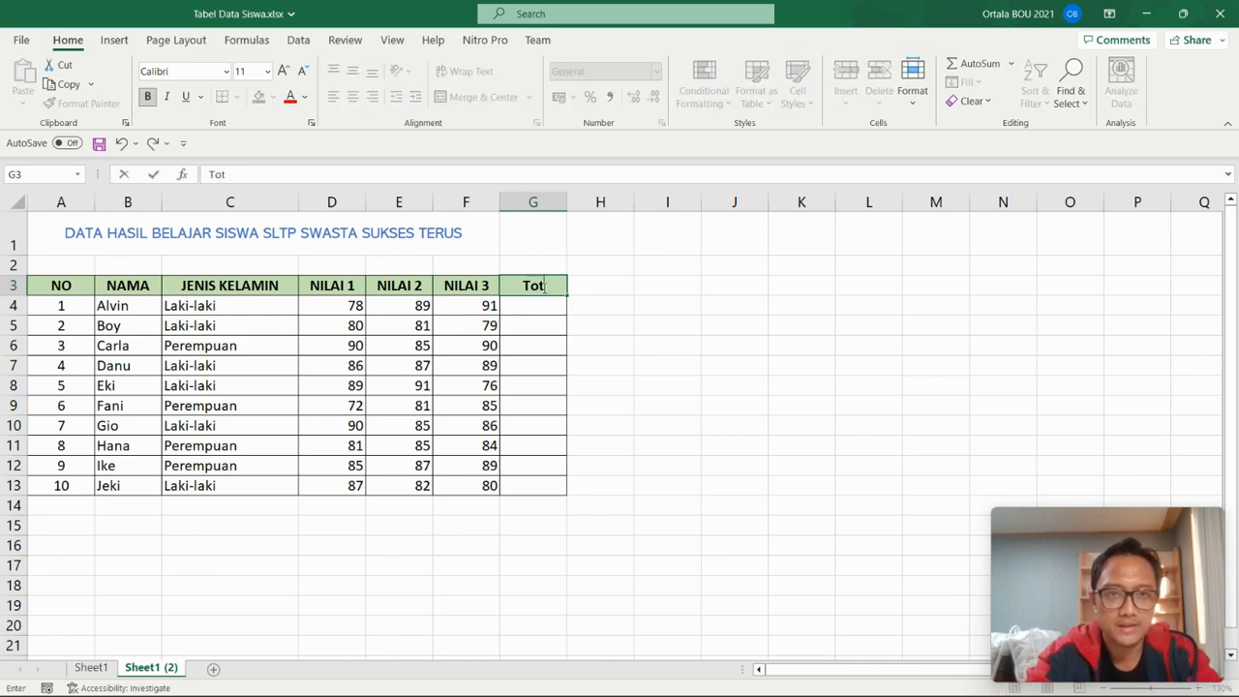
key("BackSpace")
key("BackSpace")
type("OTAL NILAI")
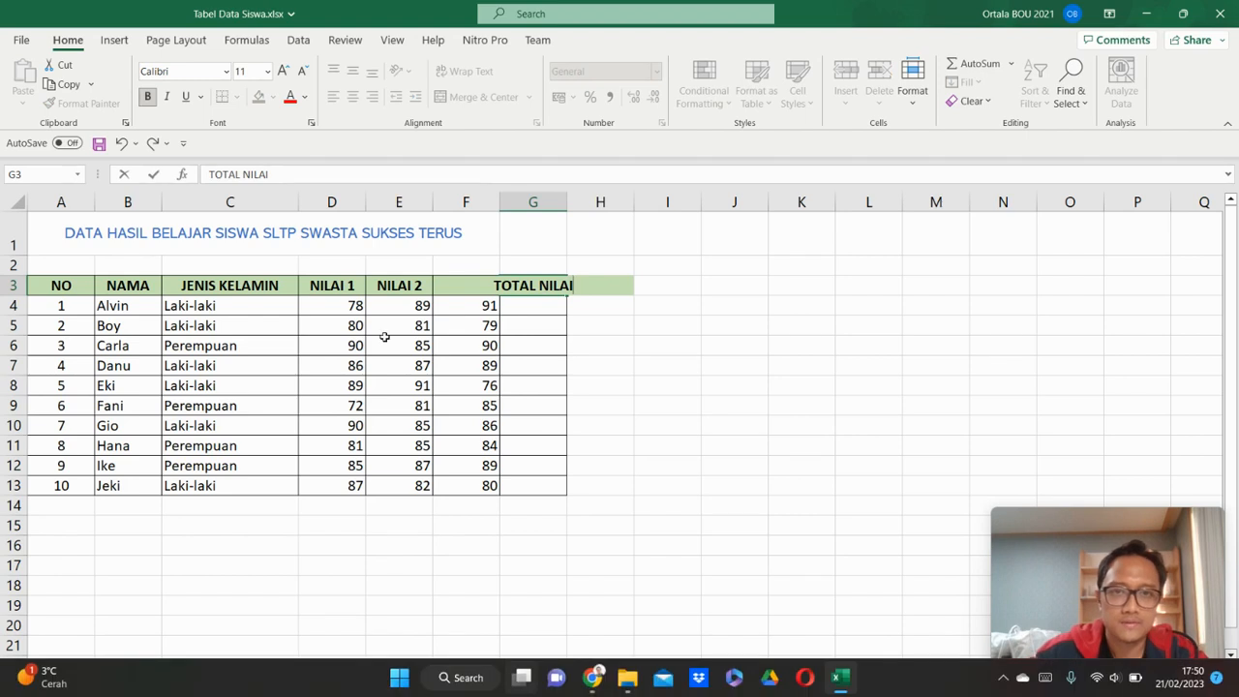
left_click(601, 365)
left_click_drag(565, 199, 589, 204)
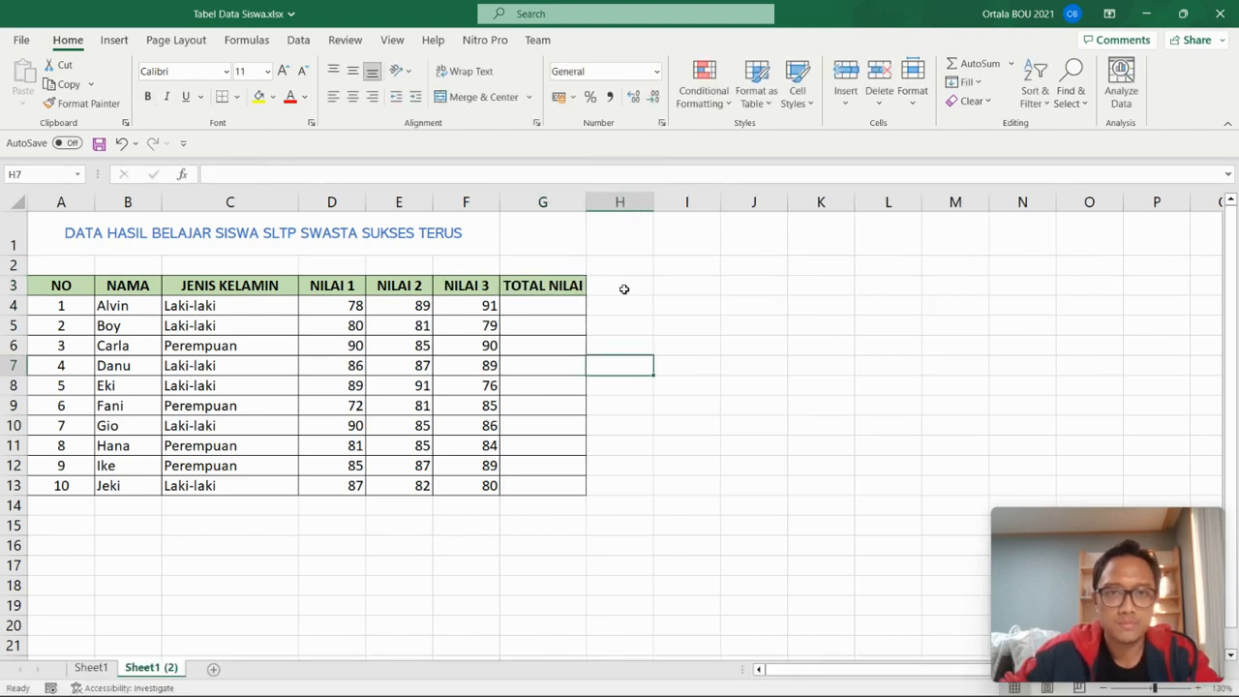
- Copy the empty TOTAL NILAI column, G3:G13, into columns H and I and widen both columns to fit their headings
left_click_drag(577, 283, 564, 487)
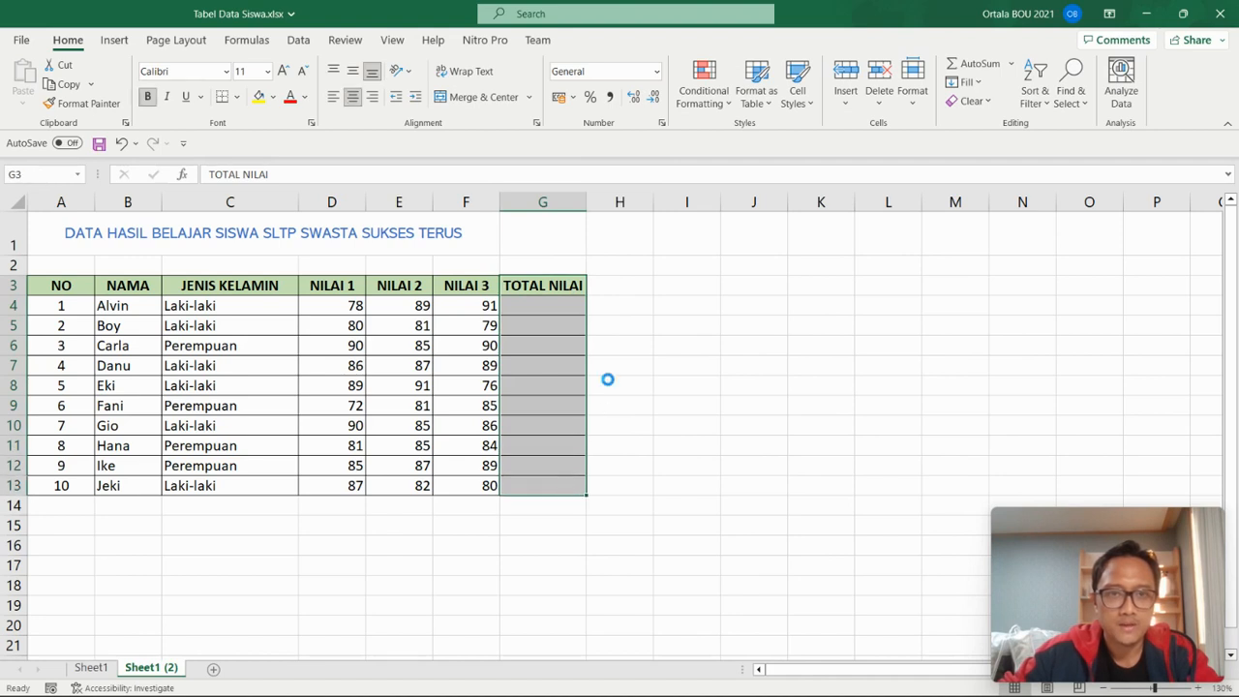
key("ctrl+c")
left_click(619, 284)
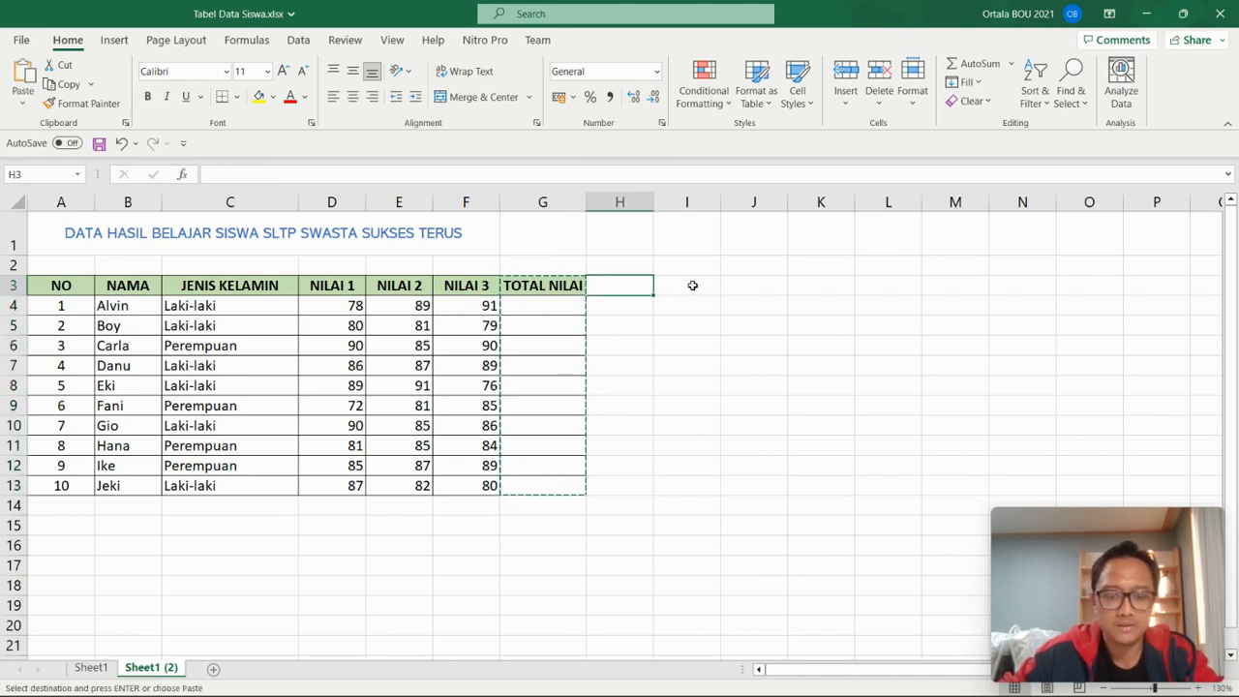
key("ctrl+v")
left_click(713, 283)
key("ctrl+v")
left_click(732, 405)
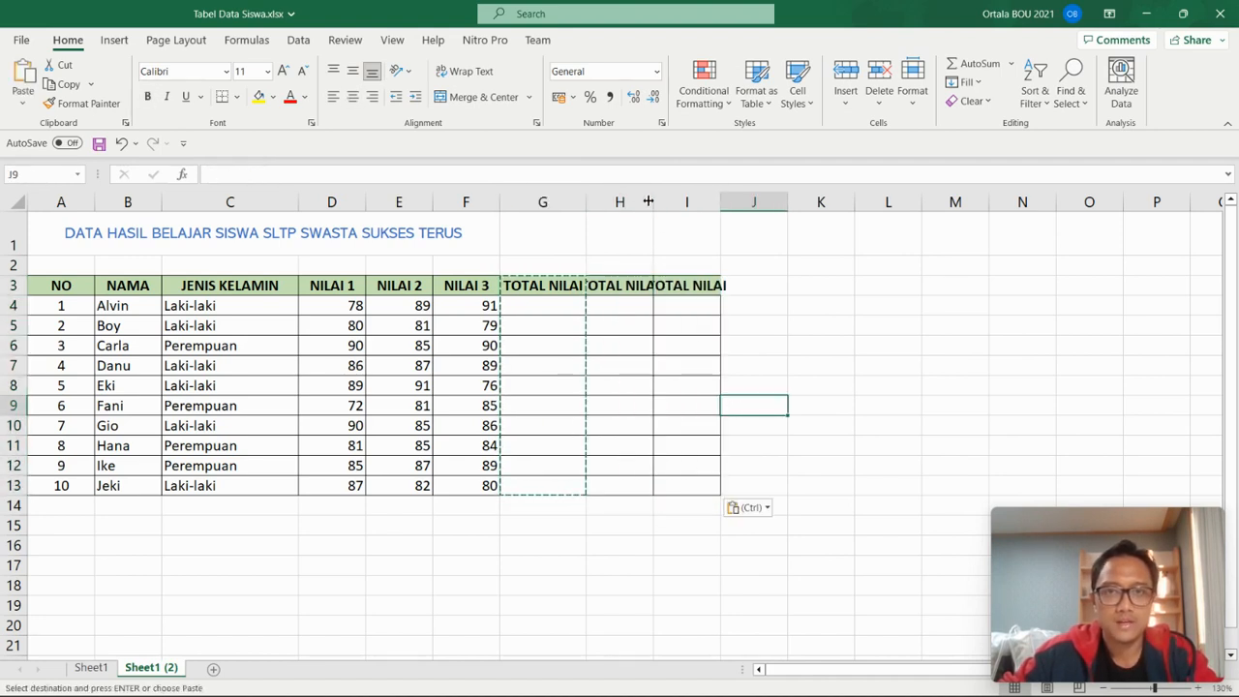
left_click_drag(649, 201, 668, 202)
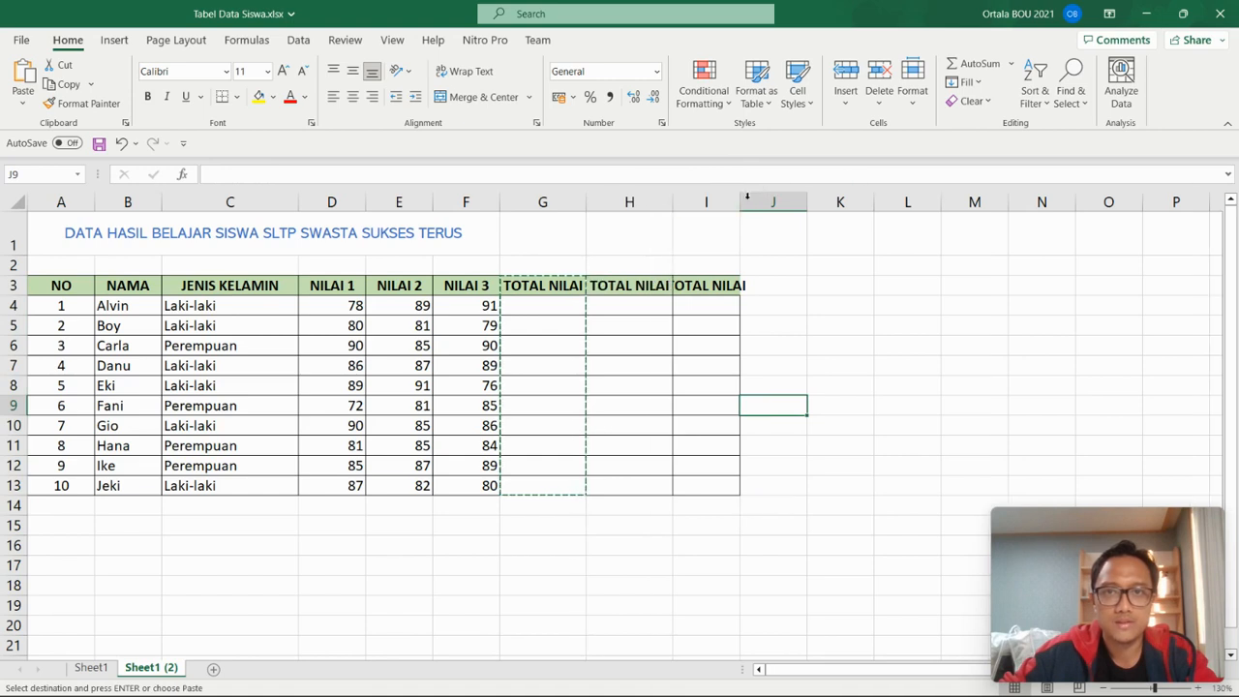
double_click(747, 197)
left_click_drag(792, 365, 792, 345)
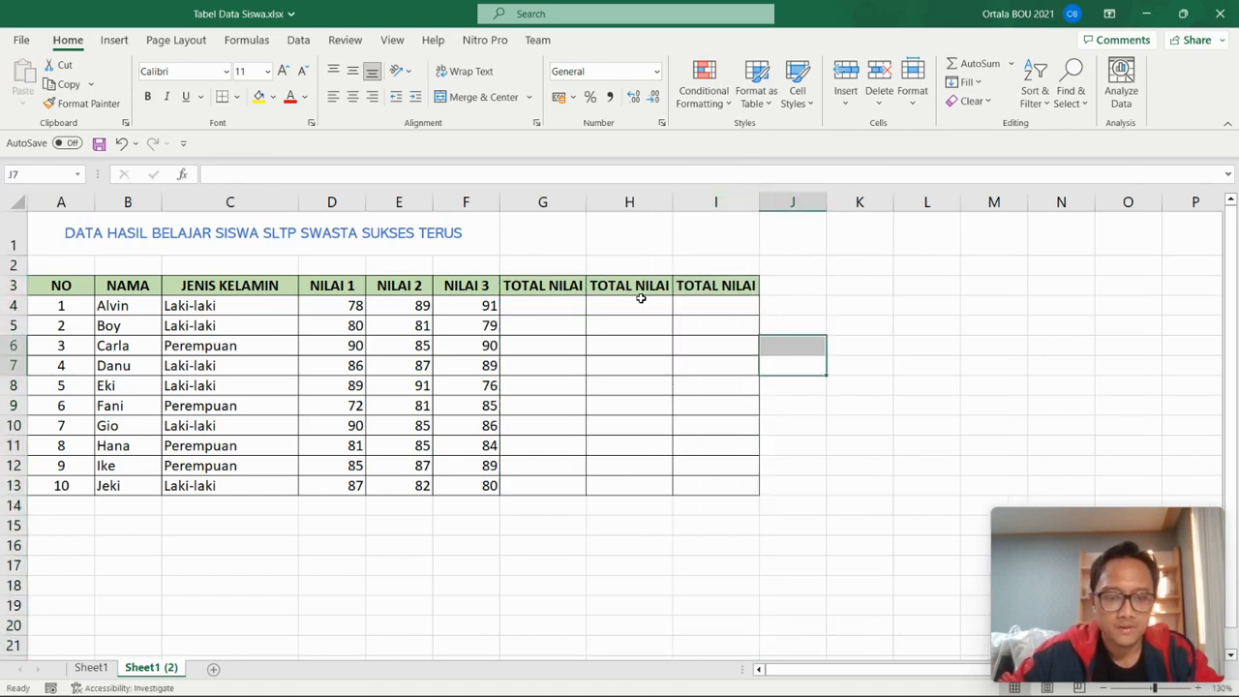
- Change the heading in H3 to NILAI RATA-RATA and autofit the width of column H
left_click(640, 287)
double_click(615, 286)
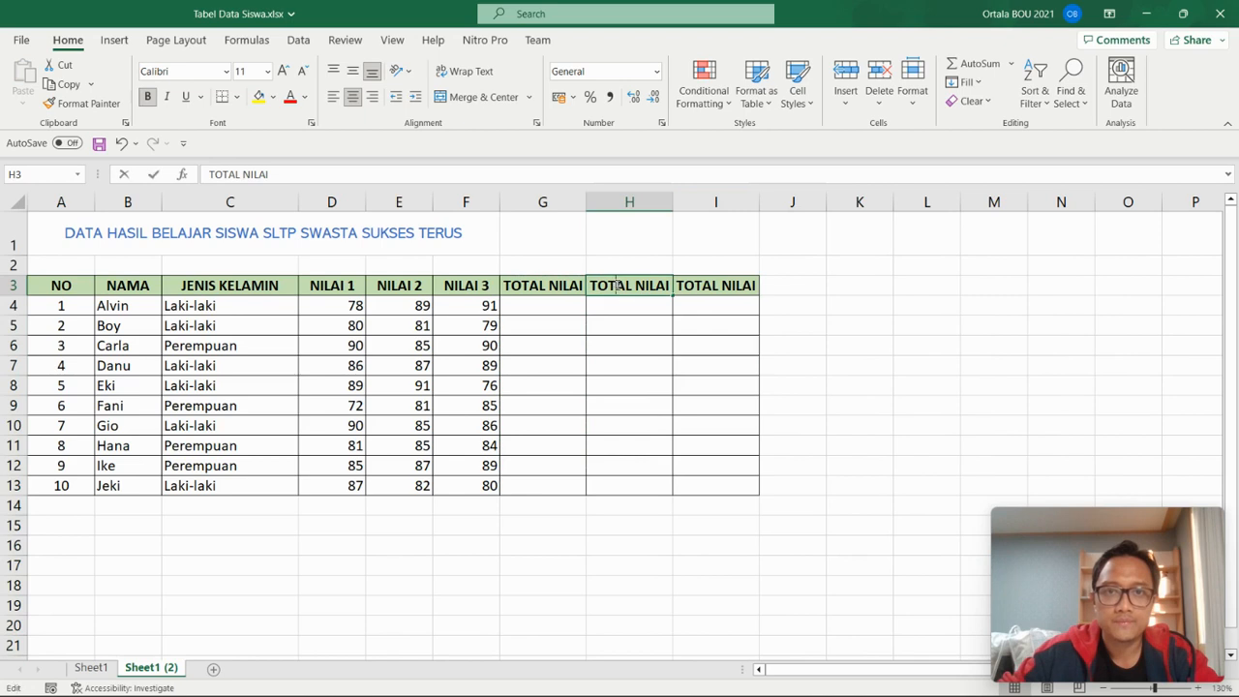
left_click_drag(668, 284, 591, 284)
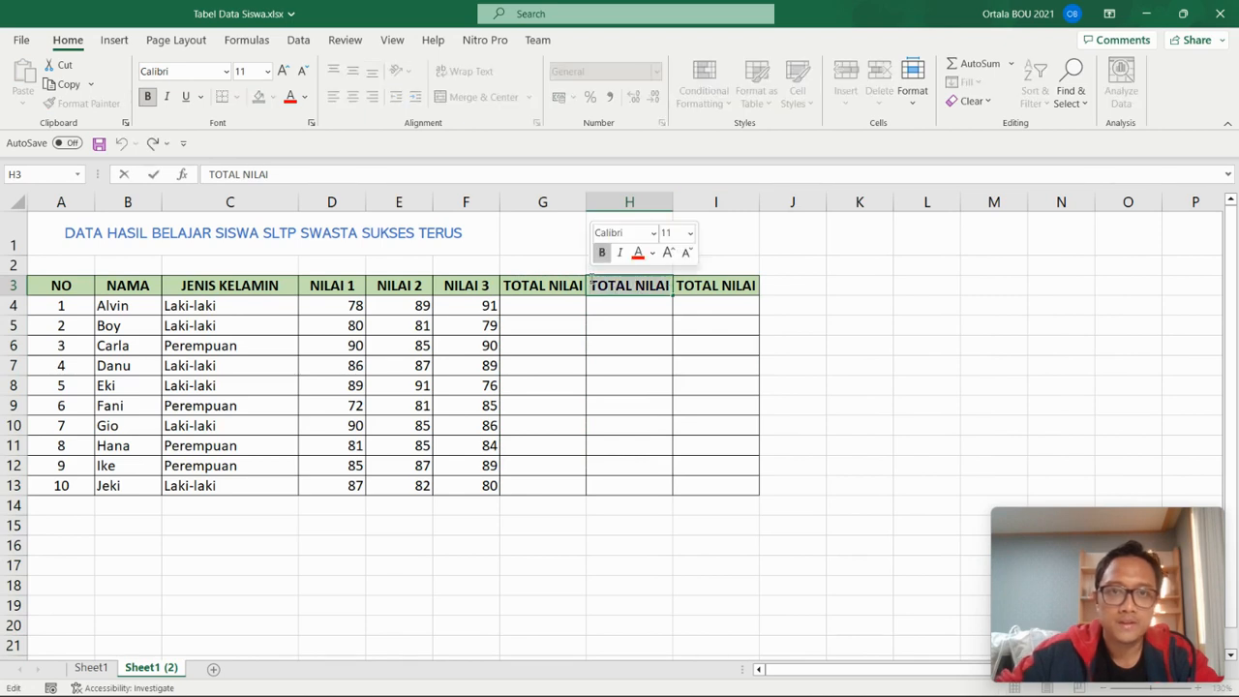
type("NILAI")
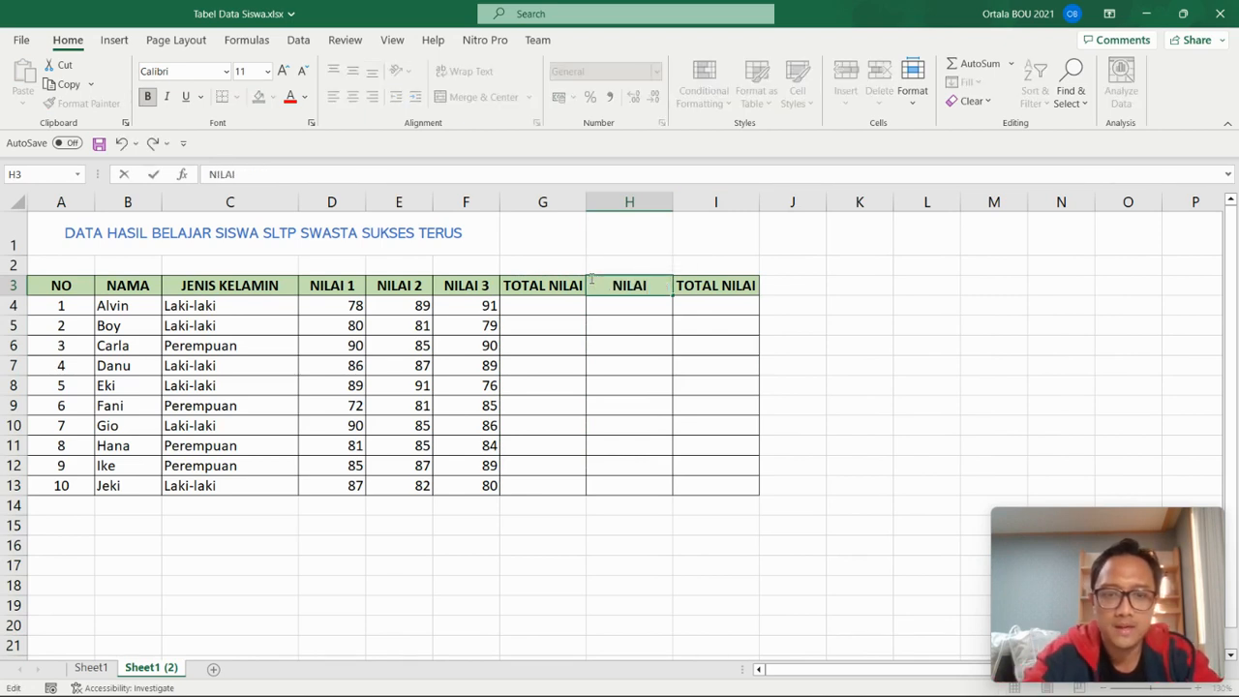
type(" RATA-RAA")
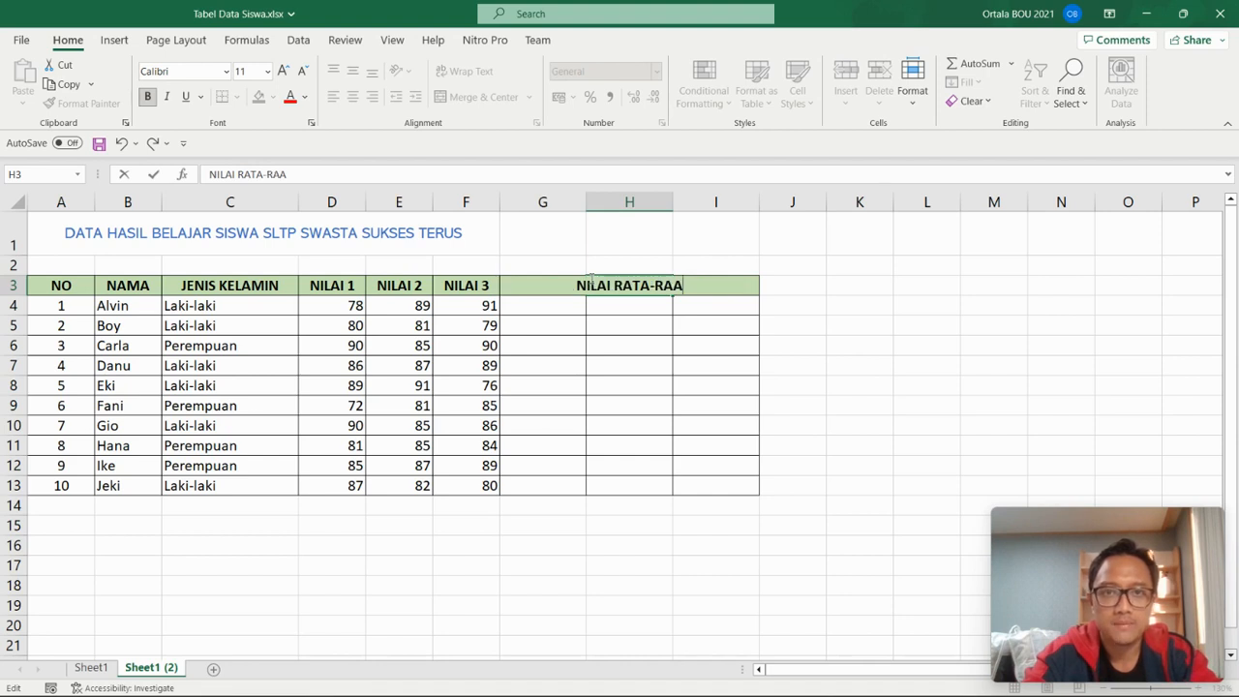
key("BackSpace")
type("TA")
left_click(691, 325)
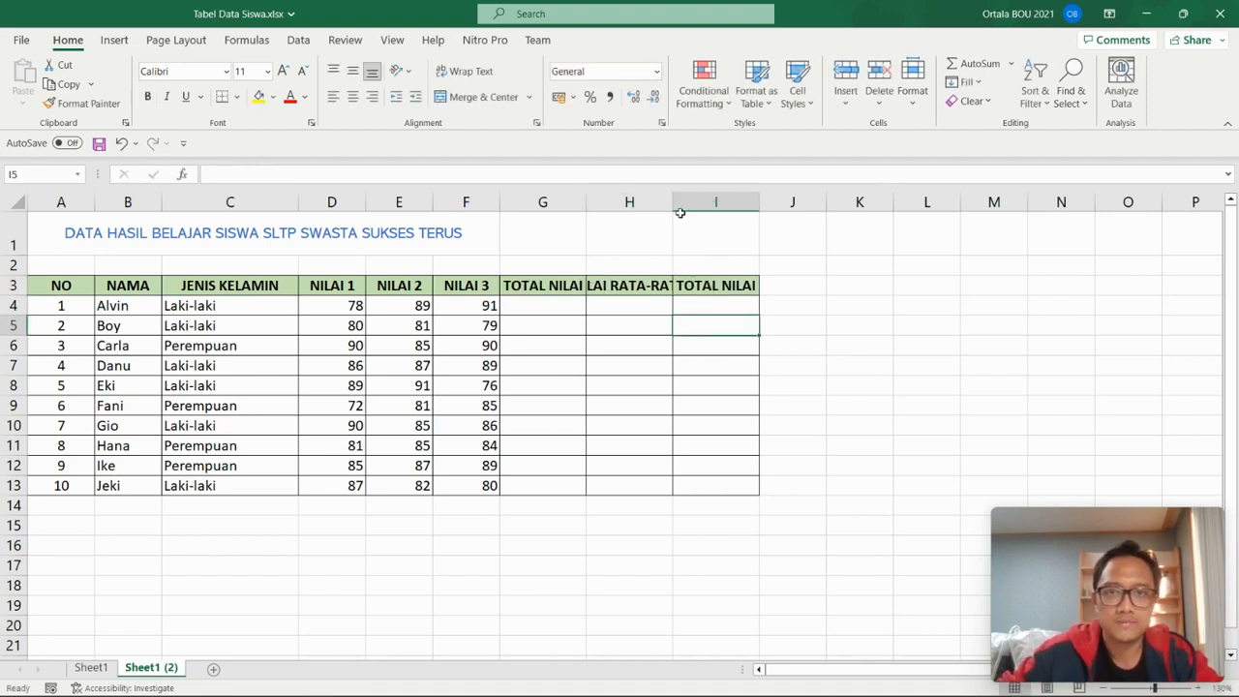
double_click(674, 201)
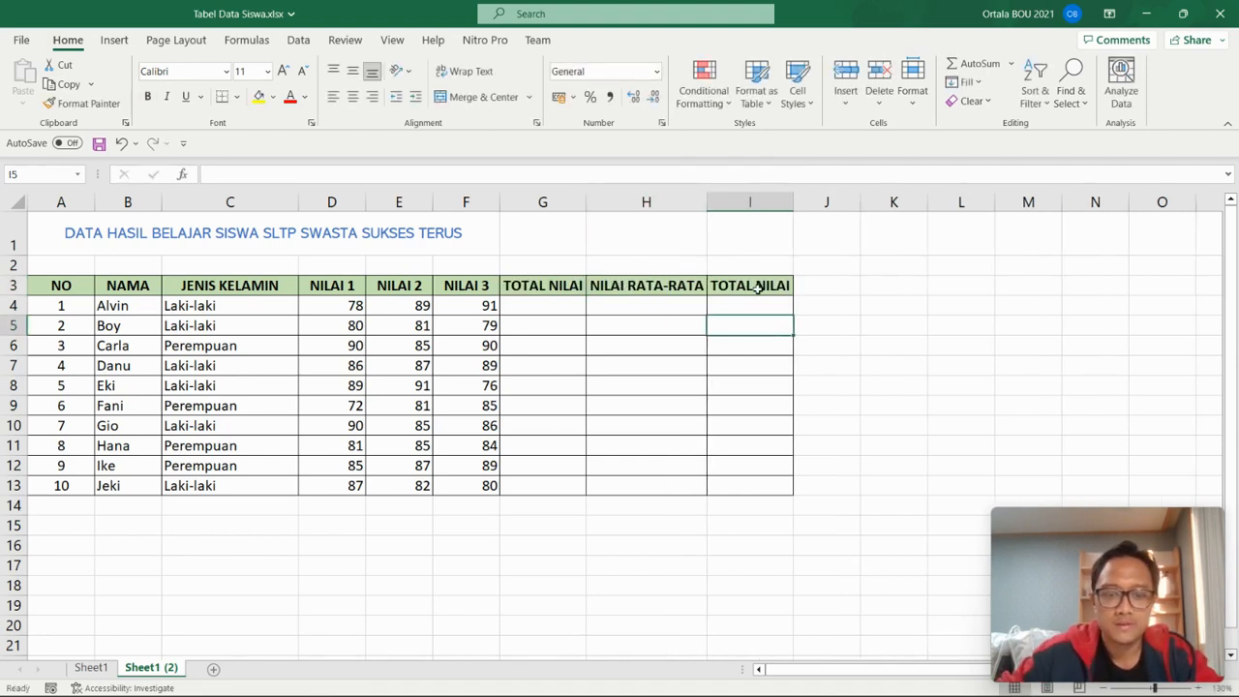
- Replace the heading in I3 with RANKING
left_click(757, 288)
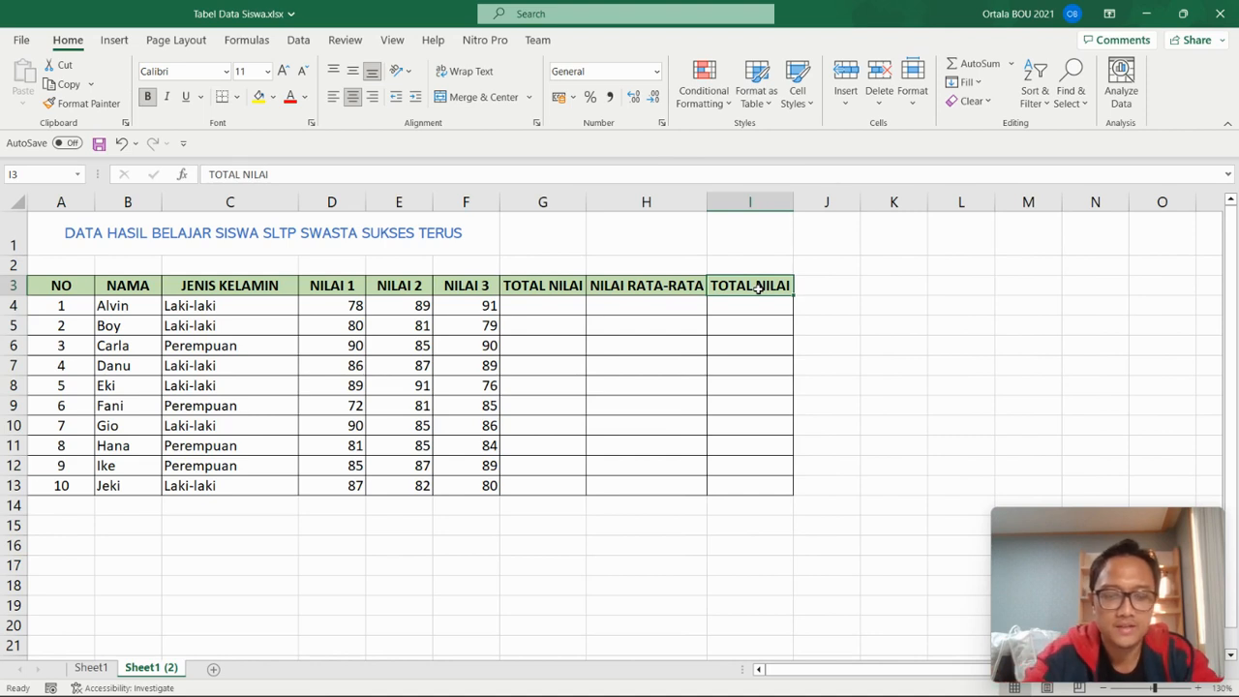
type("RANGK")
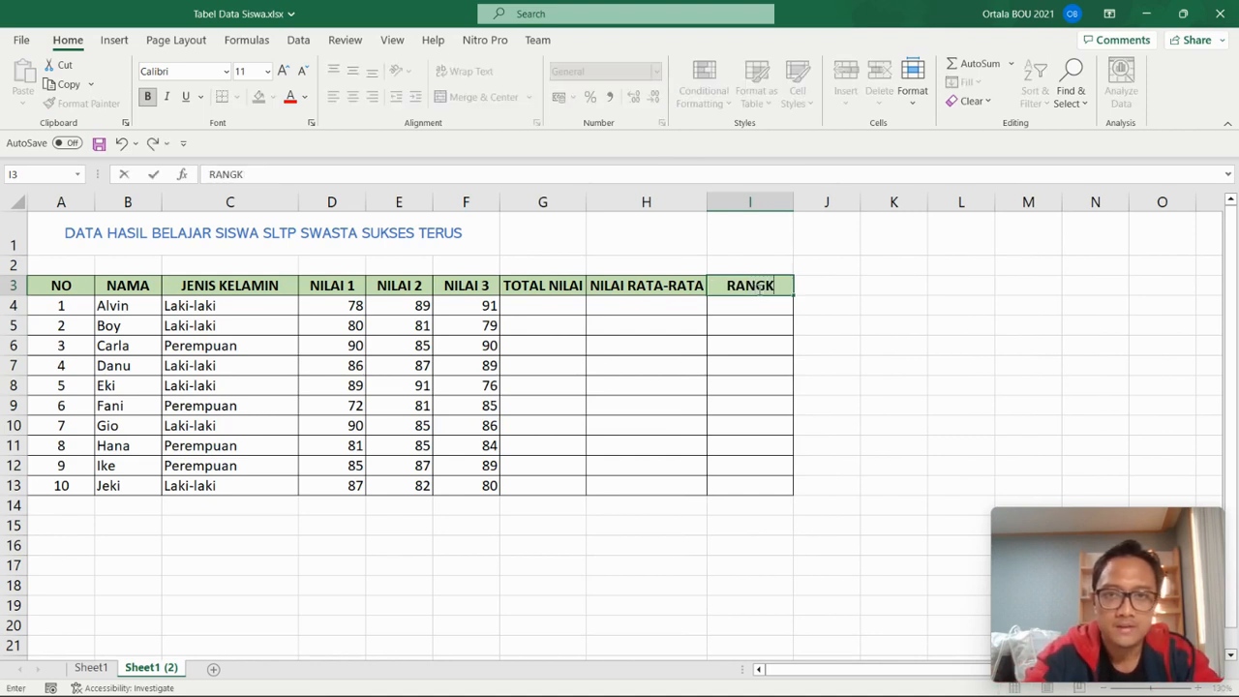
key("BackSpace")
key("BackSpace")
type("KING")
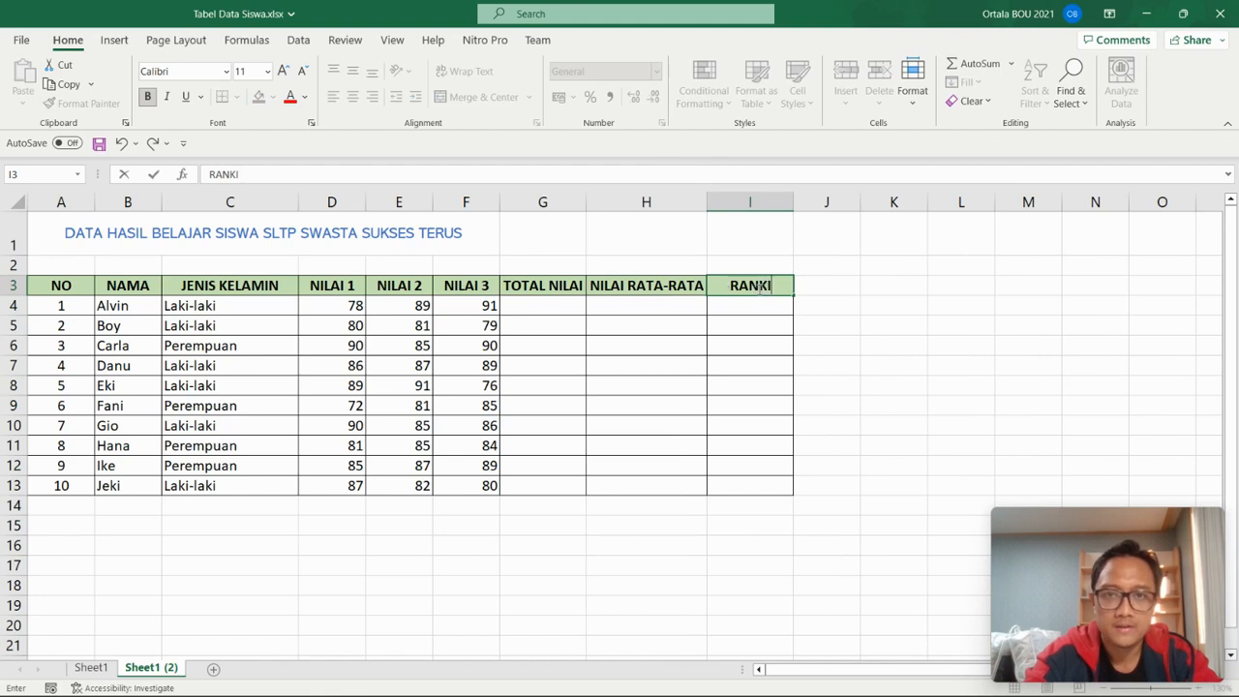
left_click(871, 405)
left_click(774, 303)
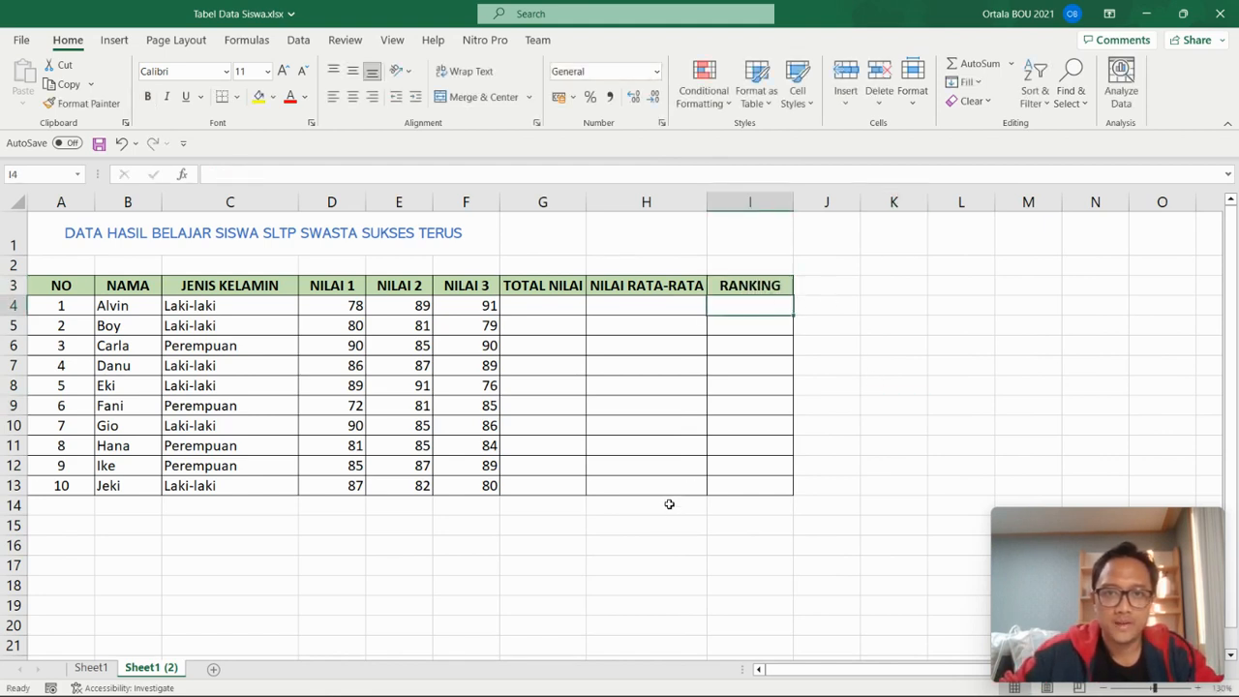
- Enter the labels Nilai Tertinggi in H14 and Nilai Terendah in H15 below the table
left_click(669, 504)
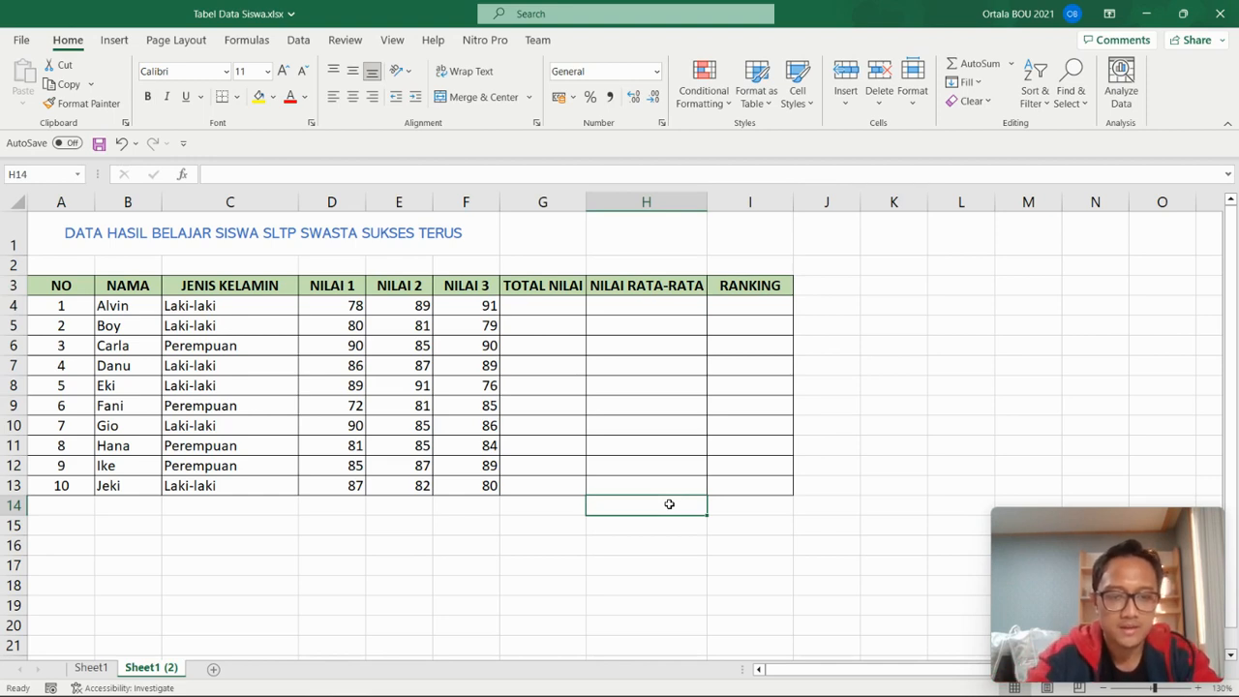
type("Nilai")
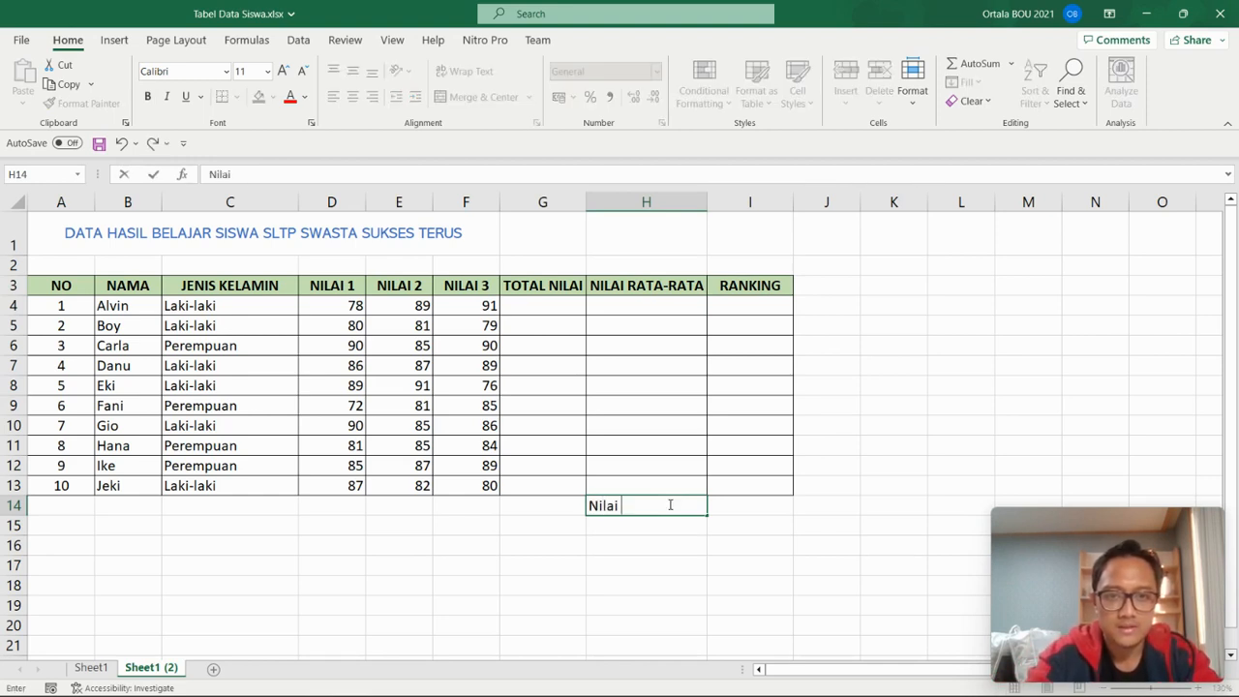
type(" Te")
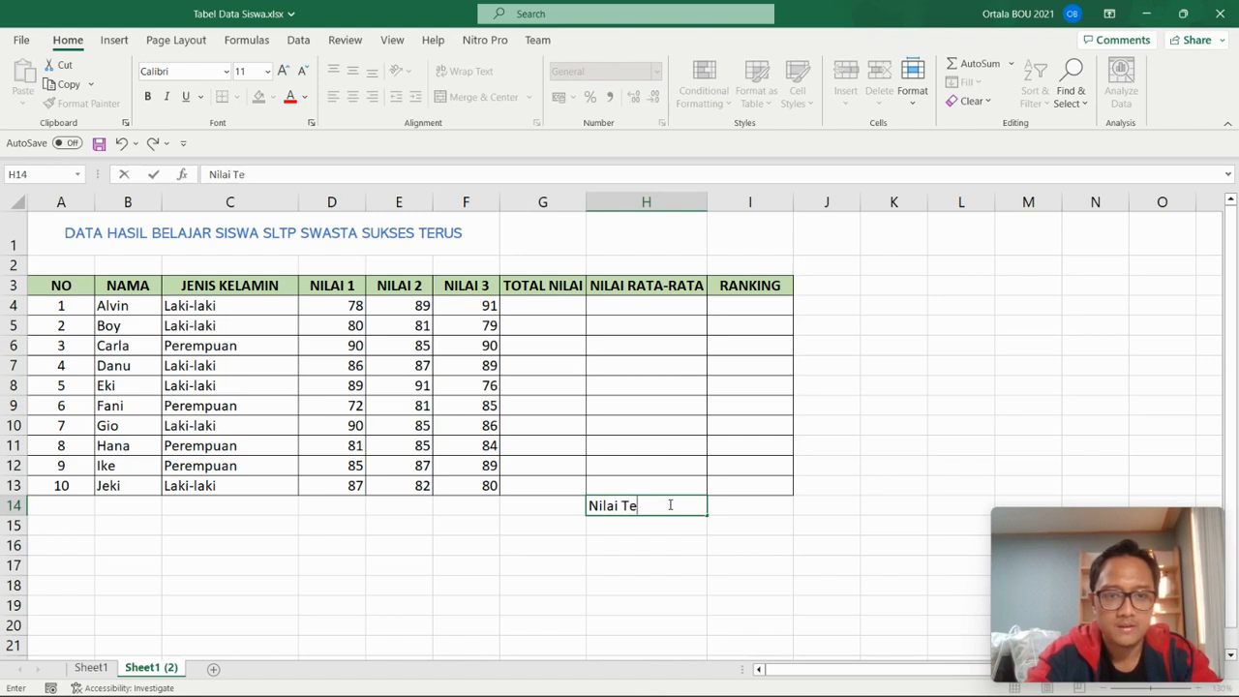
type("ttrtinggi")
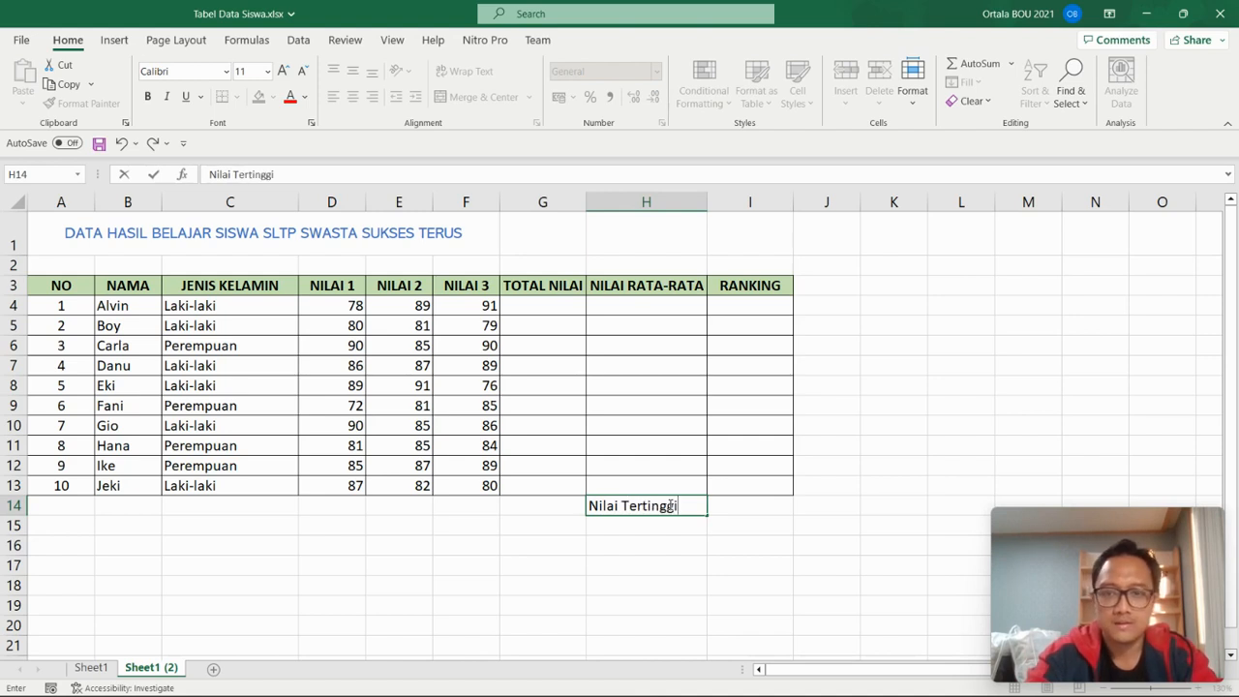
key("Return")
type("Nilai T")
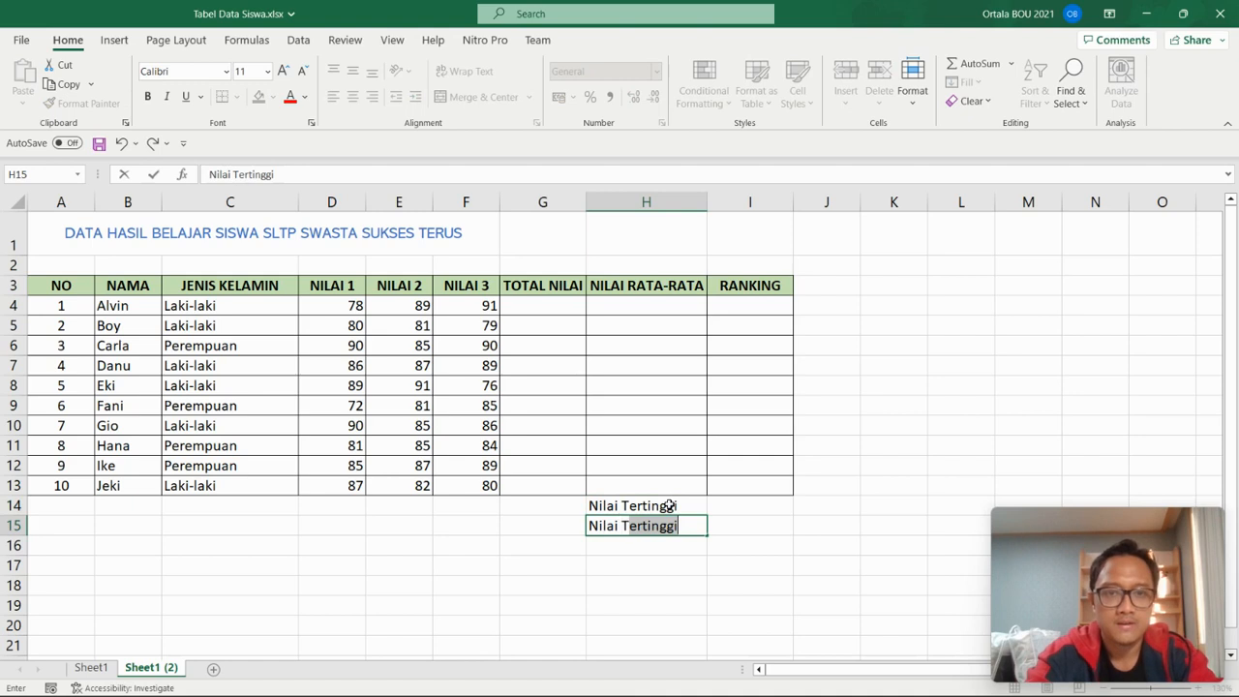
type("erendah")
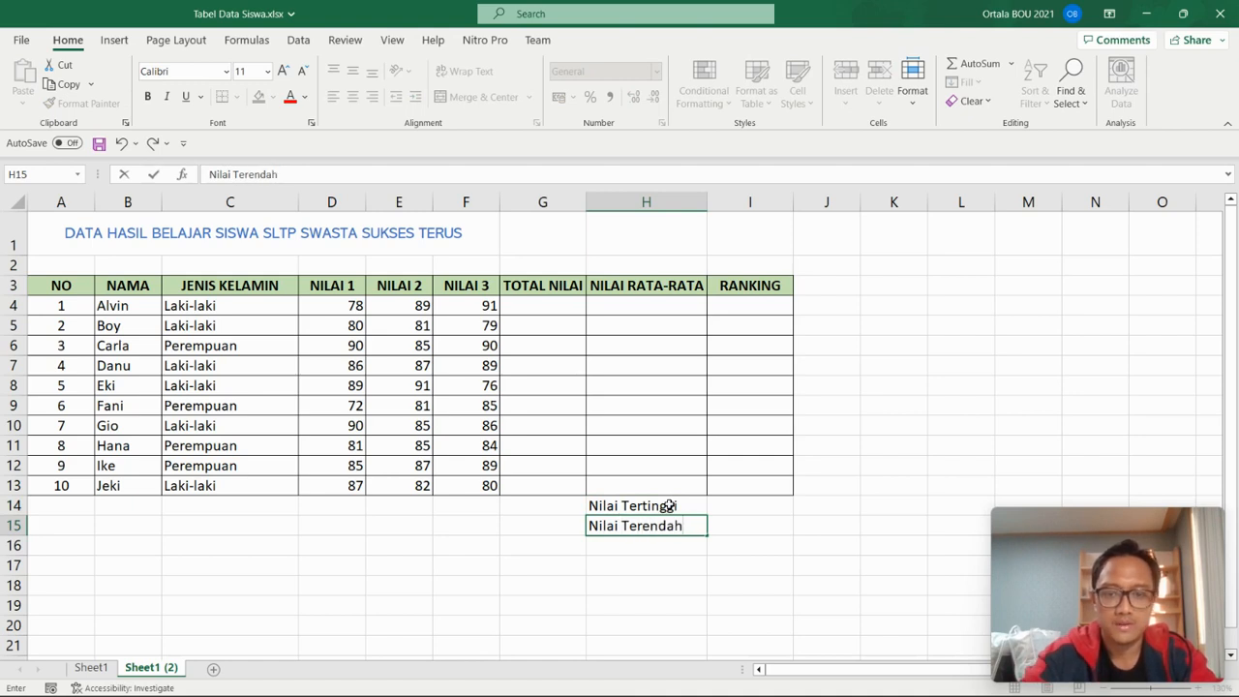
key("Tab")
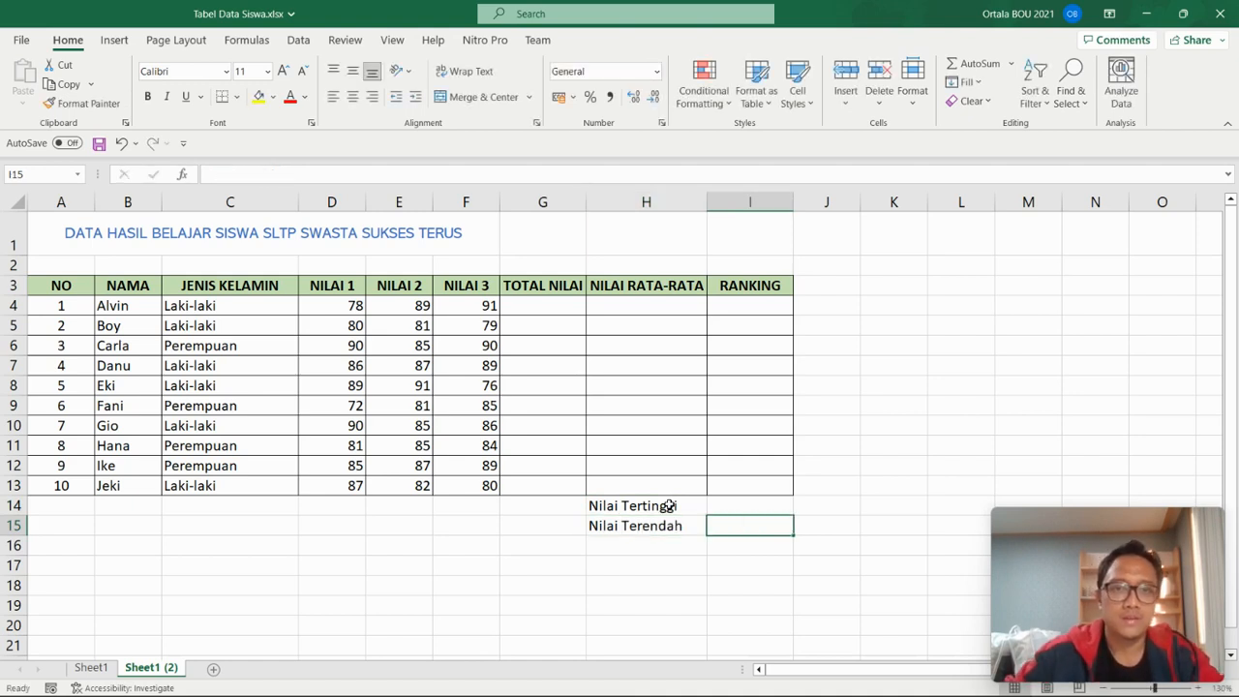
- Total the first student's three scores in G4 using AutoSum's Sum over D4:F4
left_click(554, 304)
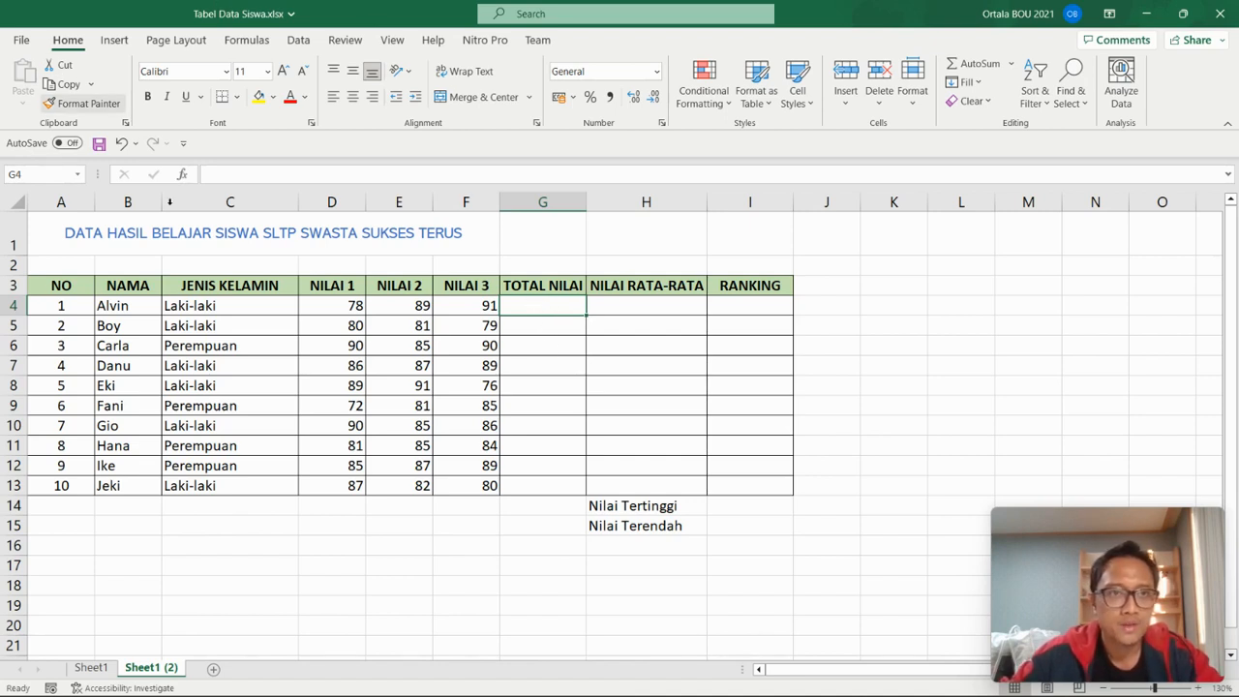
left_click(250, 42)
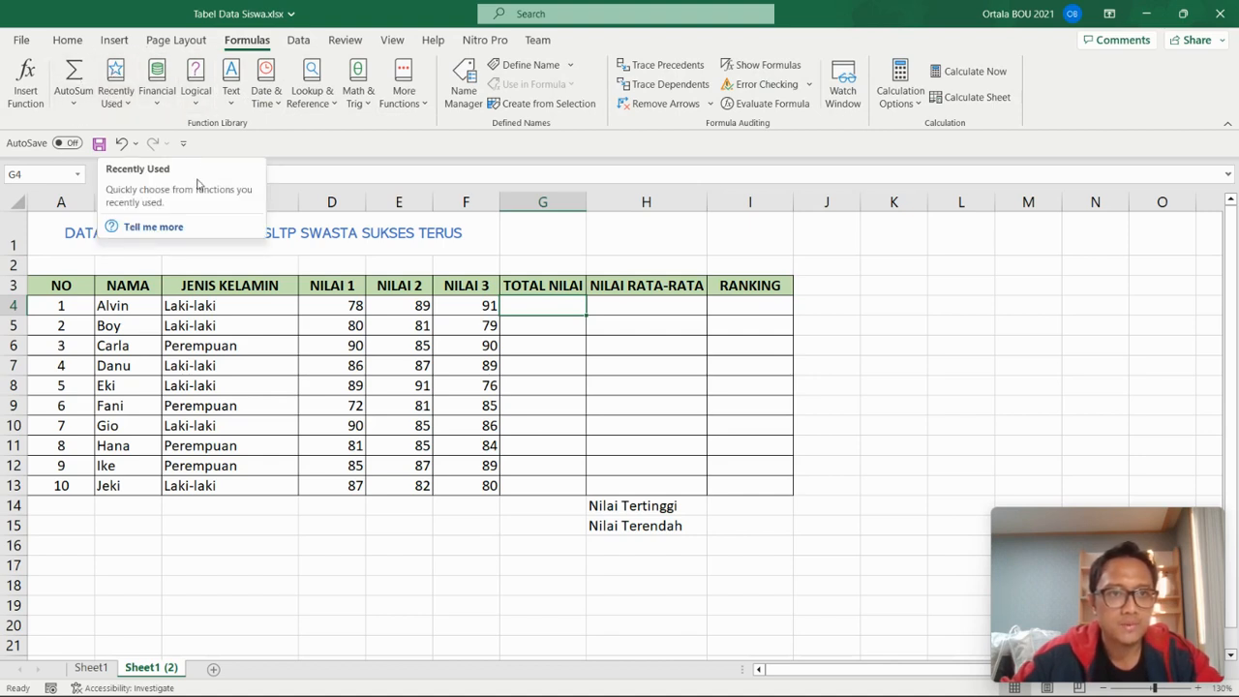
left_click(73, 103)
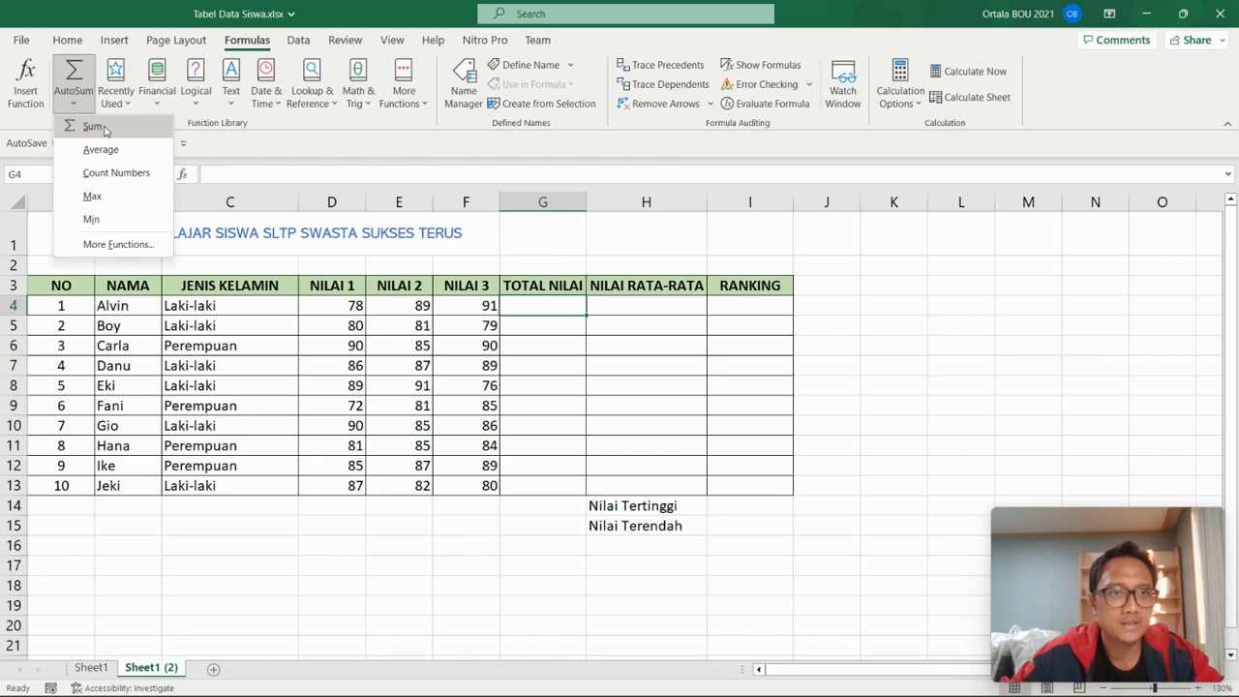
left_click(92, 127)
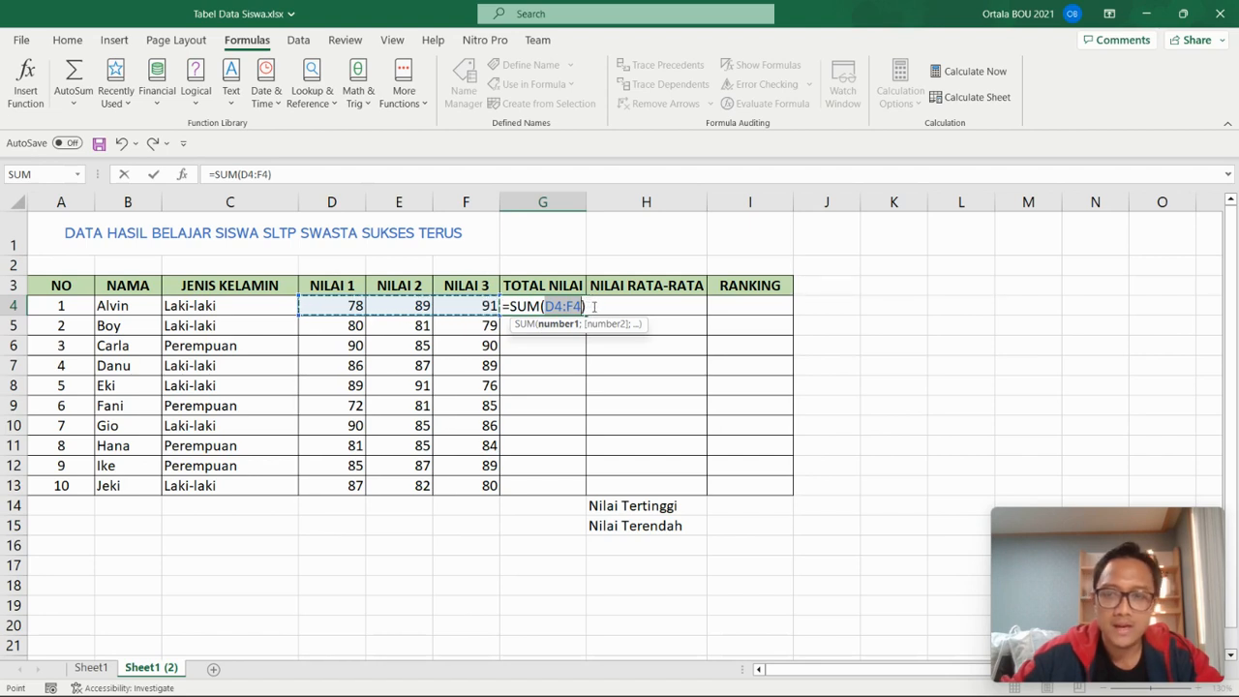
key("Return")
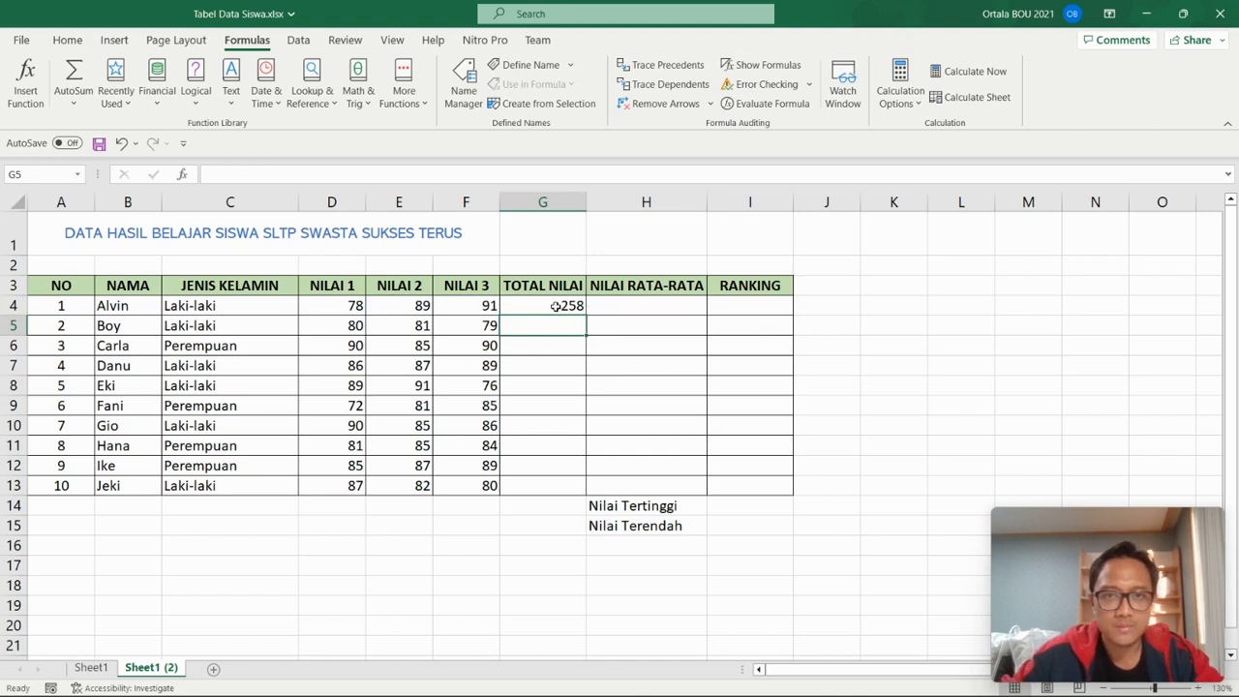
- Replace the content of G4 with a manually entered formula, =sum(D4:F4)
left_click(558, 306)
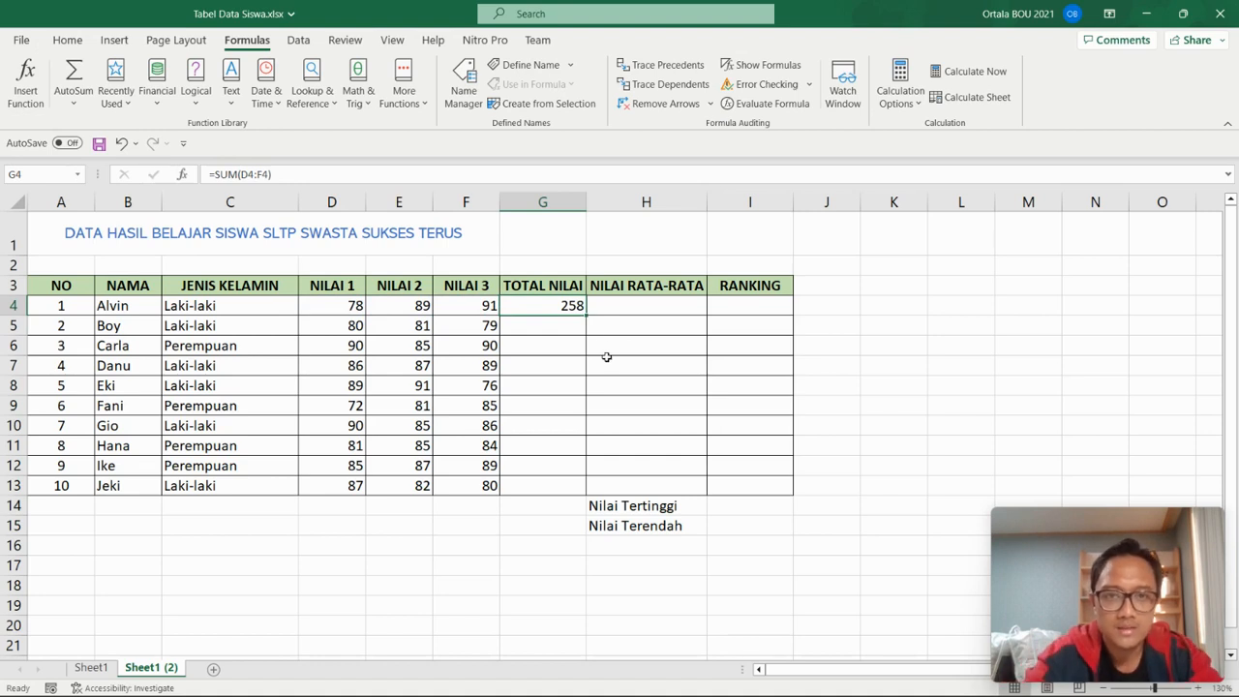
type("=sum")
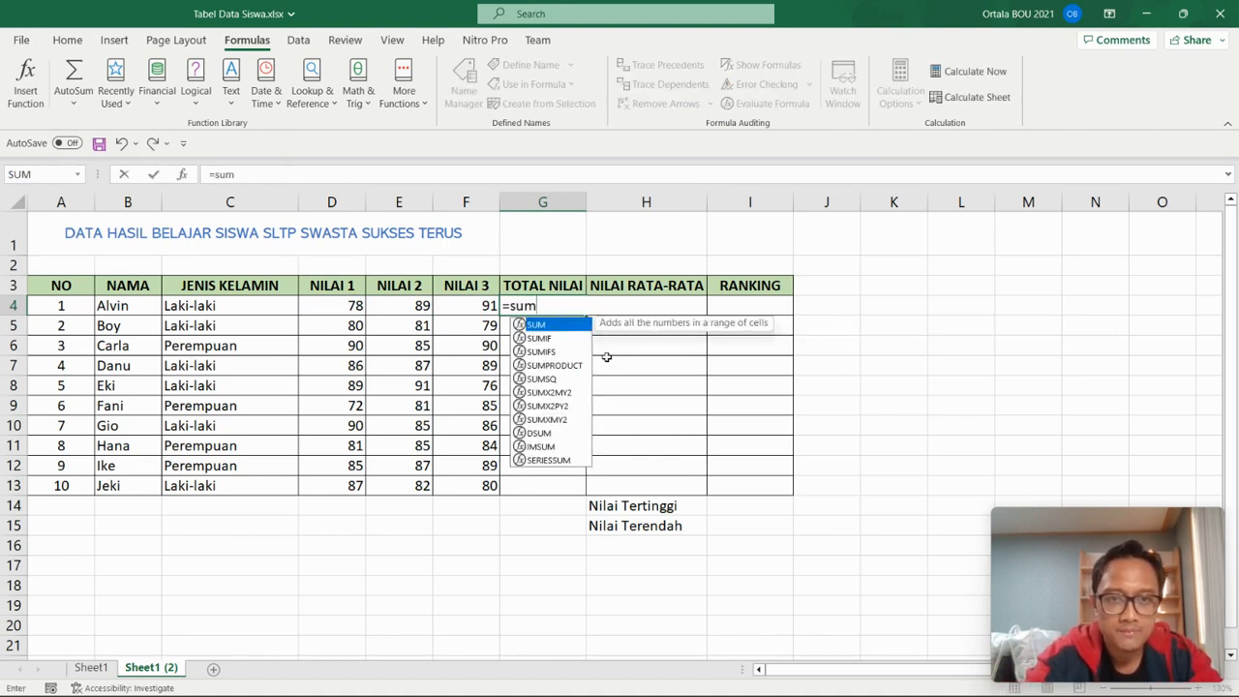
type("(")
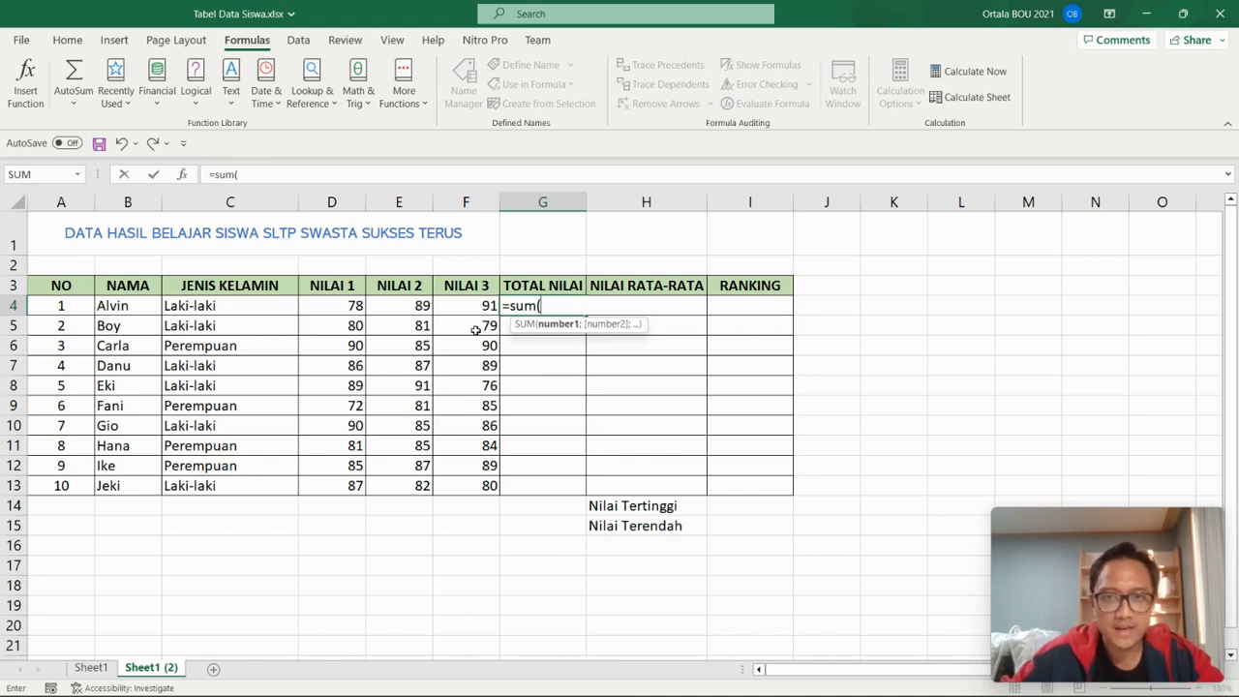
left_click(334, 306)
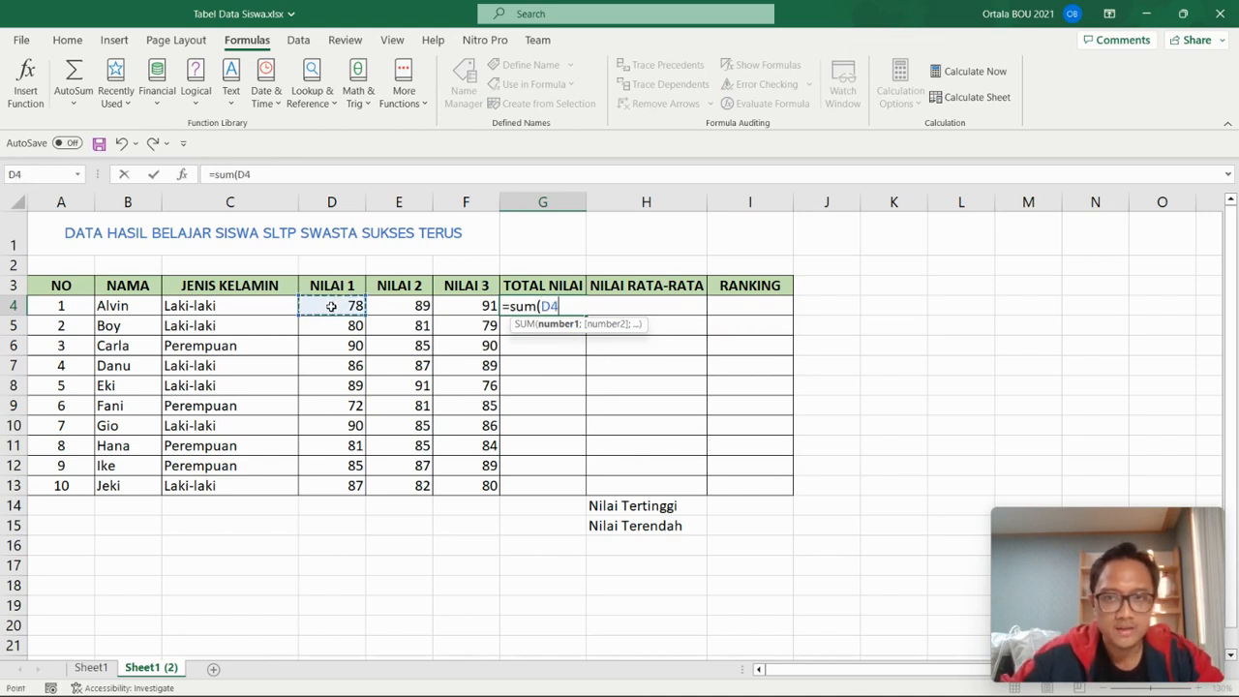
left_click_drag(355, 306, 457, 306)
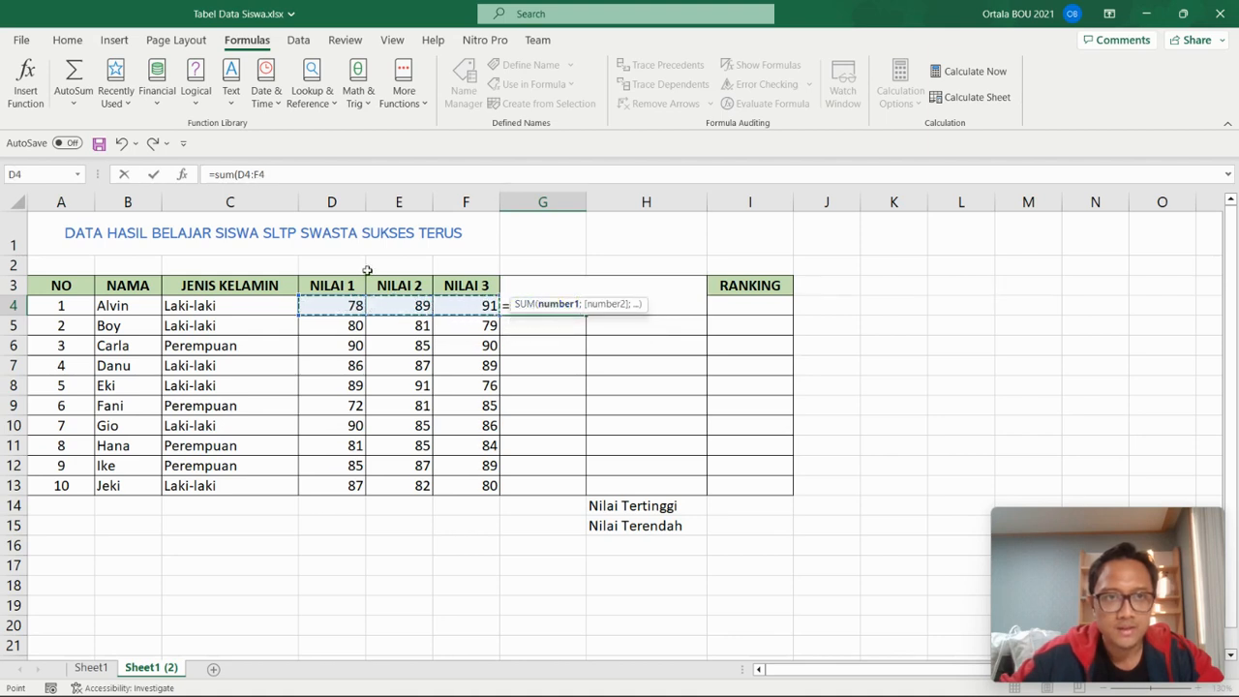
left_click(277, 176)
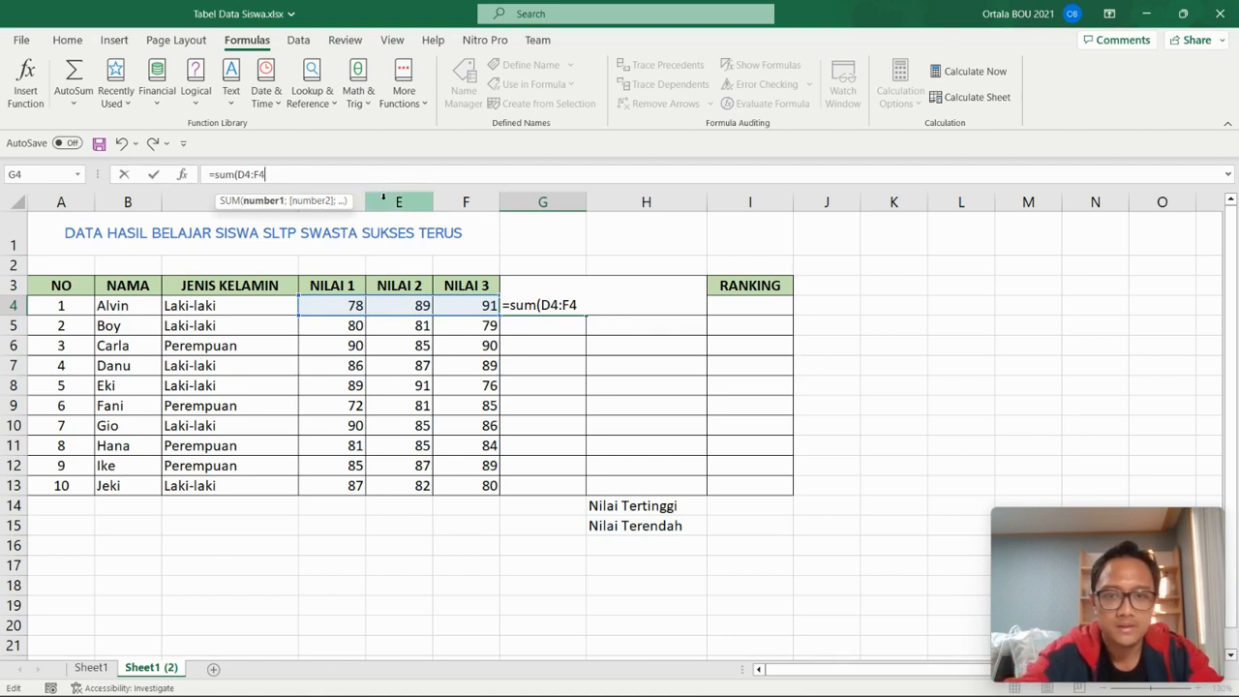
type(")")
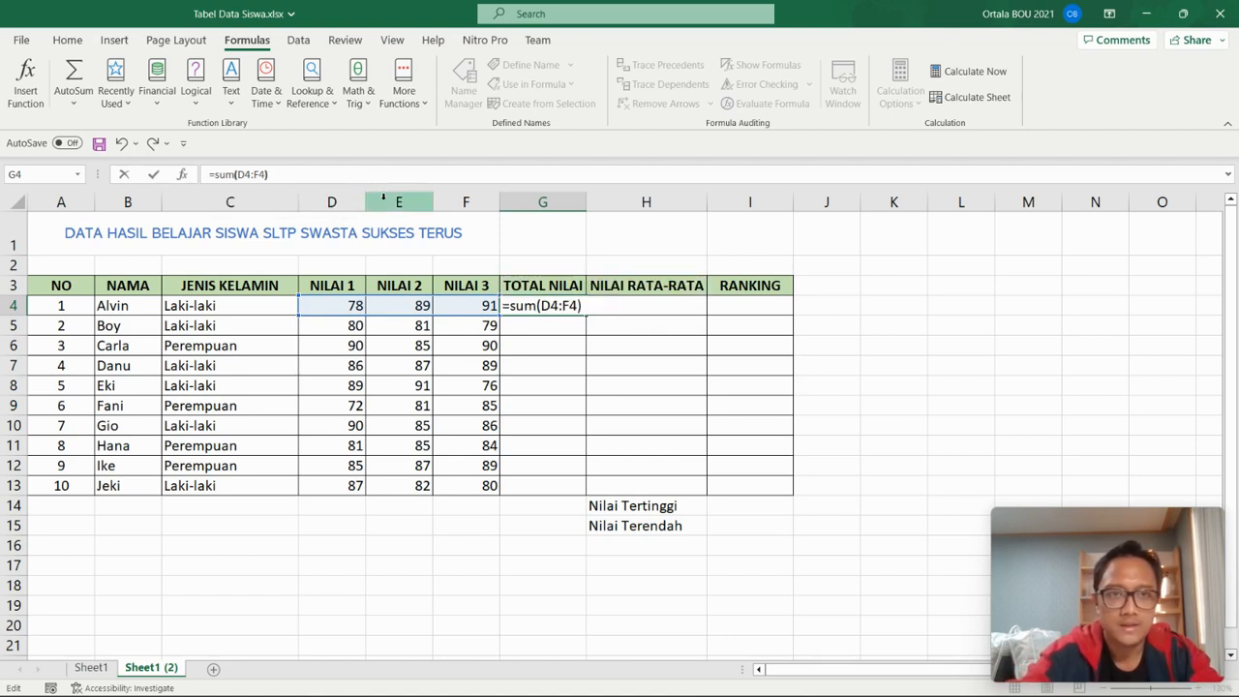
key("Return")
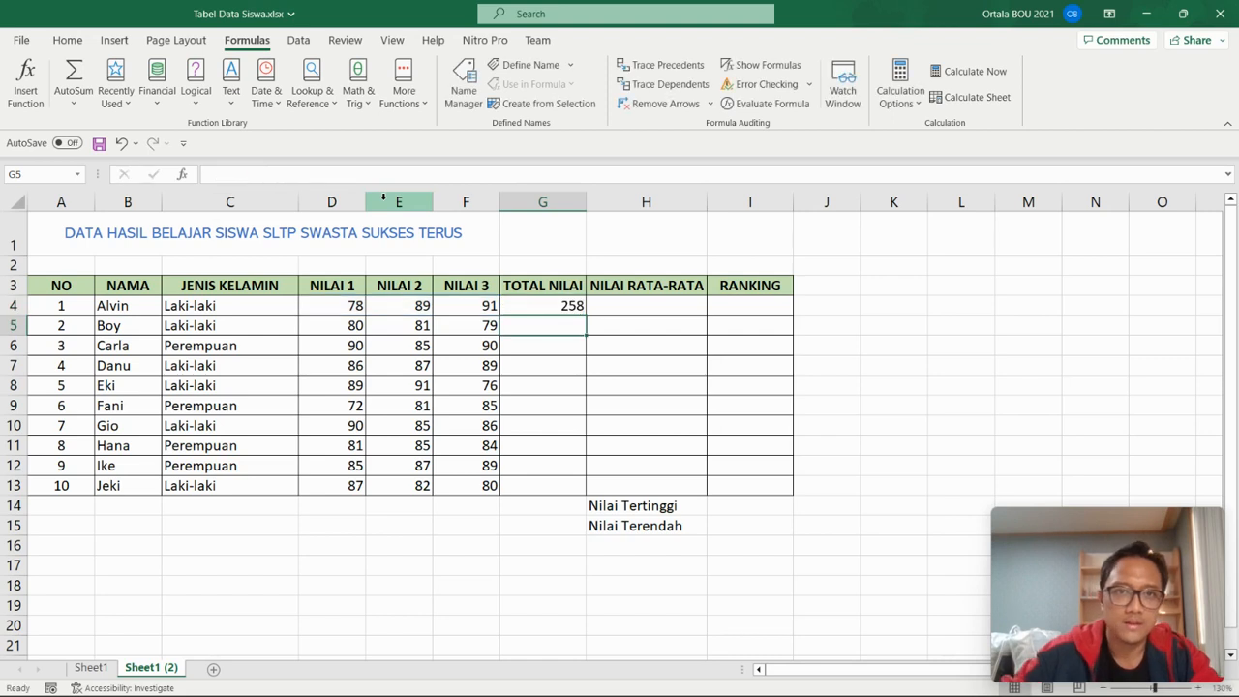
- Copy the total formula from G4 and paste it into G5:G13
left_click(559, 304)
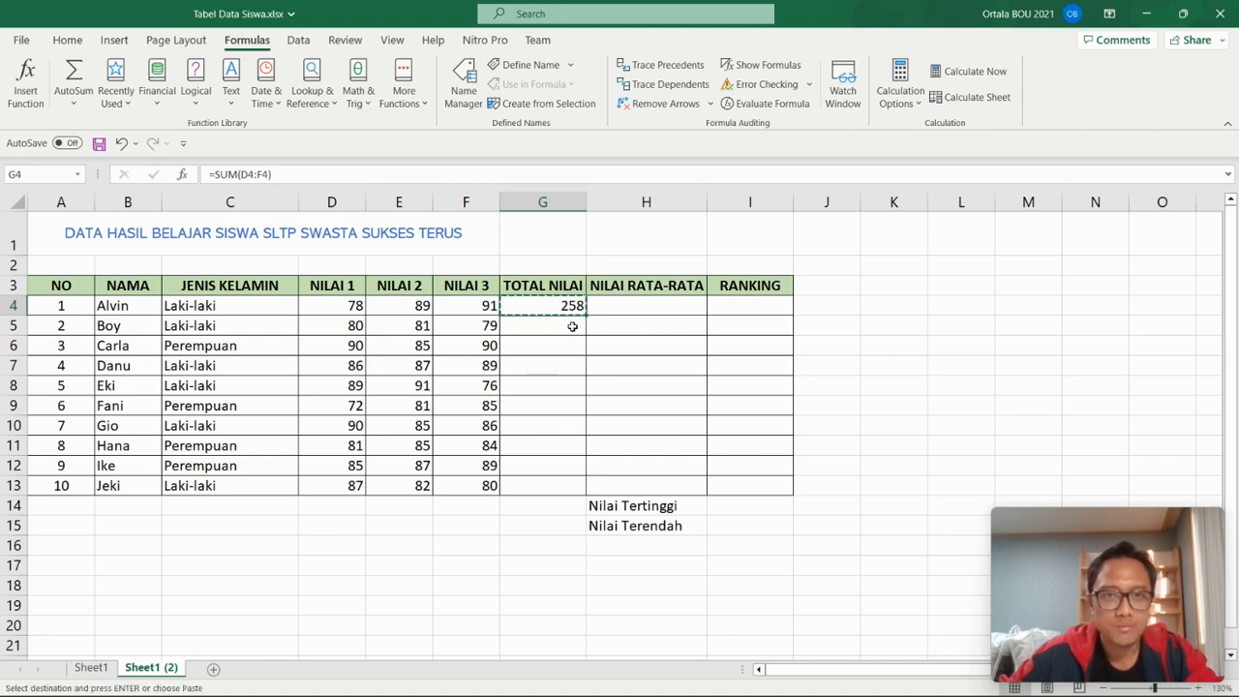
left_click_drag(572, 326, 564, 485)
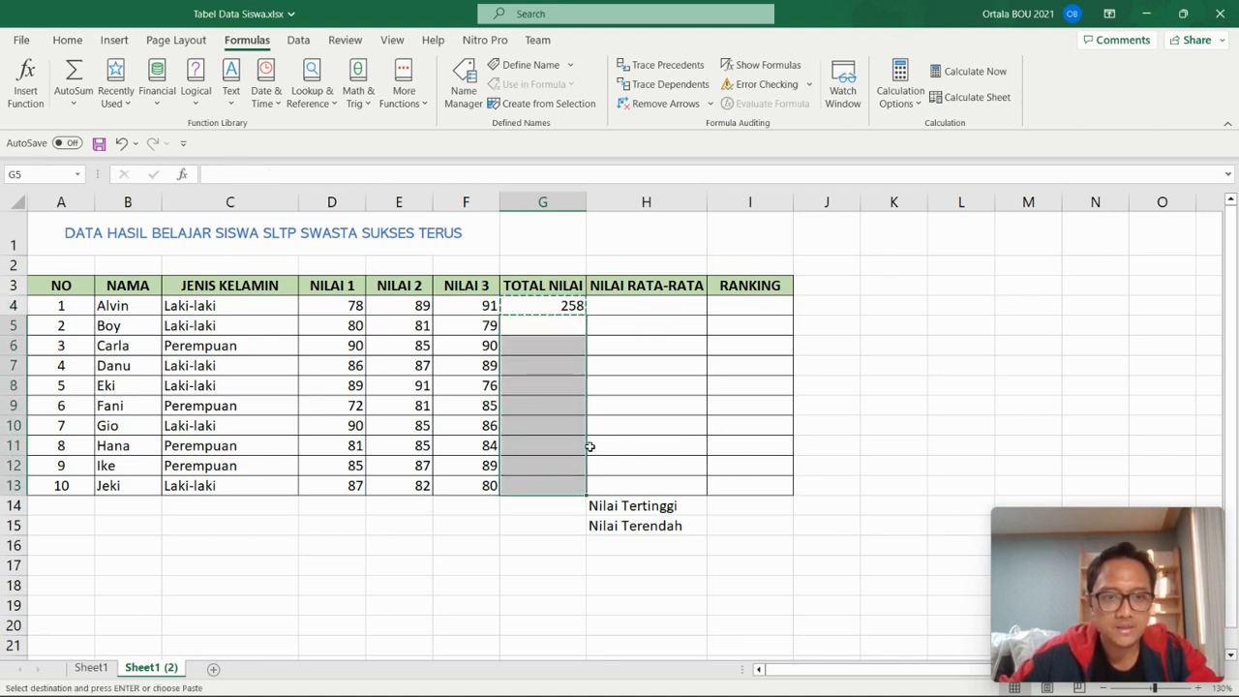
key("ctrl+v")
key("Escape")
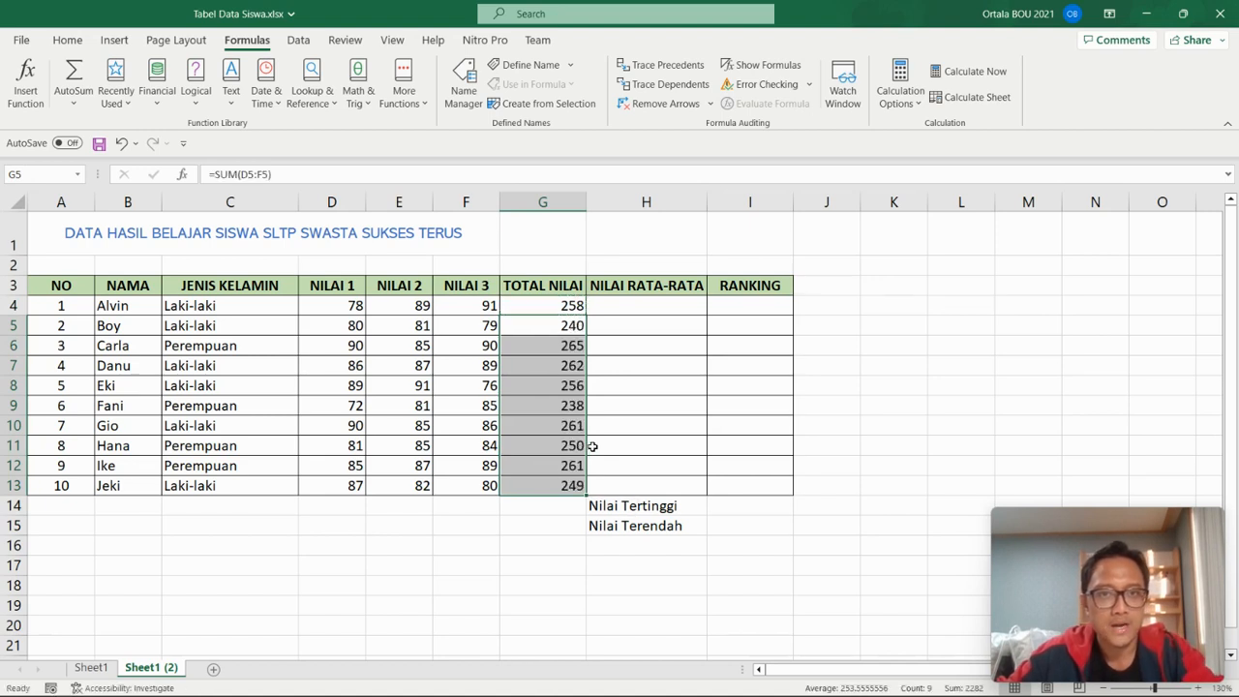
left_click(644, 360)
- Fill the SUM formula from G4 down the TOTAL NILAI column to G13
left_click(572, 306)
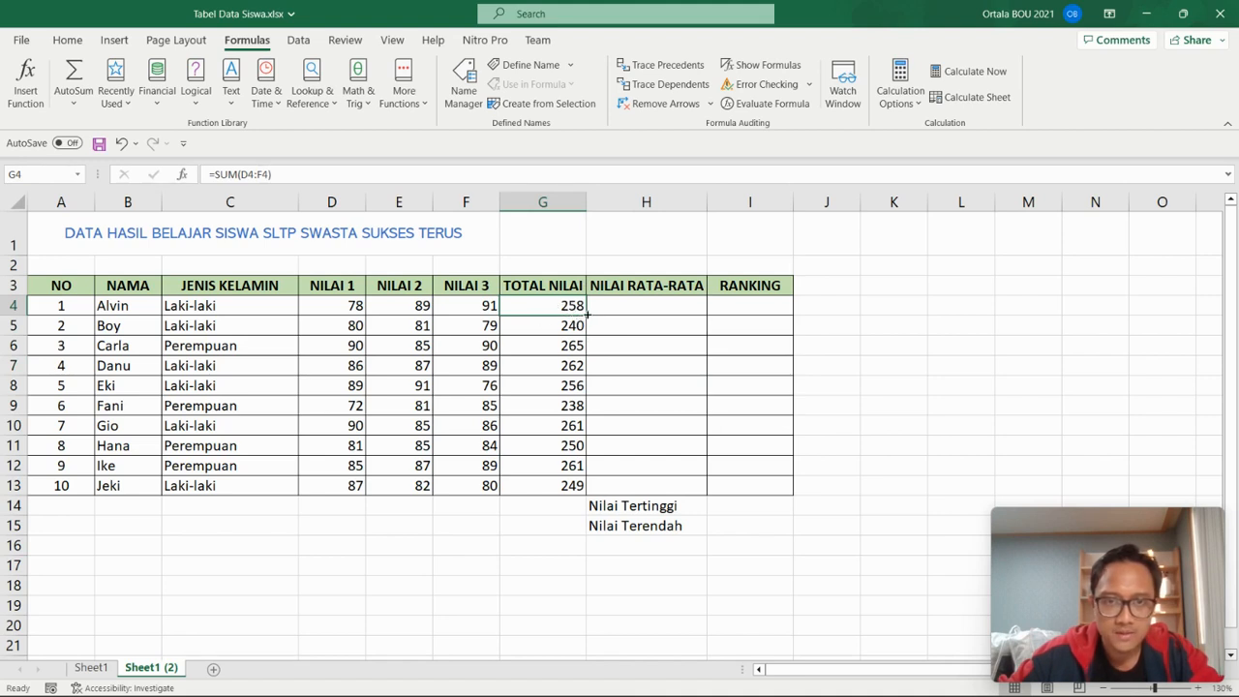
left_click_drag(587, 312, 581, 495)
left_click(620, 328)
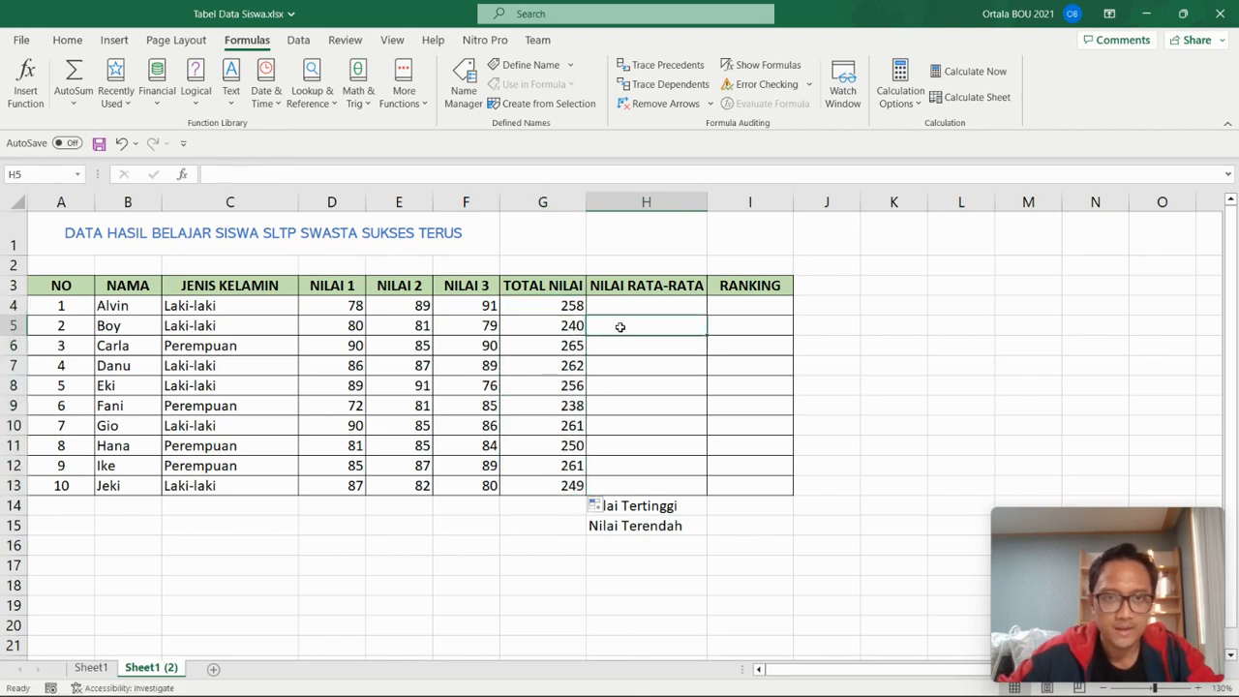
left_click(565, 311)
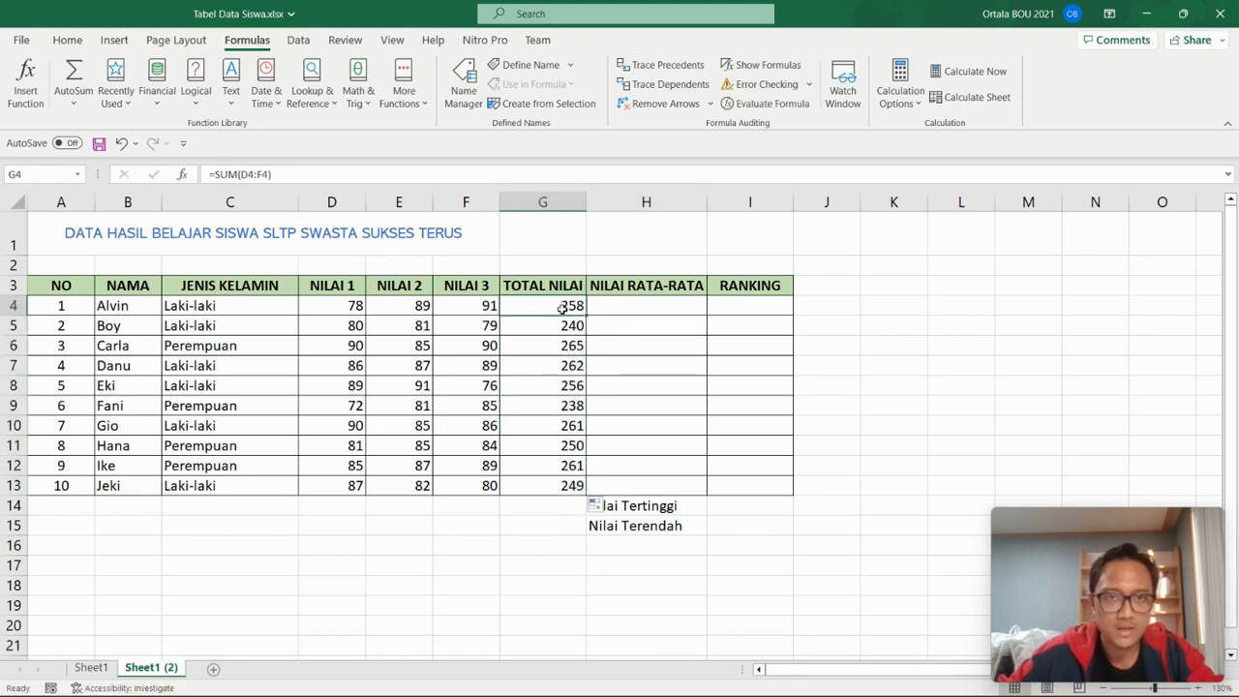
- Enter the formula =average(D4:F4) in H4 to average the first student's three scores
left_click(648, 304)
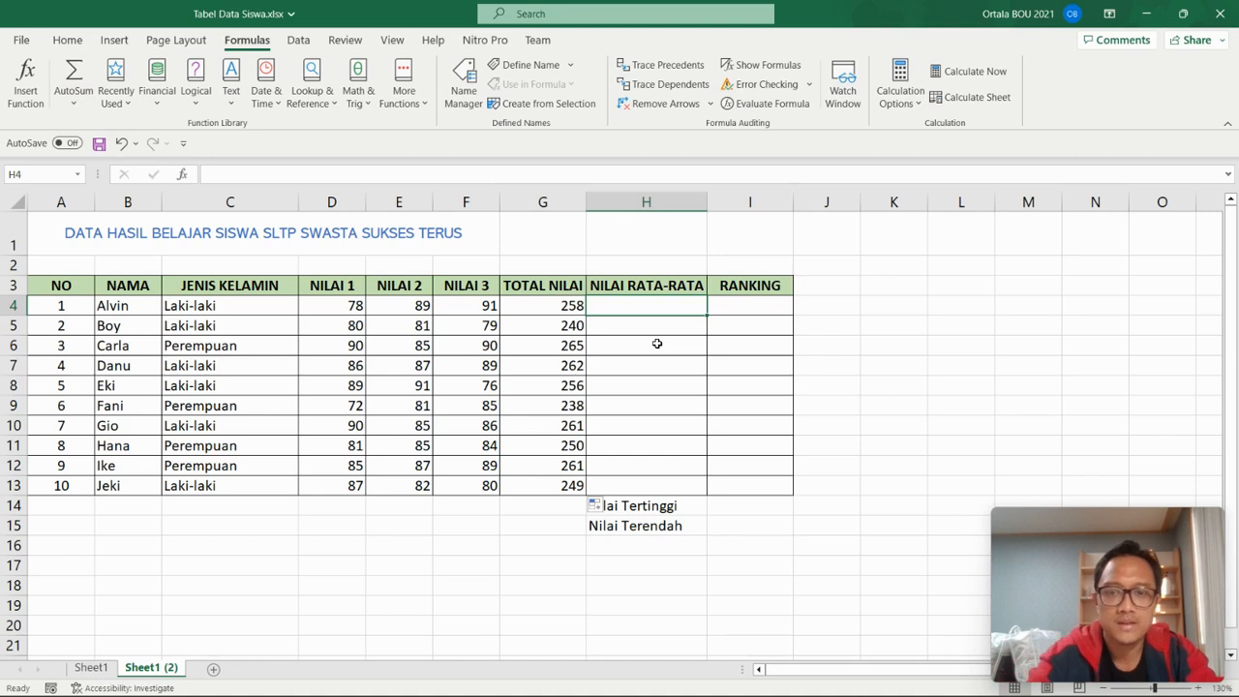
type("=average")
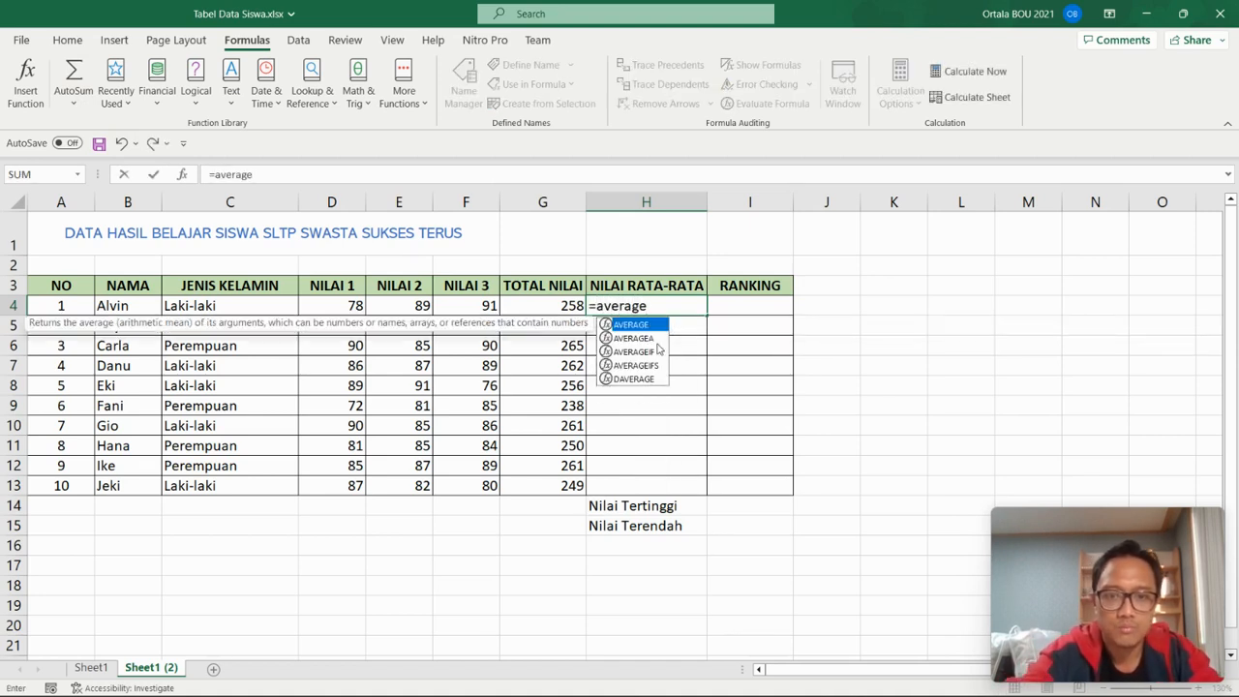
type("(")
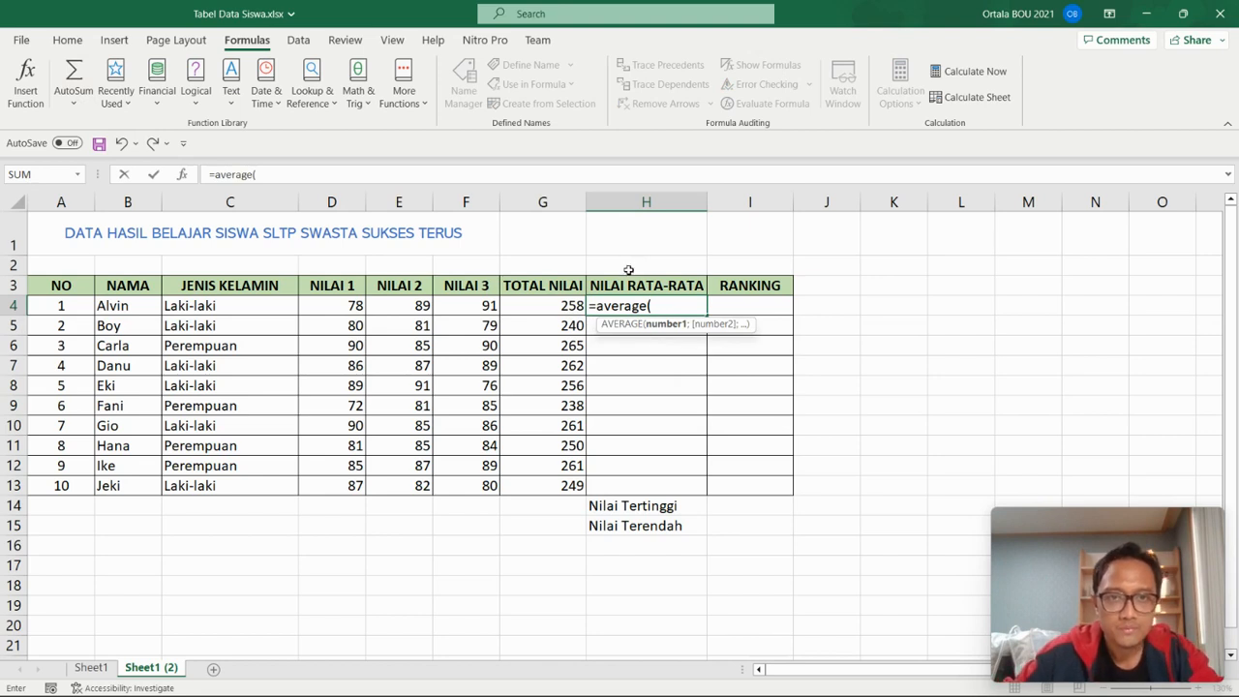
left_click_drag(334, 307, 466, 305)
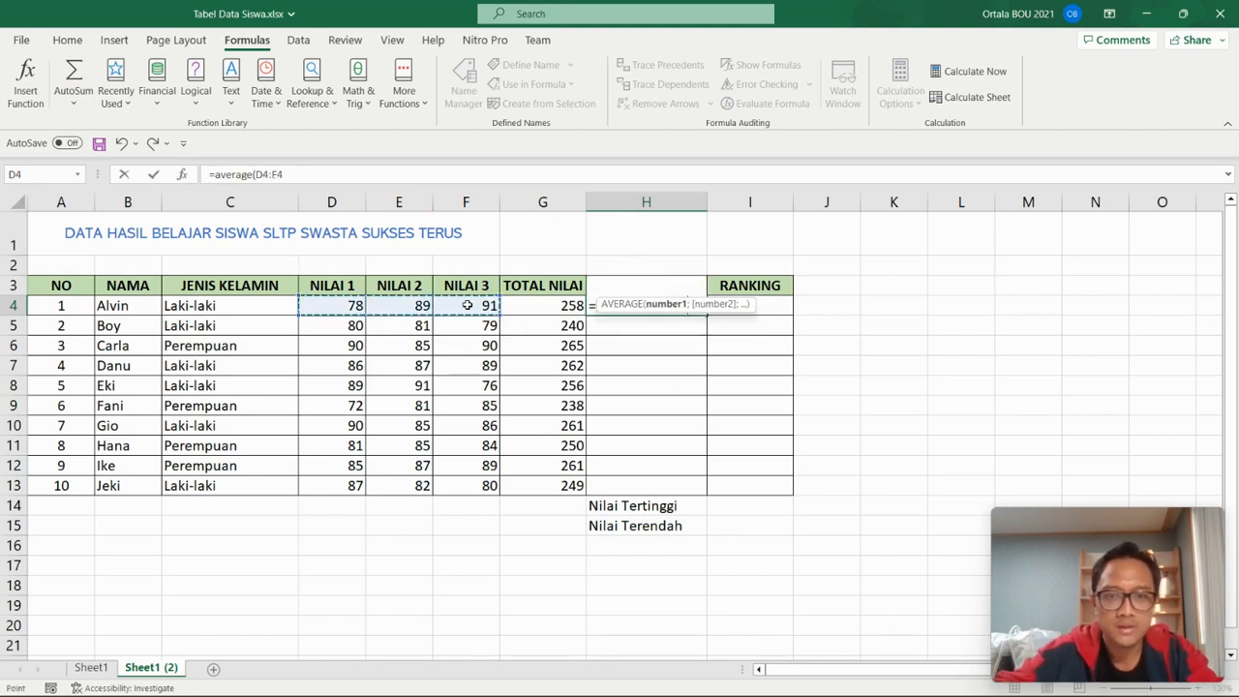
type(")")
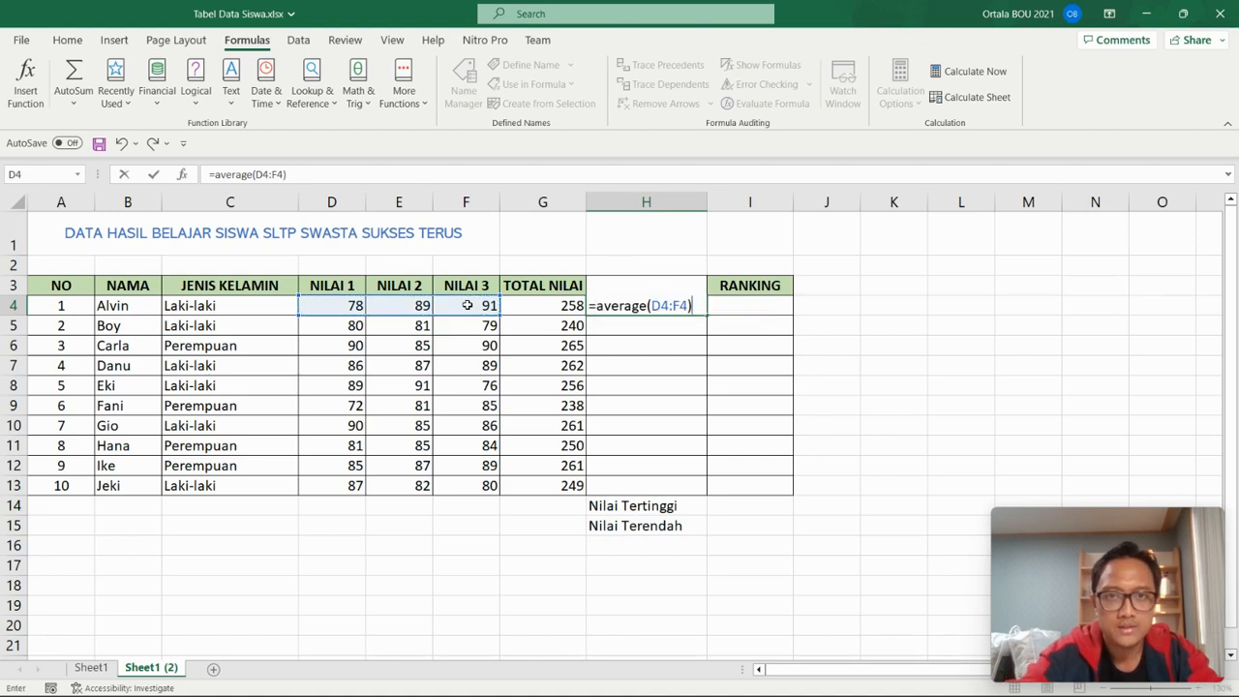
key("Return")
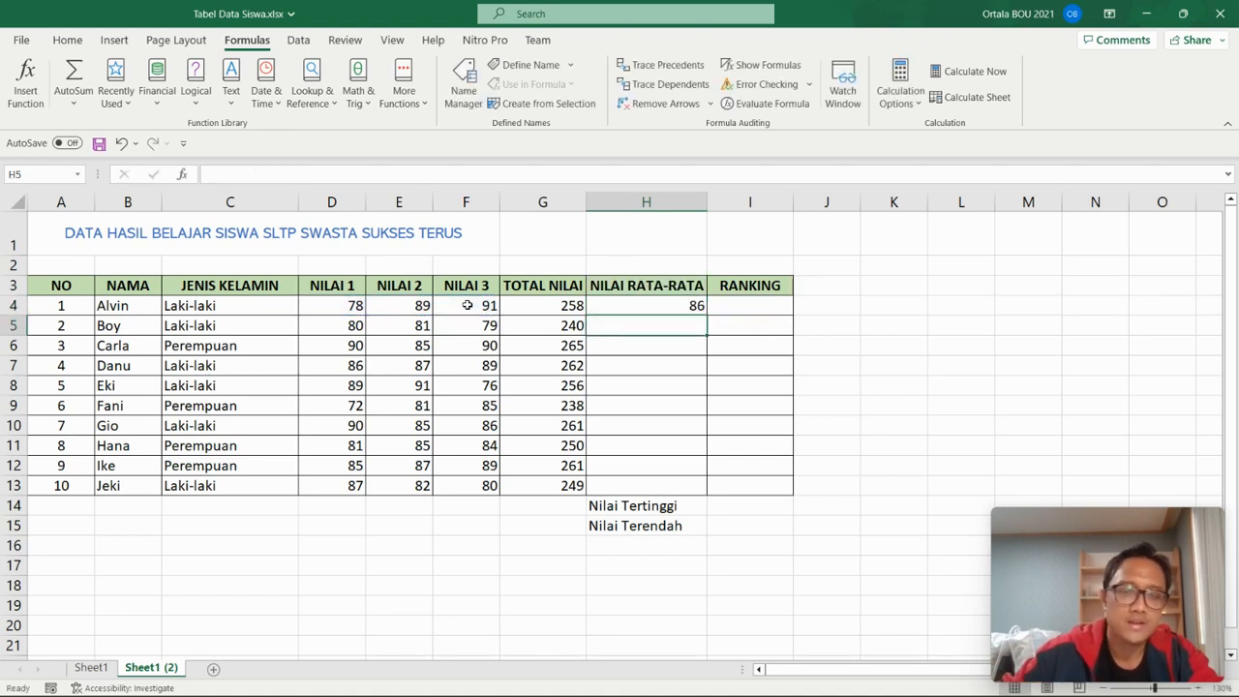
- Fill the AVERAGE formula from H4 down the NILAI RATA-RATA column to H13
left_click(677, 307)
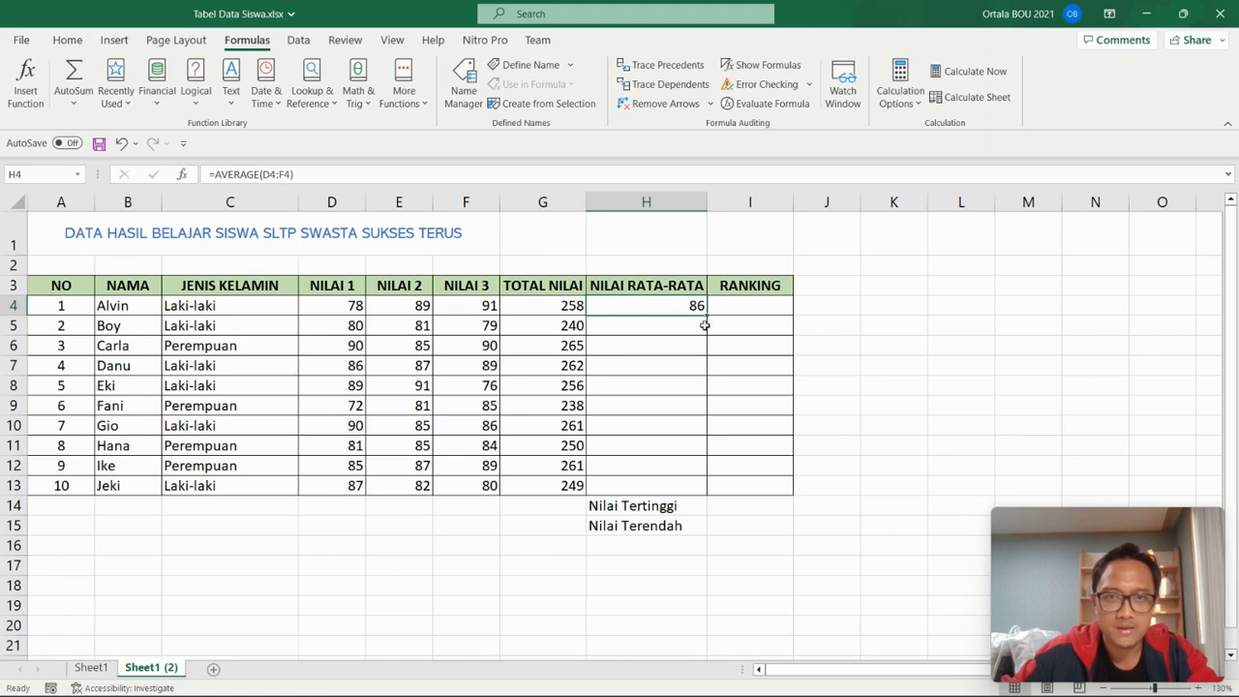
left_click_drag(706, 315, 713, 491)
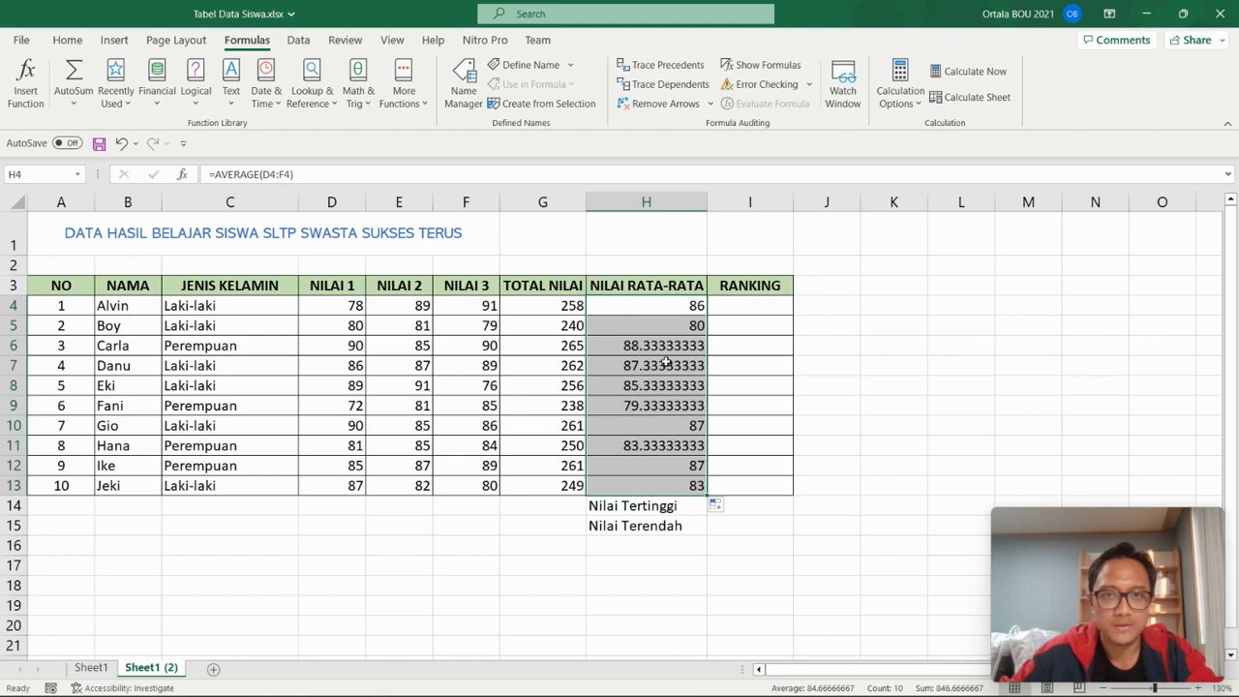
key("Down")
key("Down")
key("Down")
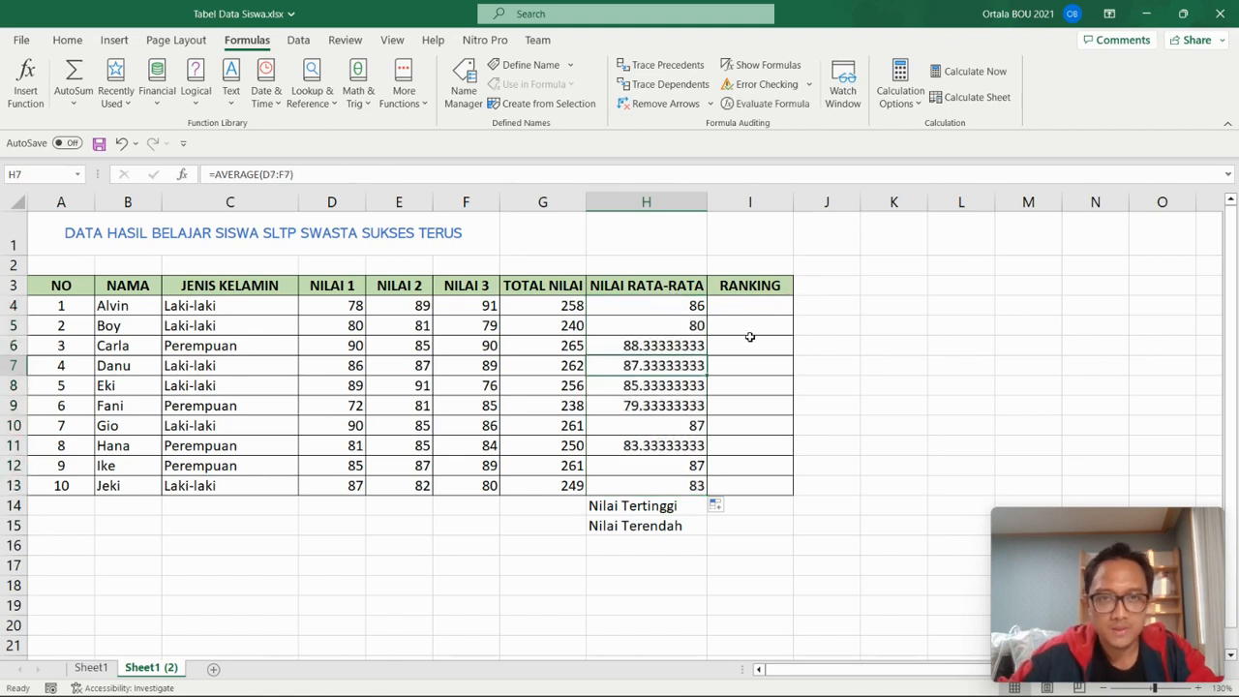
left_click(750, 379)
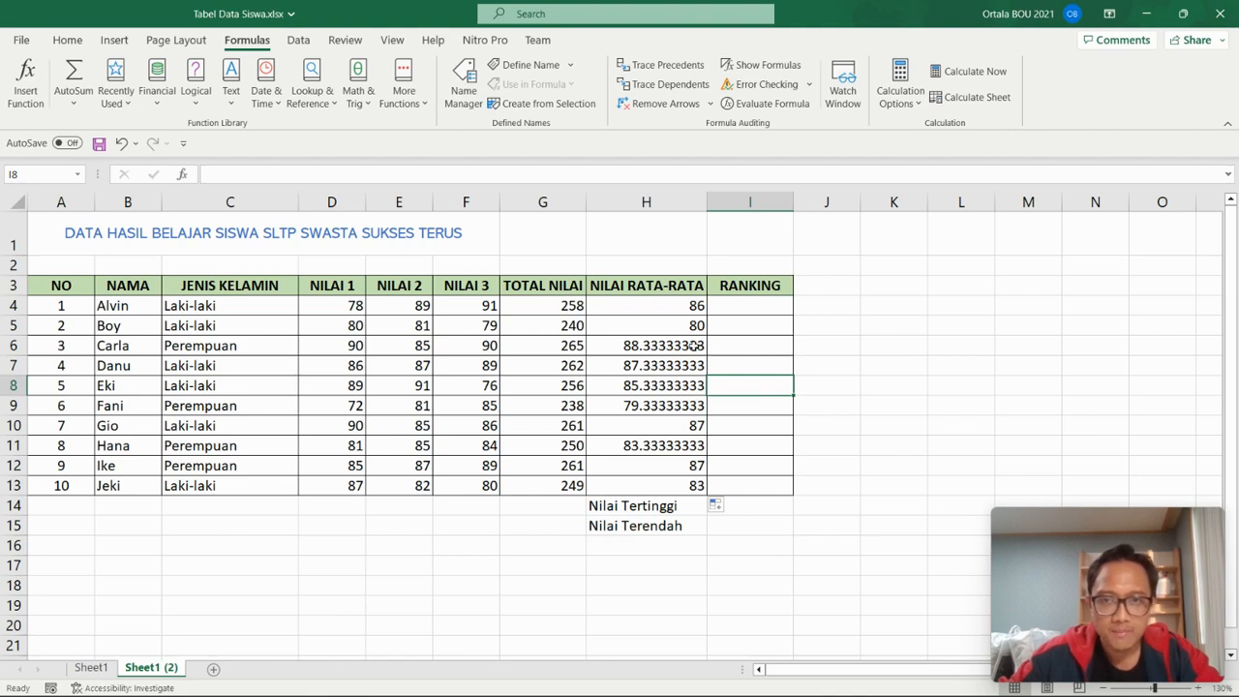
- Reduce the decimals of the averages in H6:H9 and H11 to one decimal place
left_click_drag(694, 346, 697, 406)
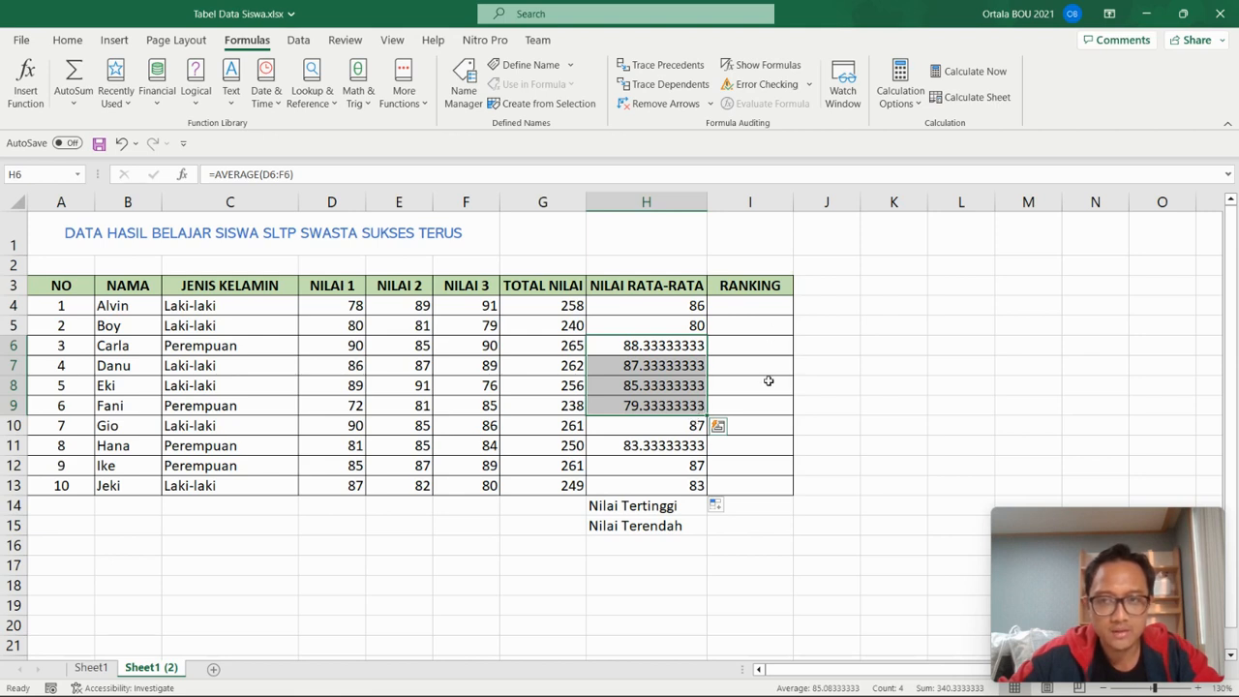
left_click(646, 445, "ctrl")
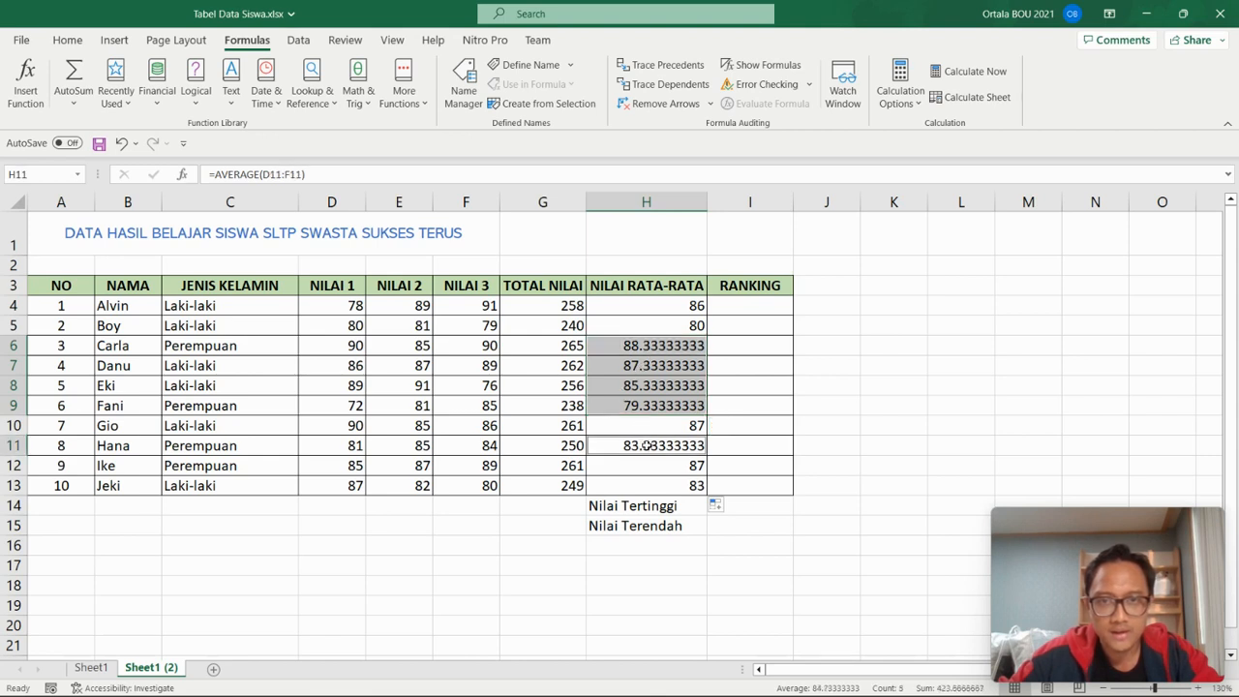
left_click(73, 39)
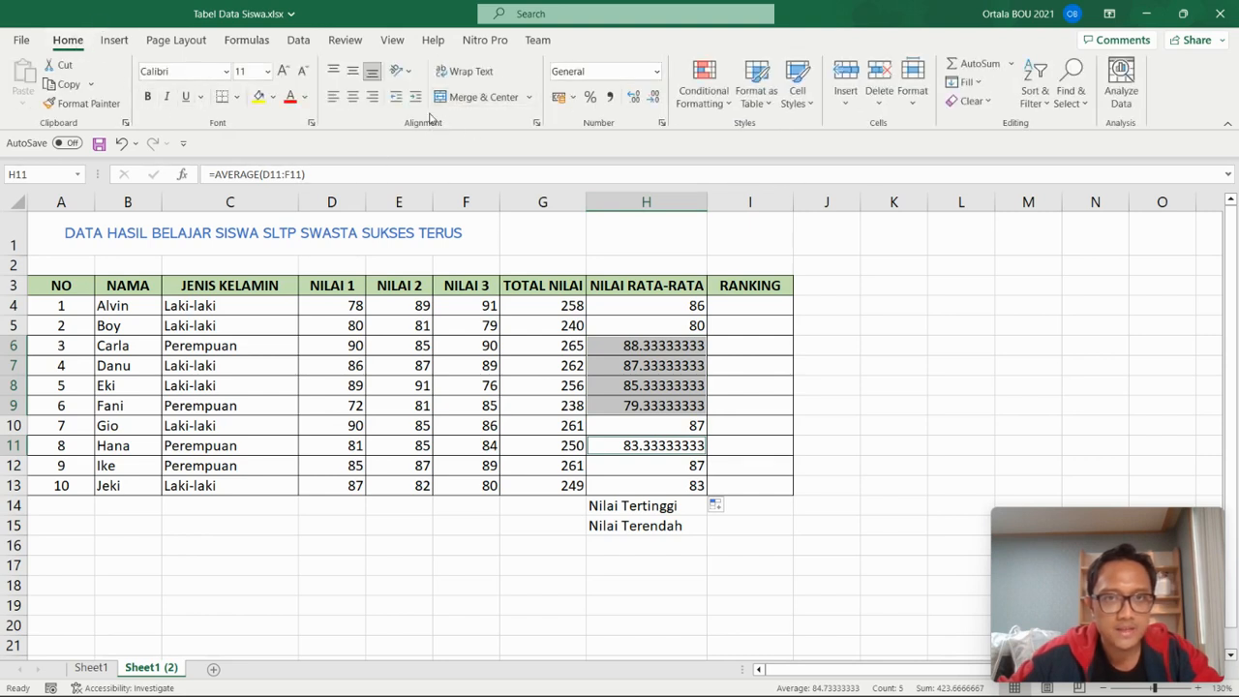
left_click(657, 99)
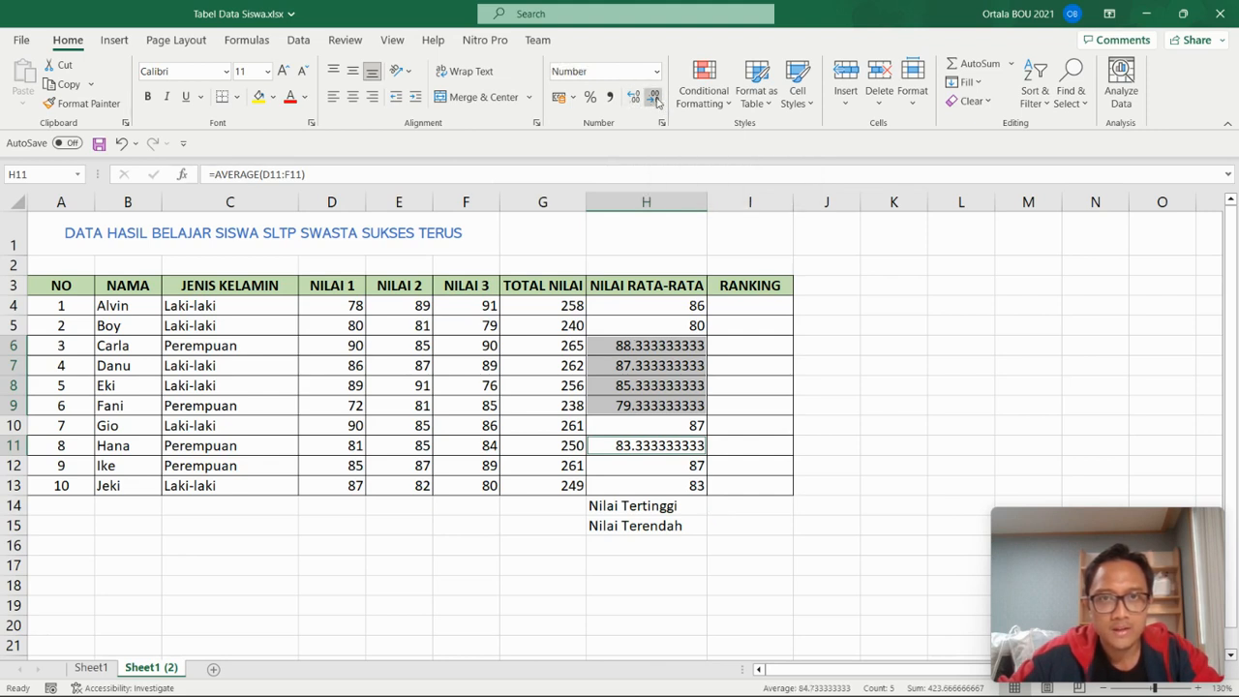
left_click(656, 98)
left_click(657, 99)
left_click(656, 98)
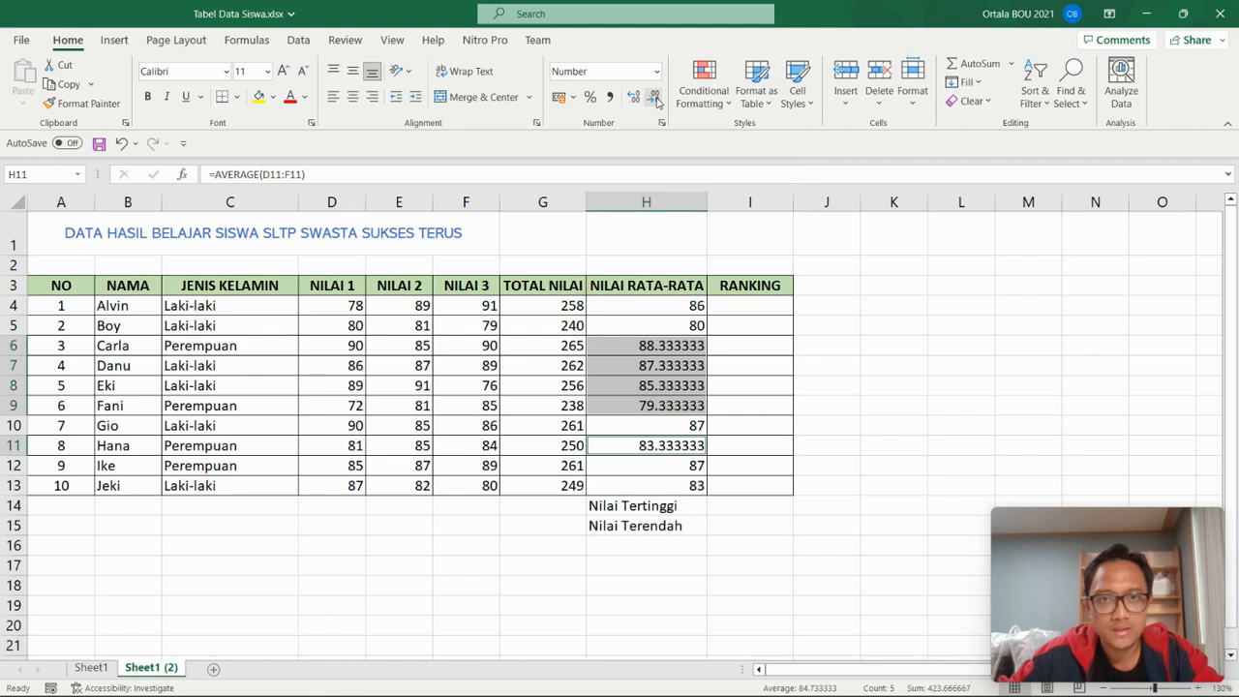
left_click(656, 99)
left_click(657, 98)
left_click(657, 99)
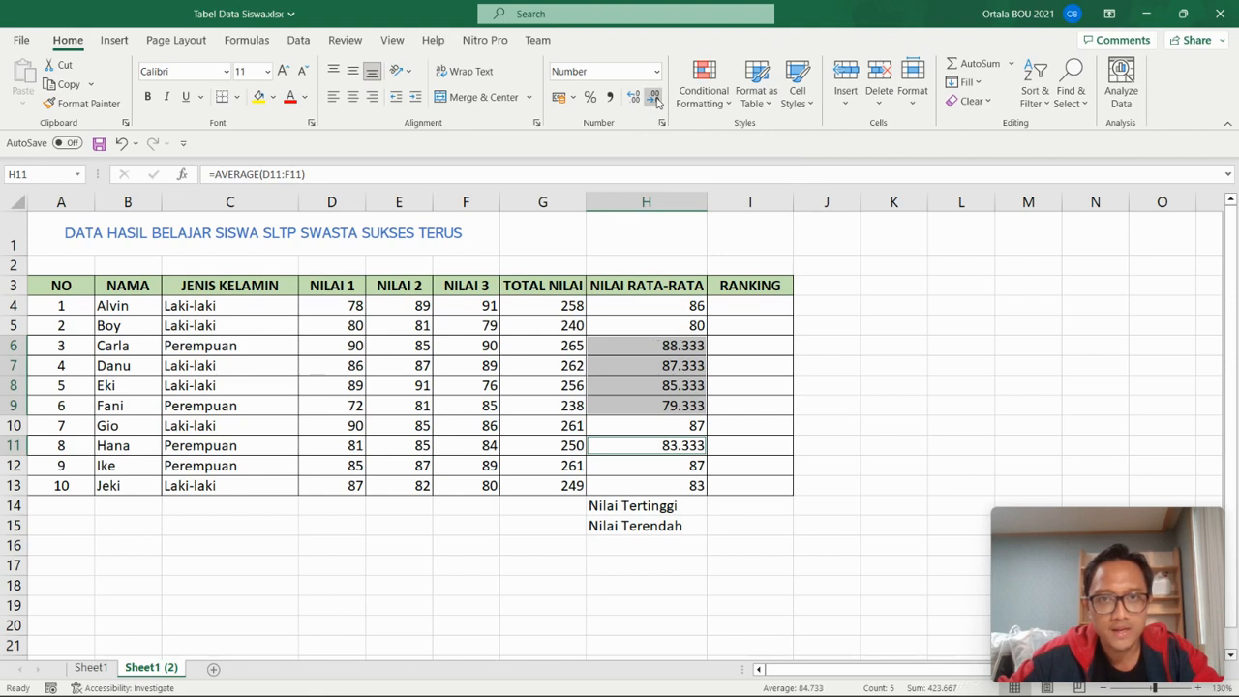
left_click(656, 99)
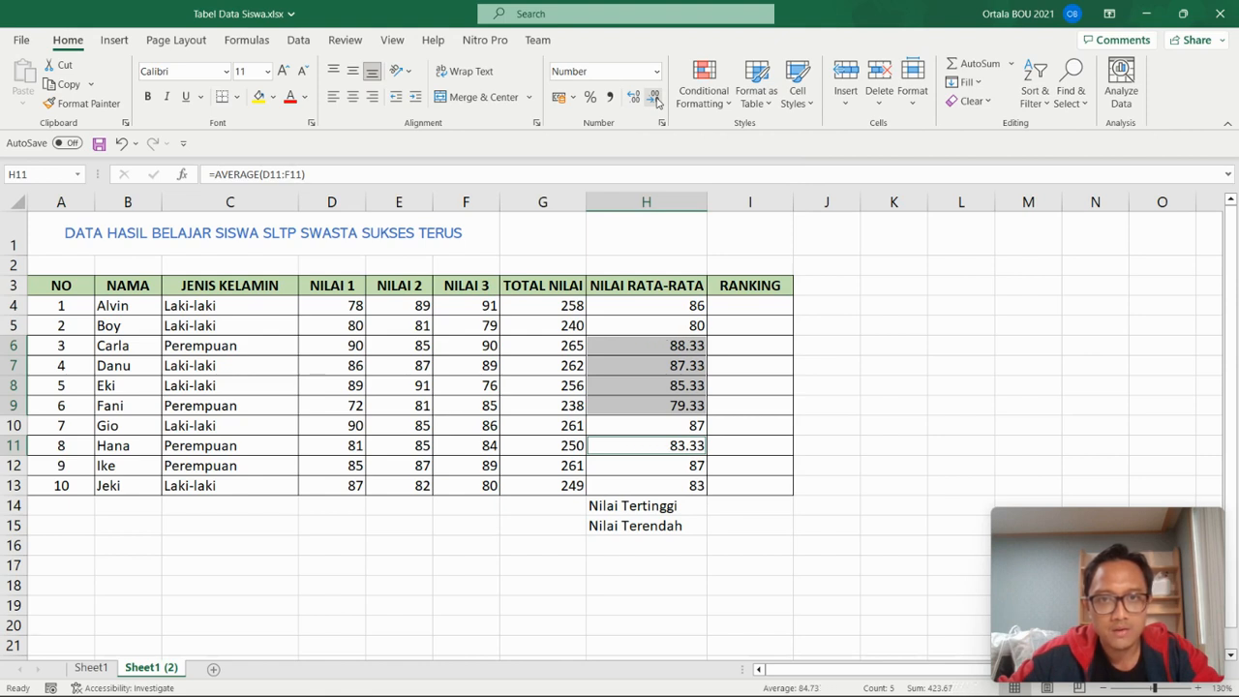
left_click(656, 99)
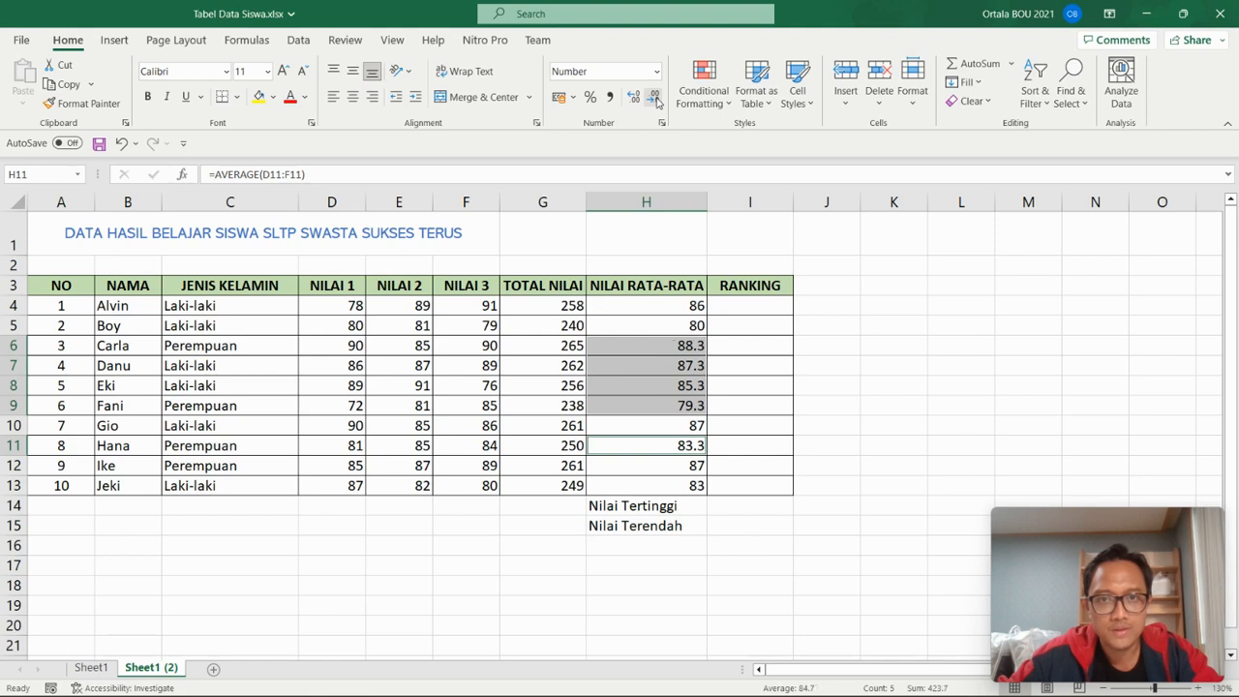
key("Return")
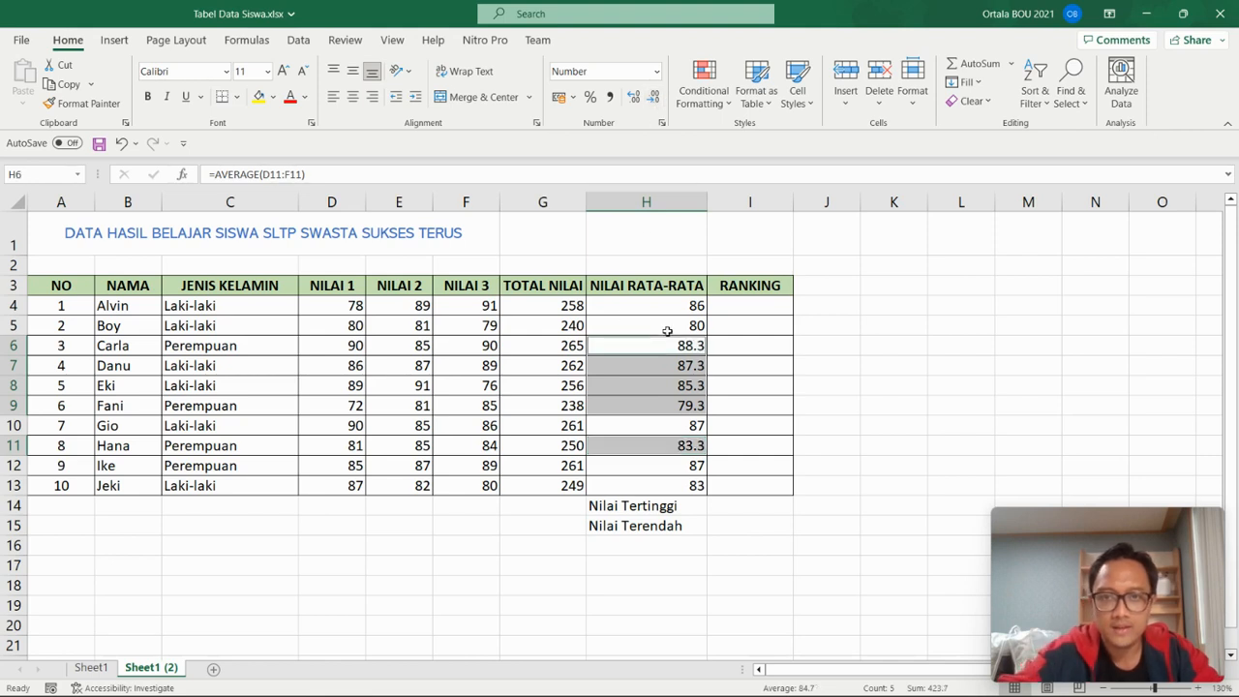
left_click(824, 408)
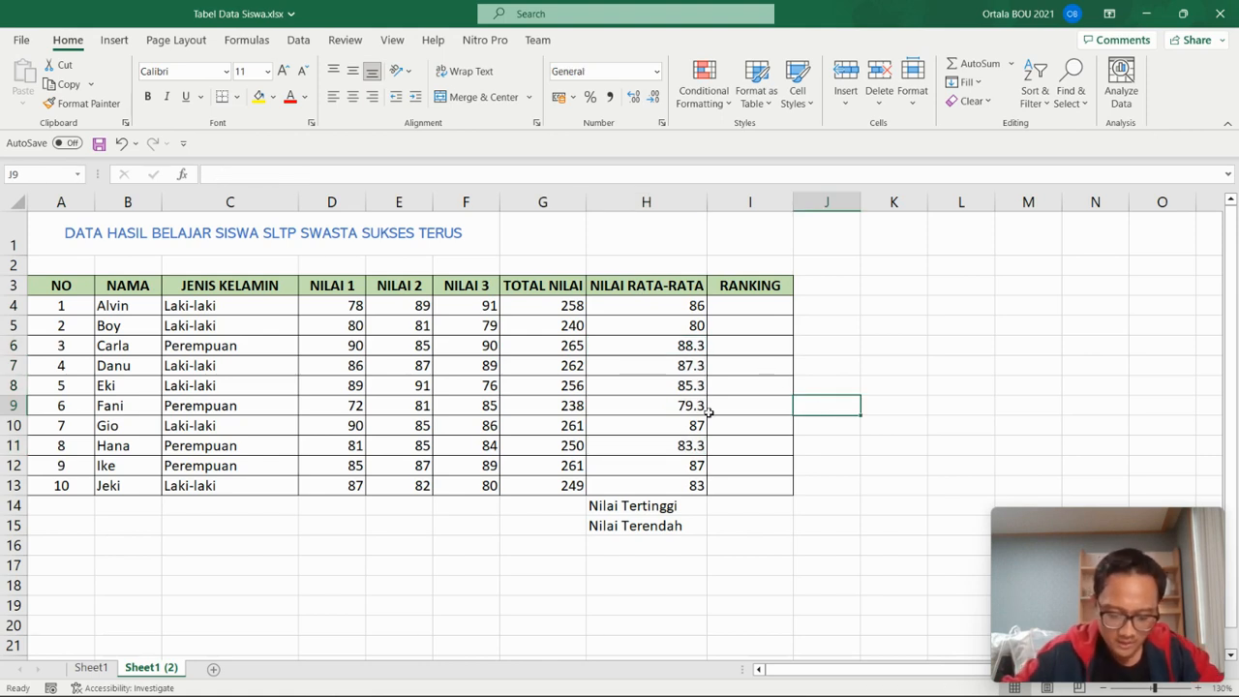
- Enter the formula =rank(H4;H4:H13;0) in I4 to rank the first student's average in descending order
left_click(762, 308)
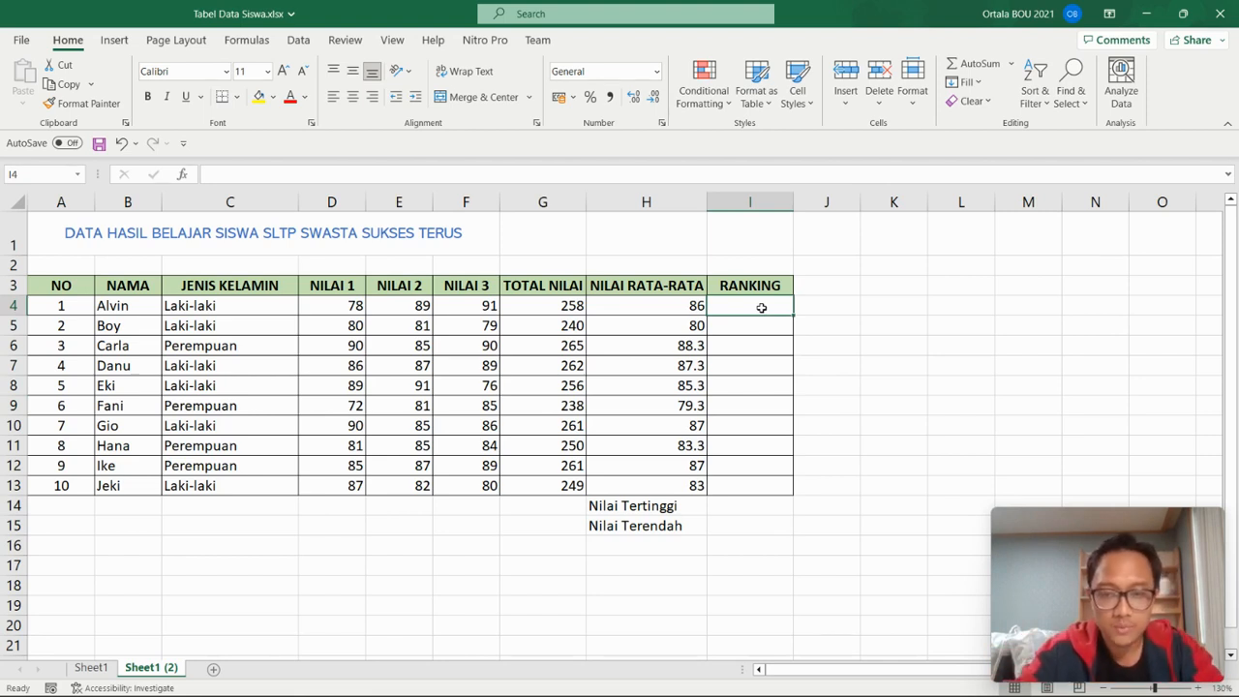
type("=")
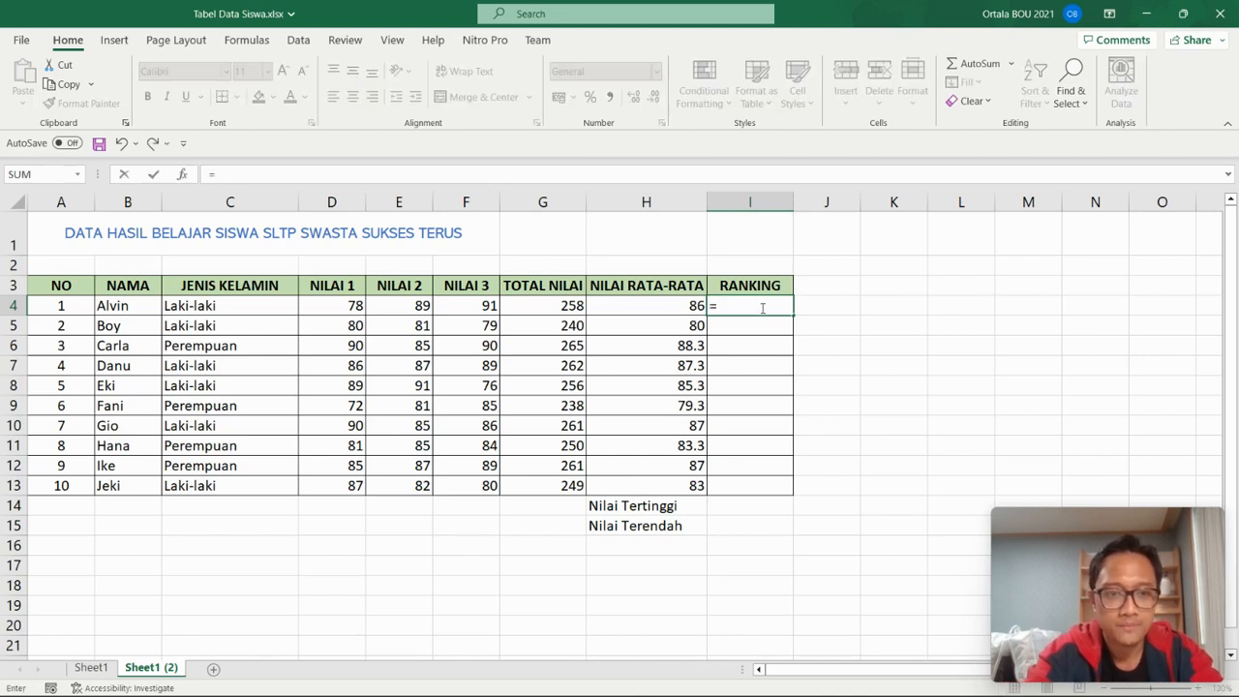
type("rank")
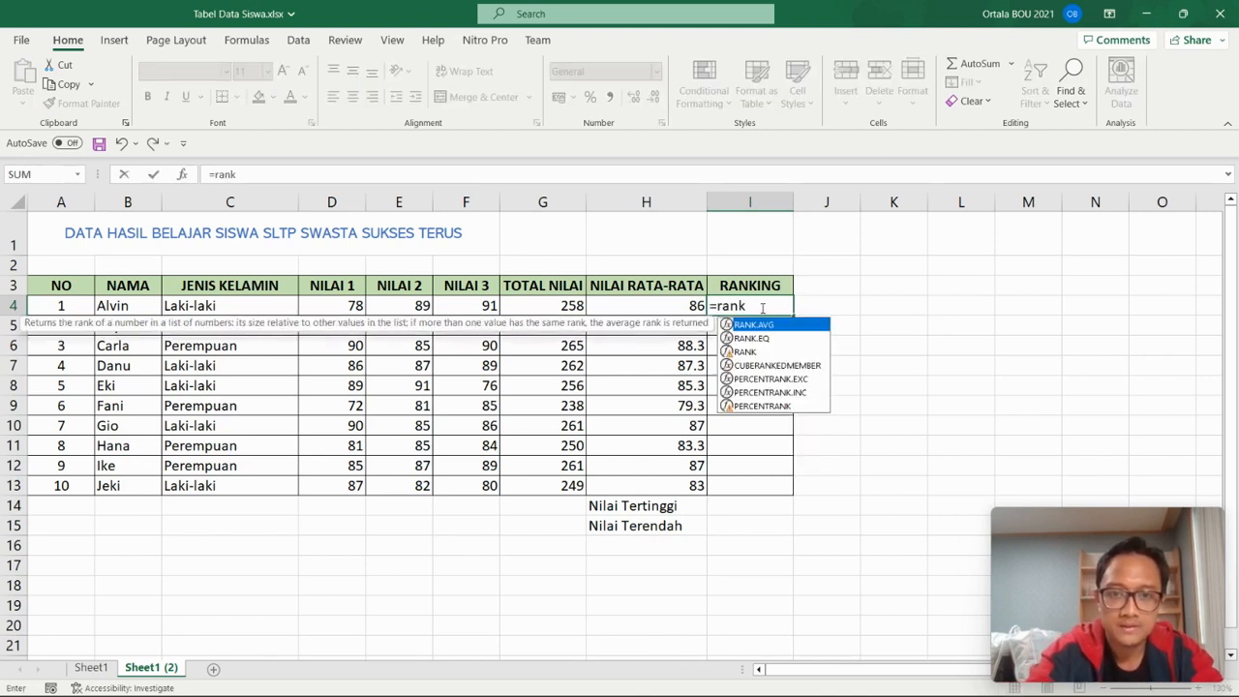
type("(")
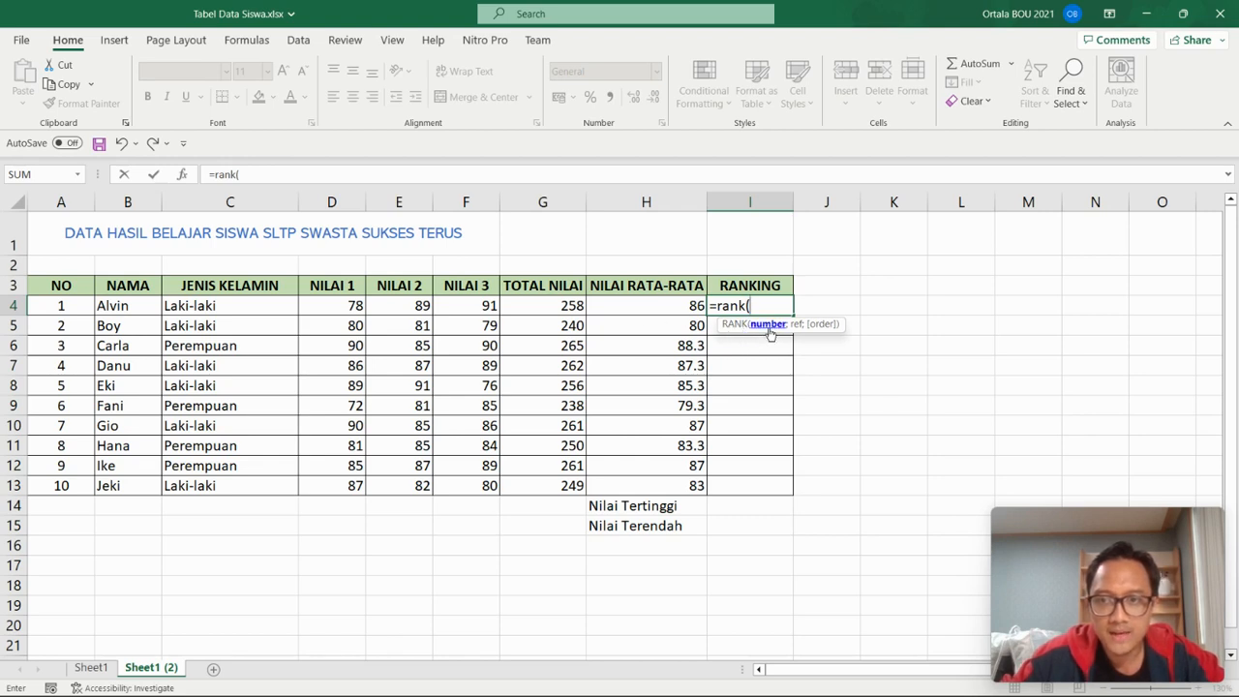
left_click(669, 306)
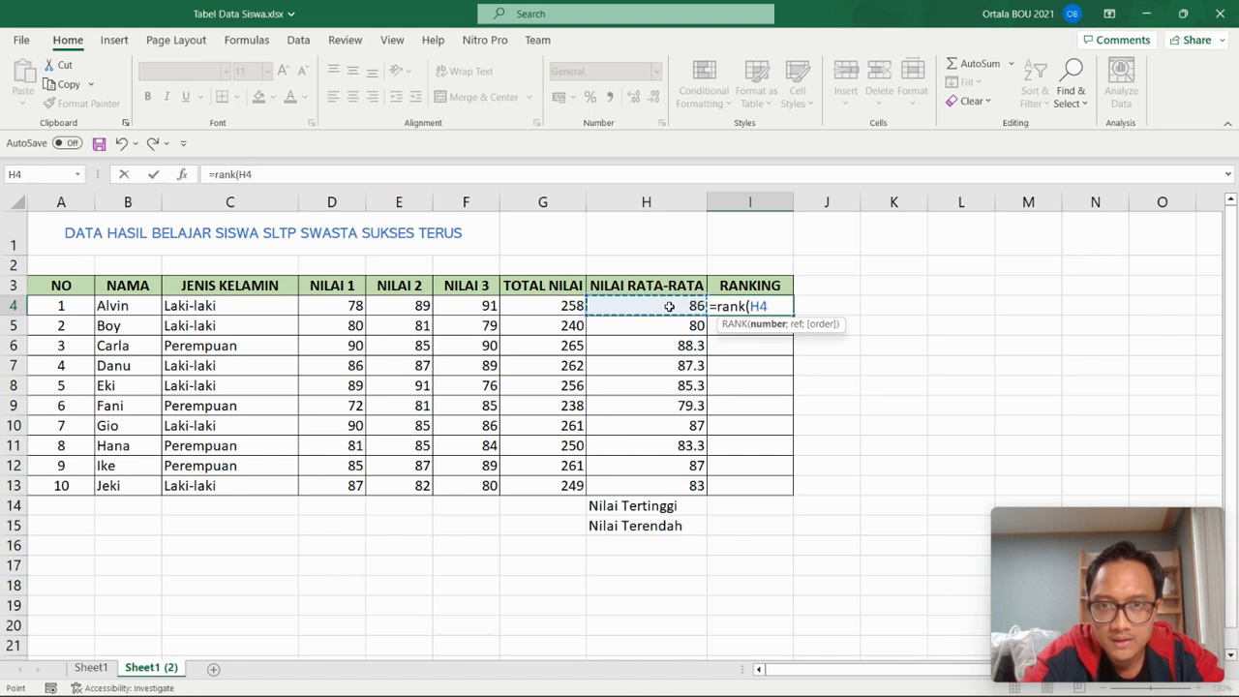
type(";")
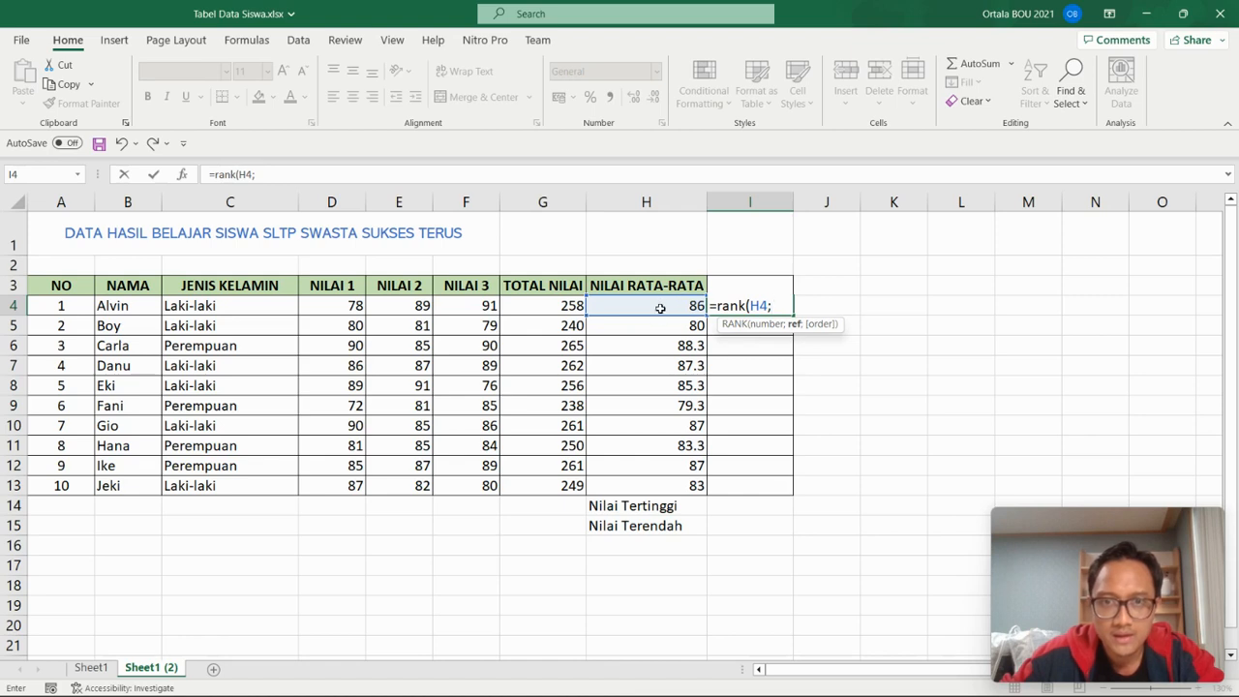
left_click_drag(661, 306, 676, 480)
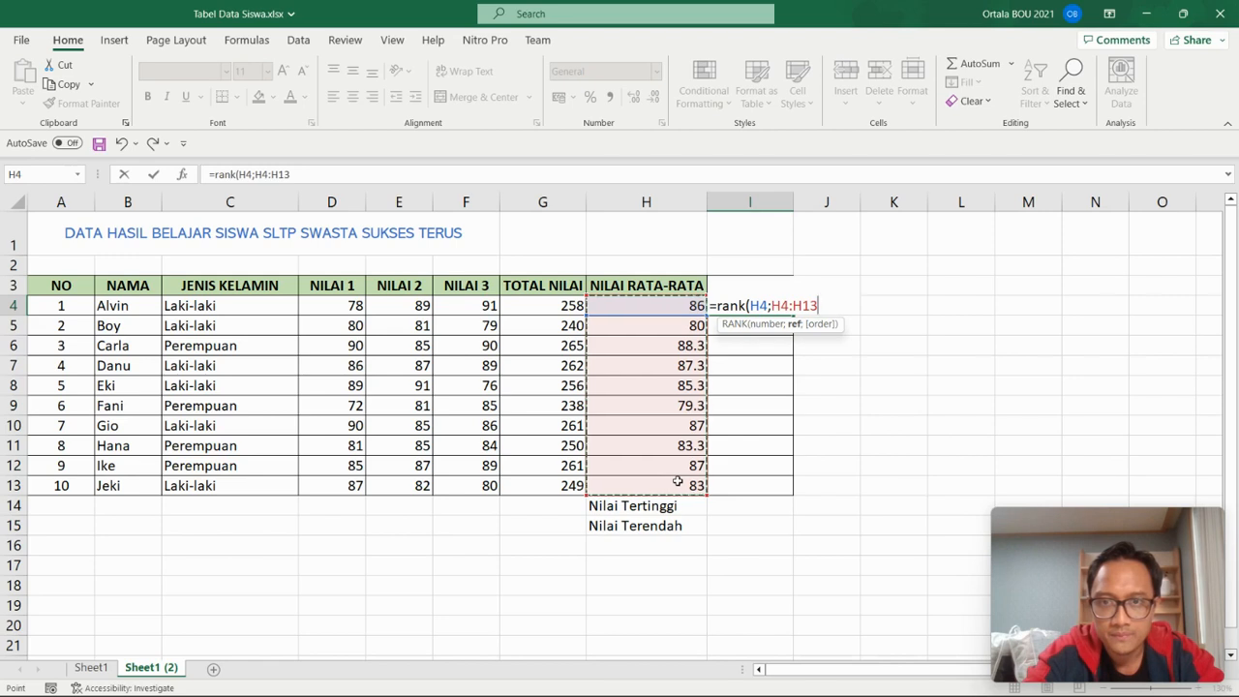
type(";0")
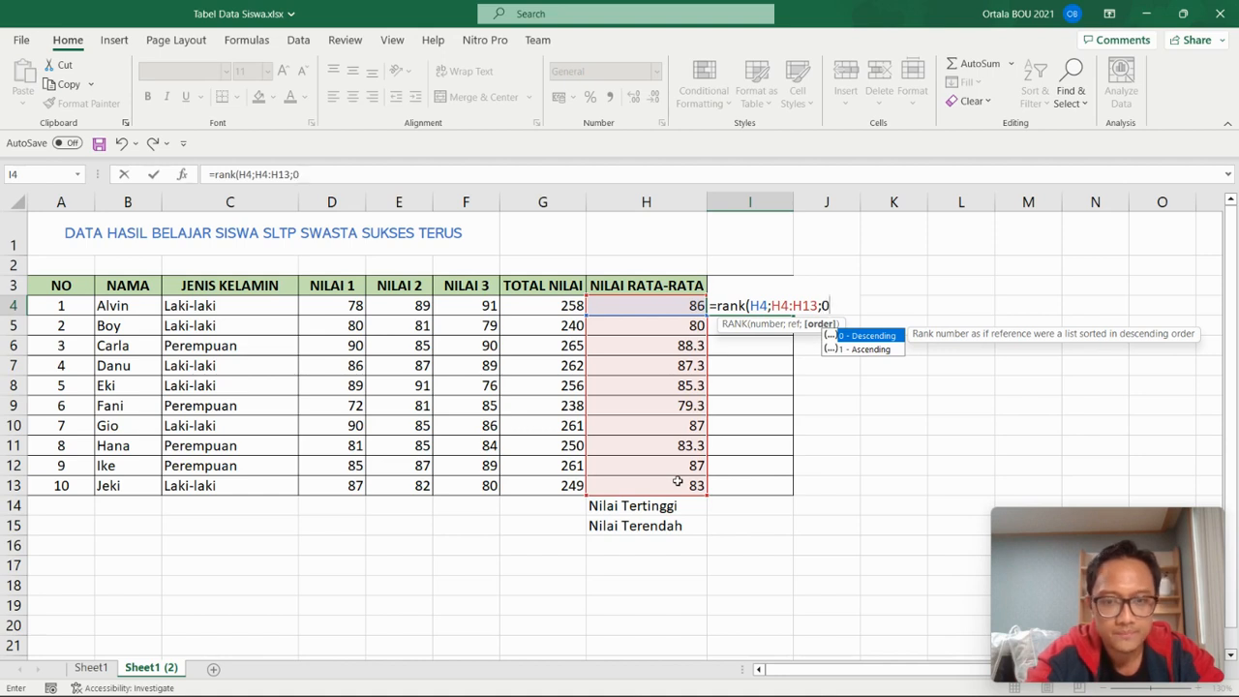
type(")")
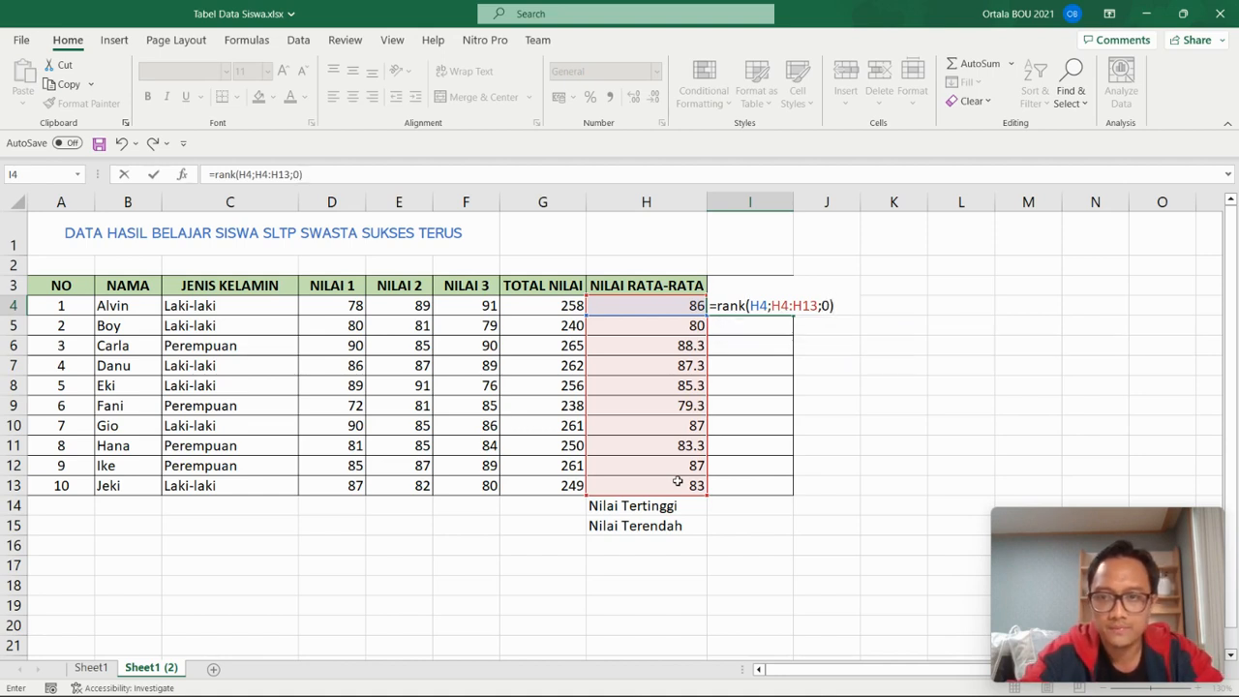
key("Return")
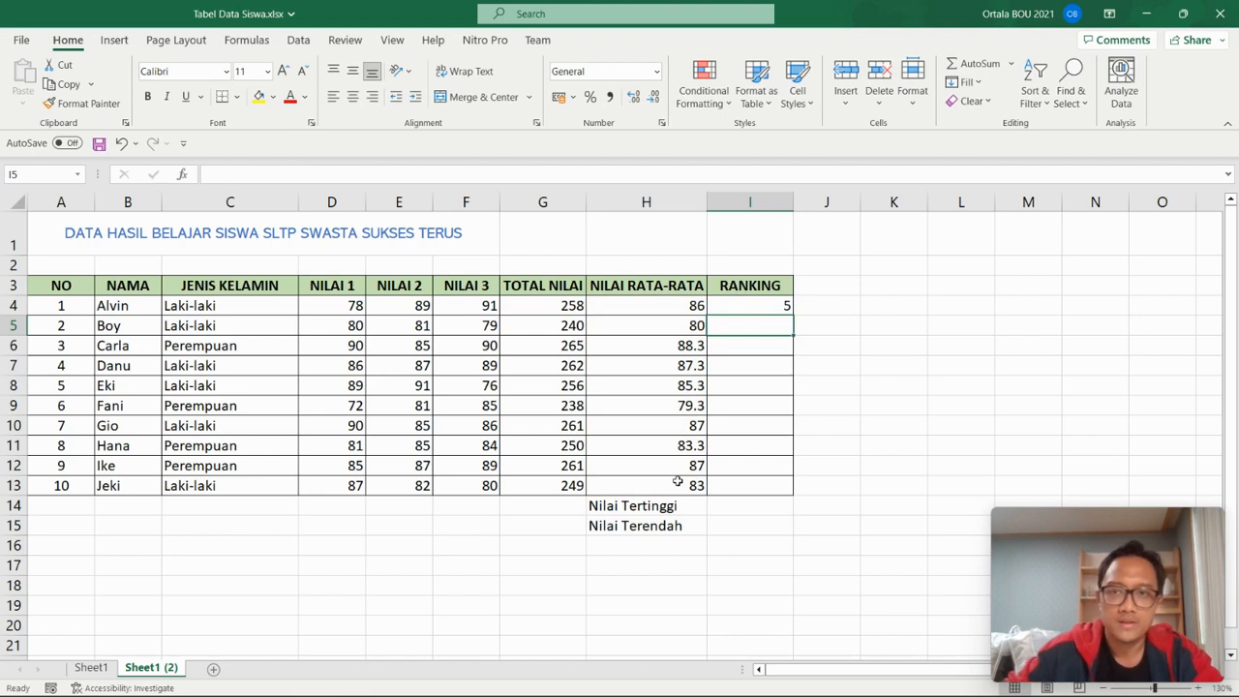
- Fill the RANK formula from I4 down the RANKING column to I13
left_click(777, 308)
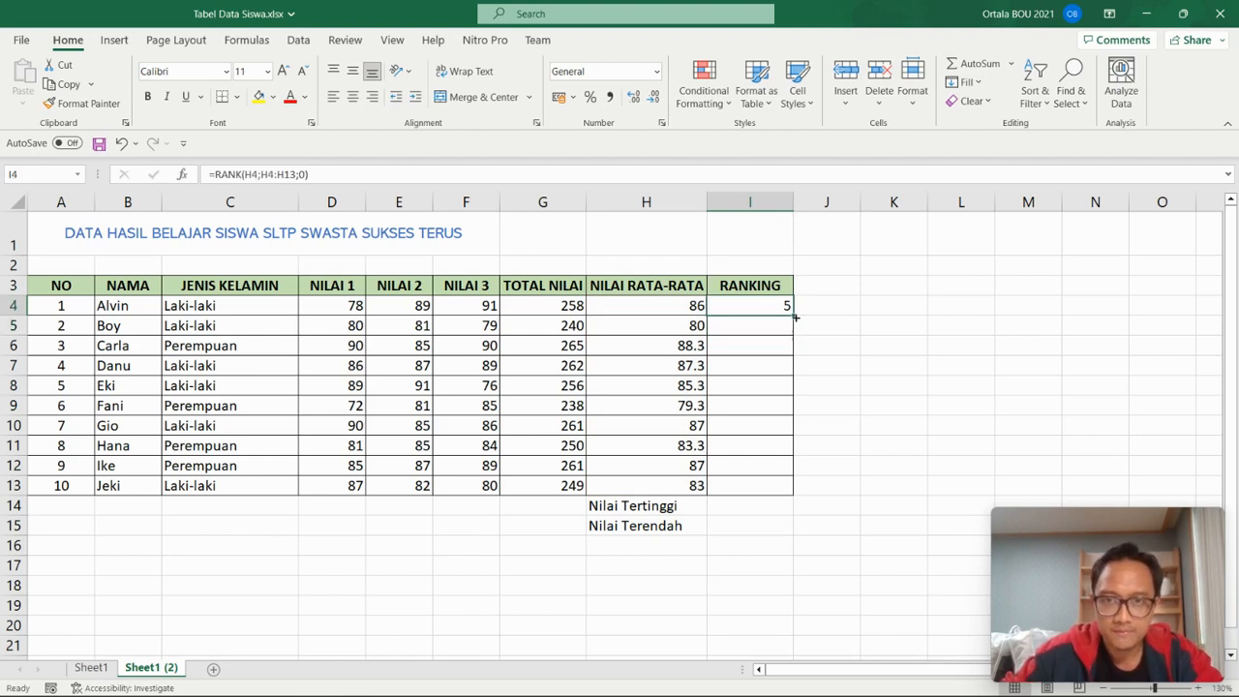
left_click_drag(793, 316, 794, 495)
left_click(855, 460)
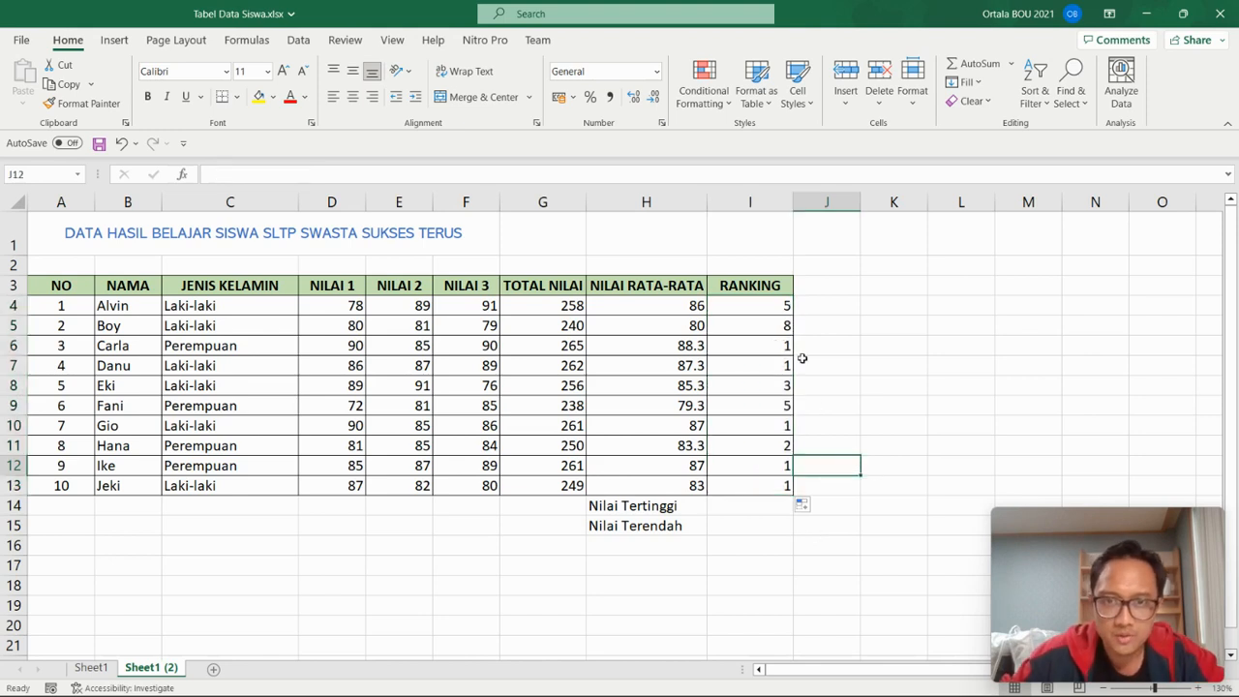
- Check the filled rankings against the averages in column H and inspect the ranges referenced by the RANK formulas in I4 to I6
left_click(764, 345)
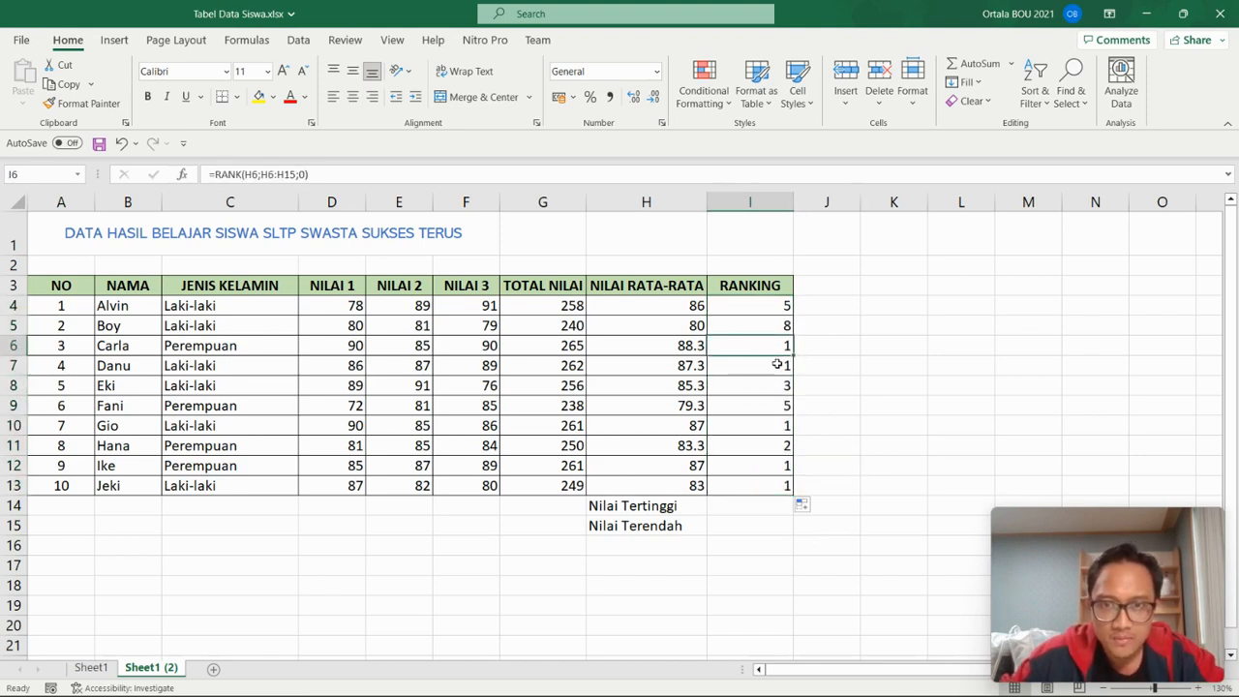
left_click(777, 366)
left_click(693, 345)
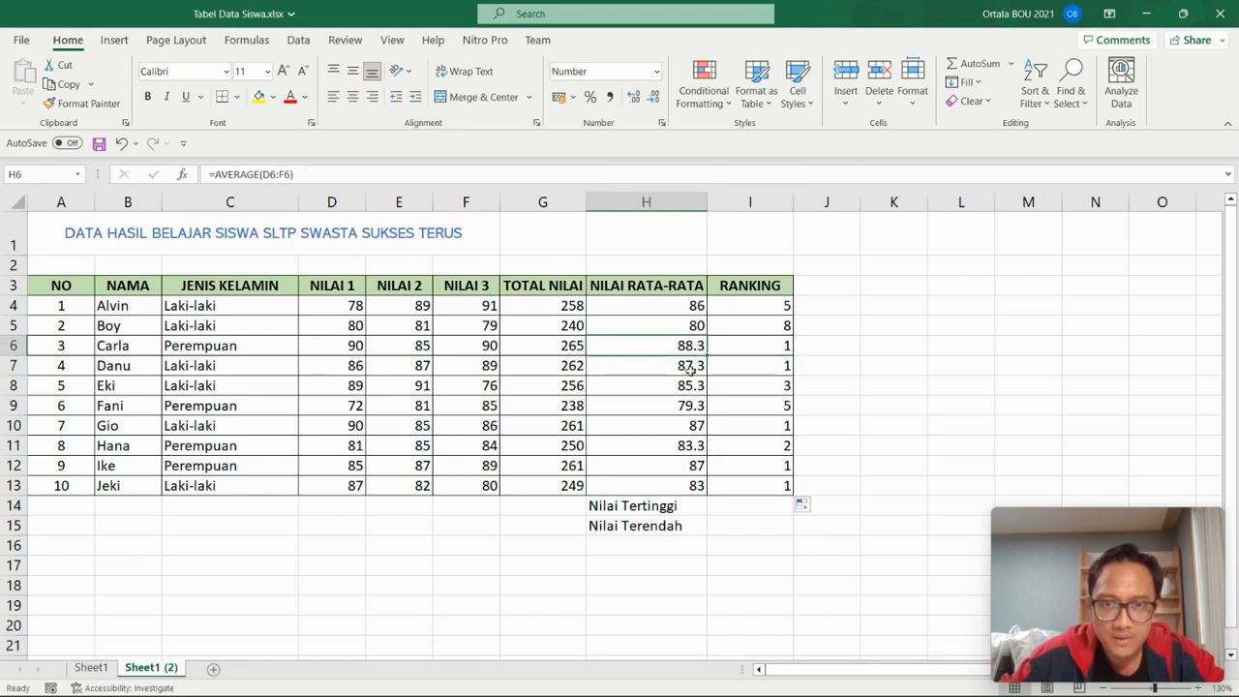
left_click(690, 366)
left_click(743, 344)
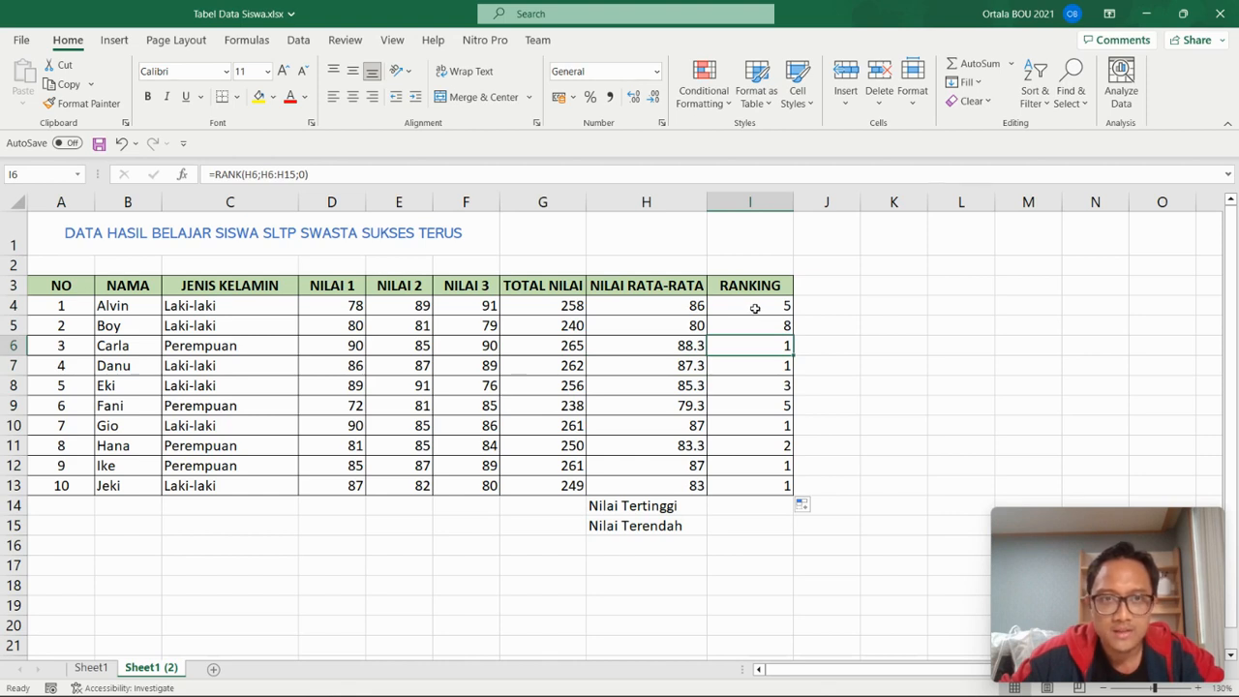
left_click(760, 305)
double_click(760, 305)
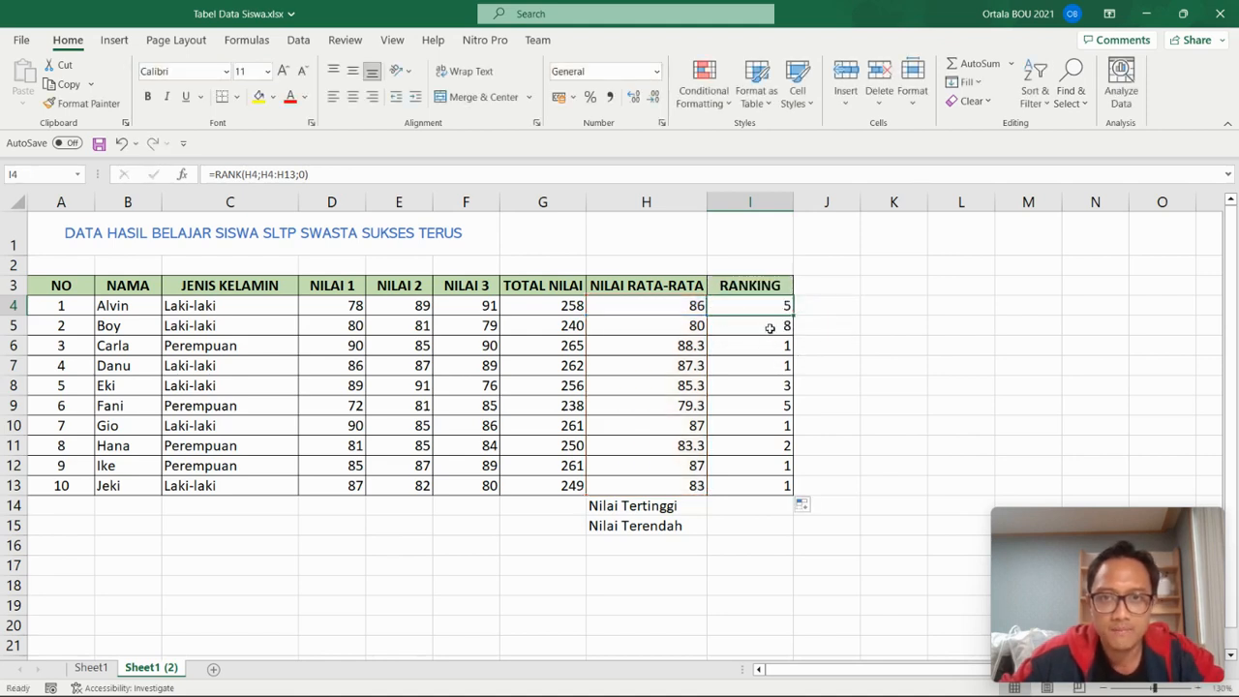
double_click(770, 326)
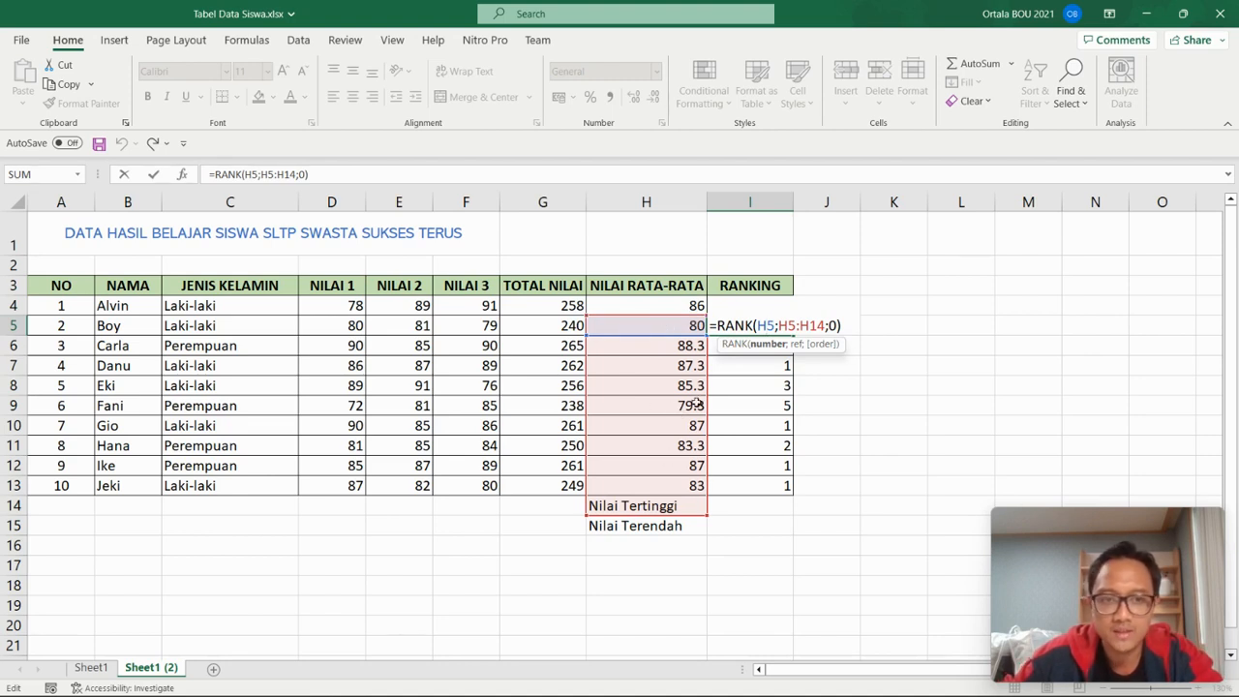
key("ctrl+Return")
left_click(818, 397)
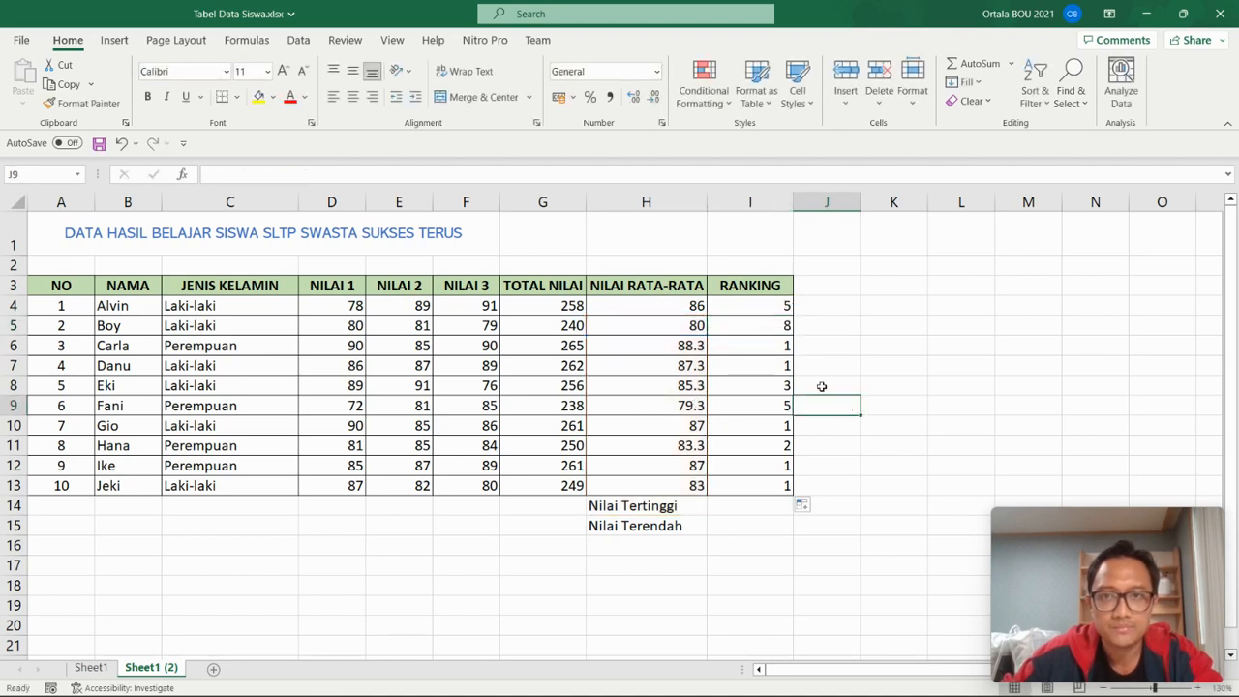
- Make the range in I4's RANK formula absolute as $H$4:$H$13
left_click(764, 308)
double_click(762, 308)
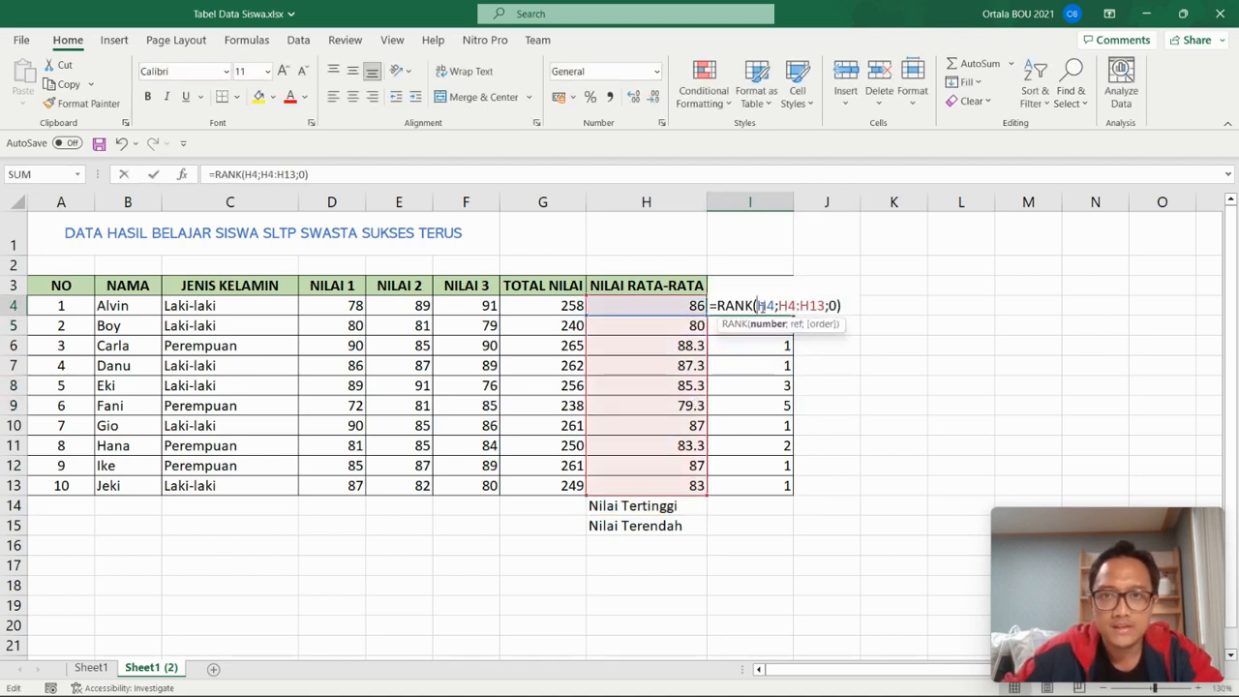
left_click_drag(825, 306, 780, 305)
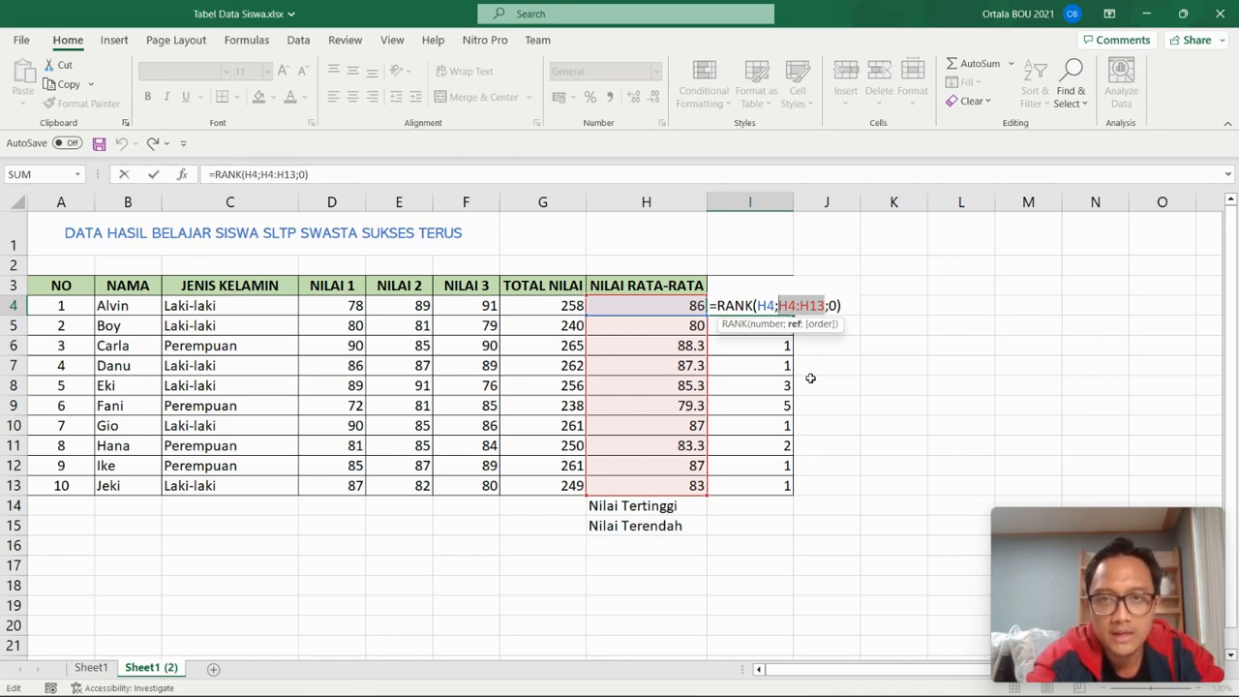
key("F4")
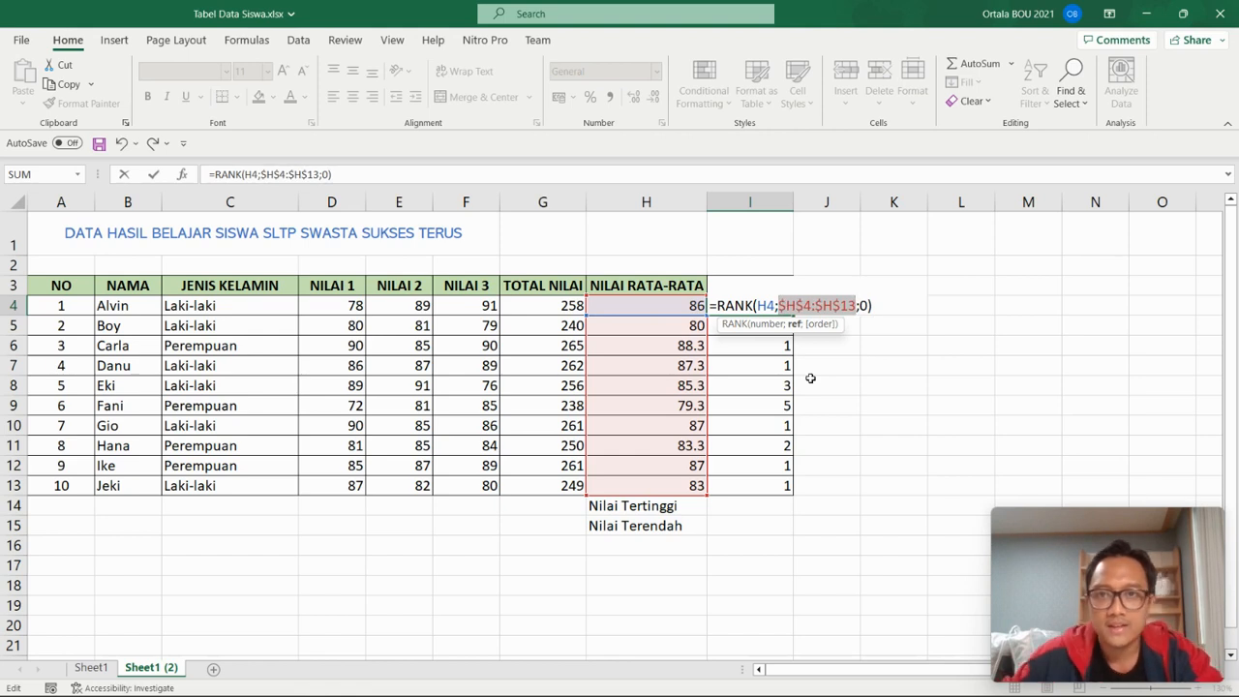
key("Return")
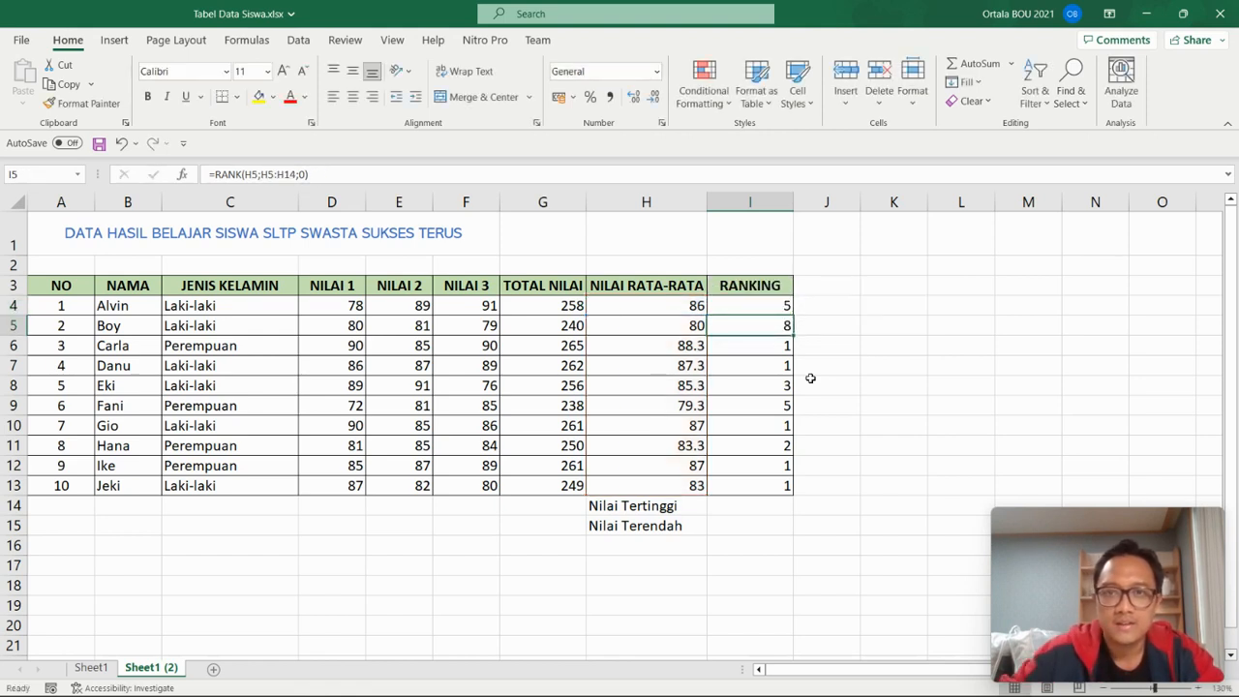
- Delete the first dollar sign of the range in I4's RANK formula and re-enter it manually
left_click(771, 308)
left_click(268, 174)
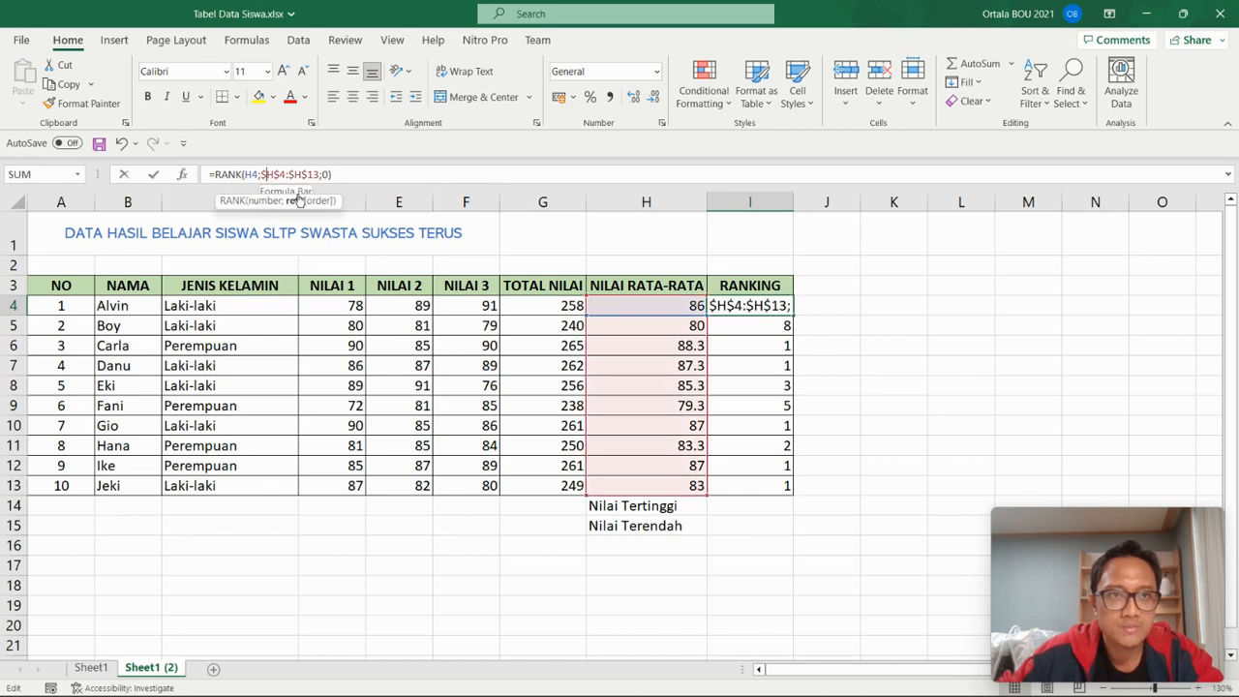
key("BackSpace")
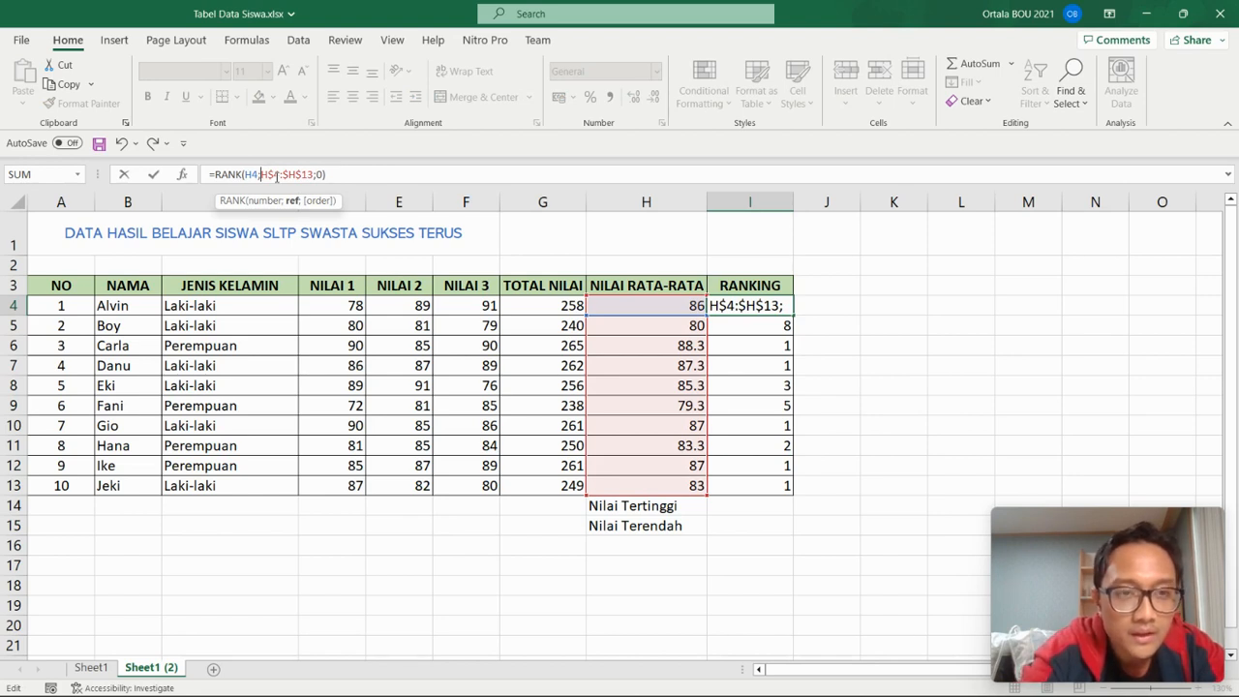
type("$")
key("Return")
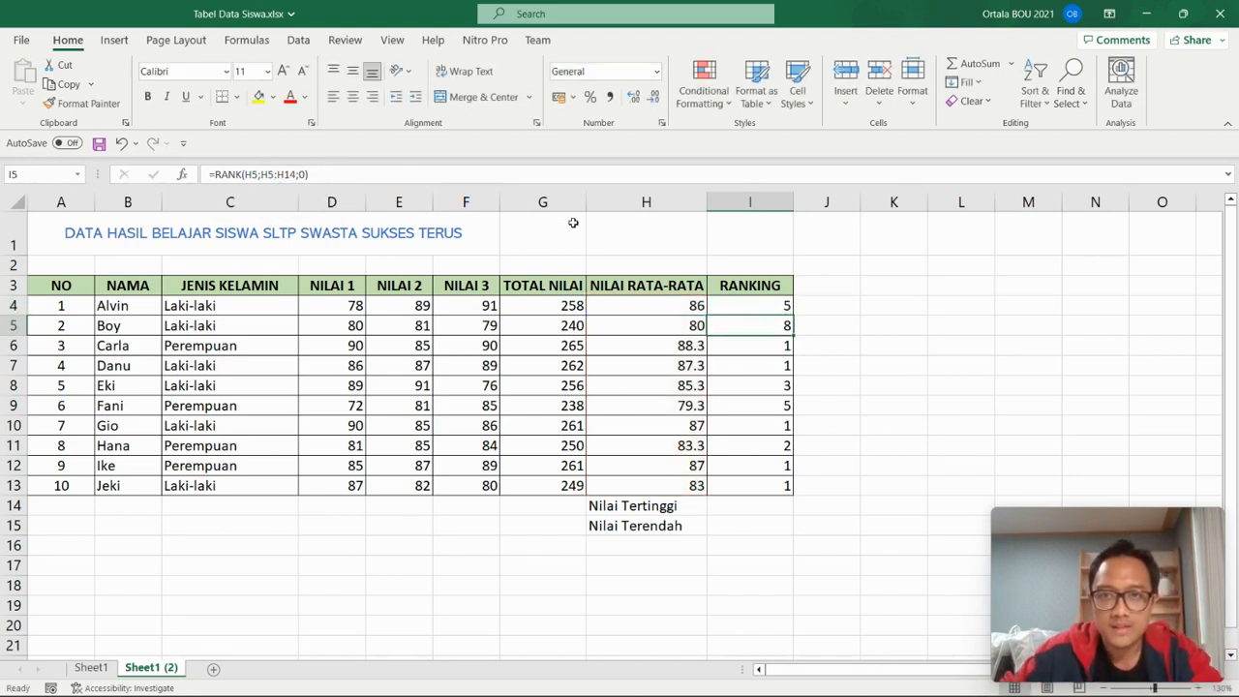
- Fill I4's RANK formula down to I13 and check the first-place ranking and the tied averages in rows 10 and 12
left_click(789, 305)
left_click_drag(793, 316, 796, 487)
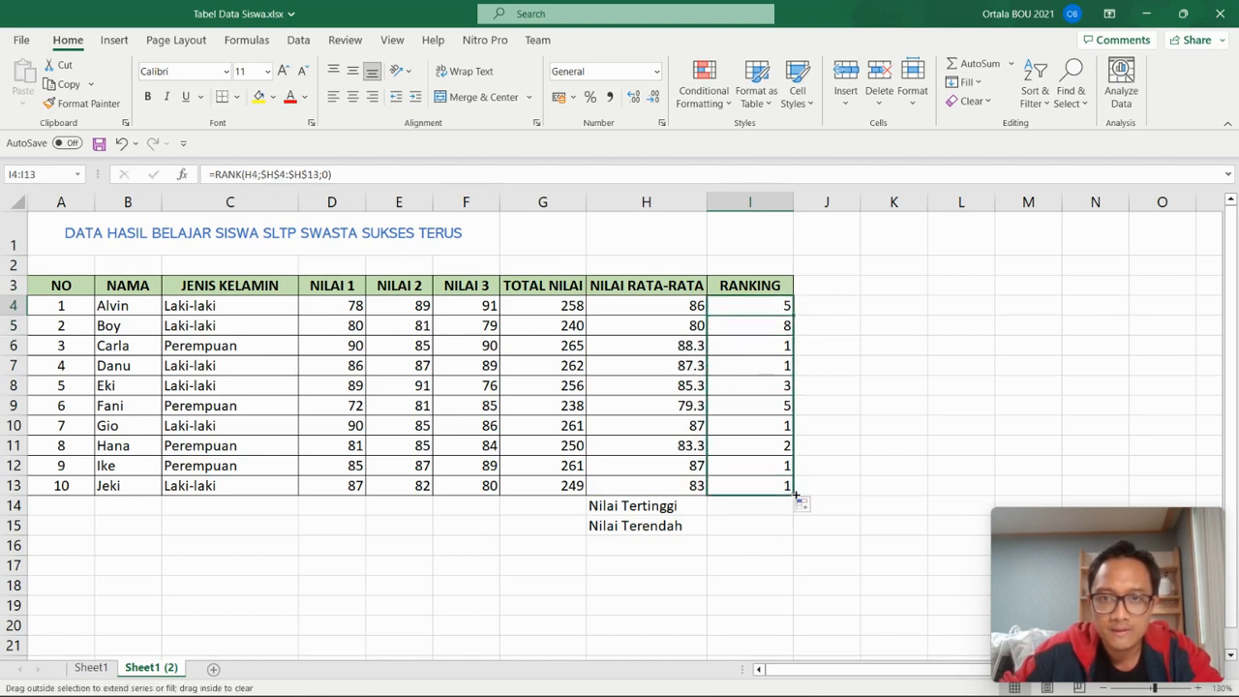
left_click(785, 345)
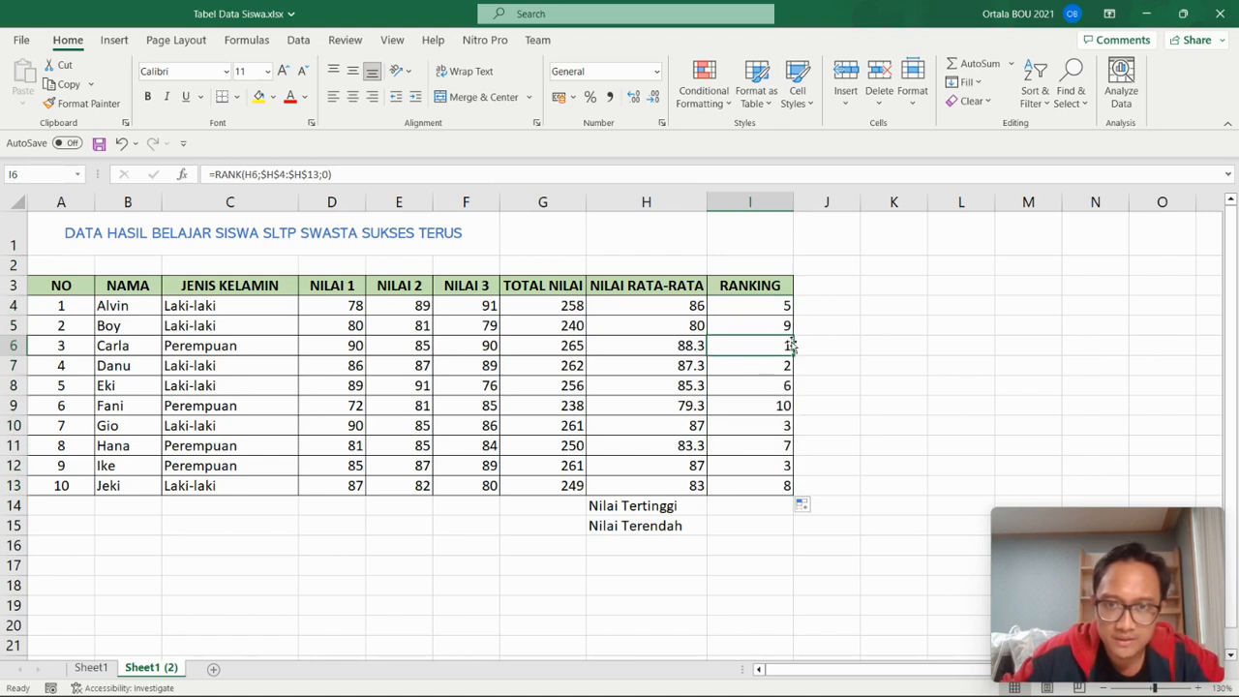
left_click(753, 426)
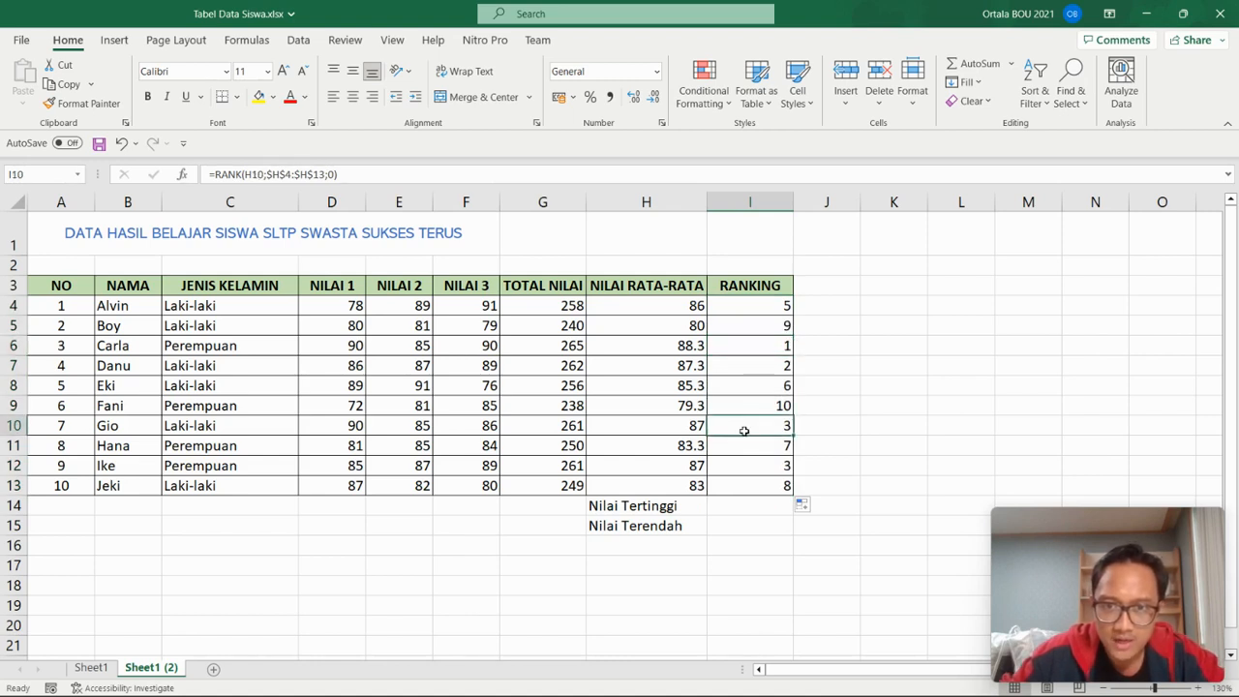
left_click(676, 432)
left_click(690, 468)
left_click(756, 466)
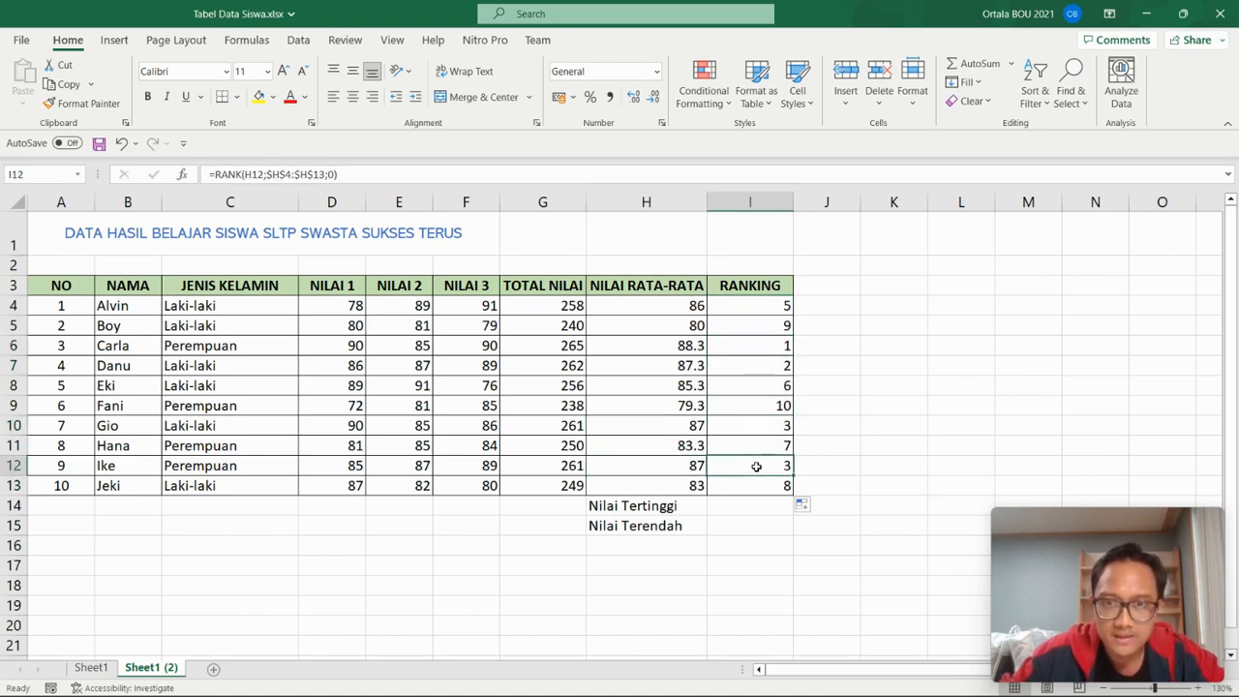
left_click(777, 350)
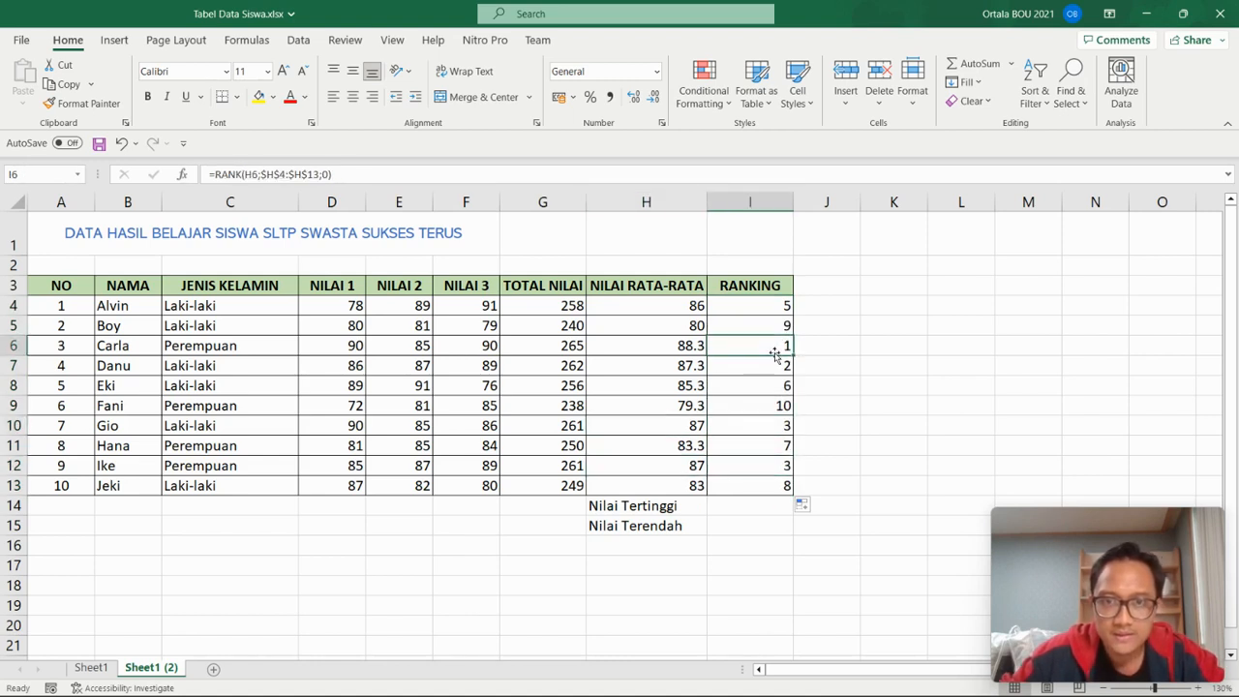
- Calculate the highest average in I14, beside Nilai Tertinggi, with =MAX(H4:H13)
left_click(744, 507)
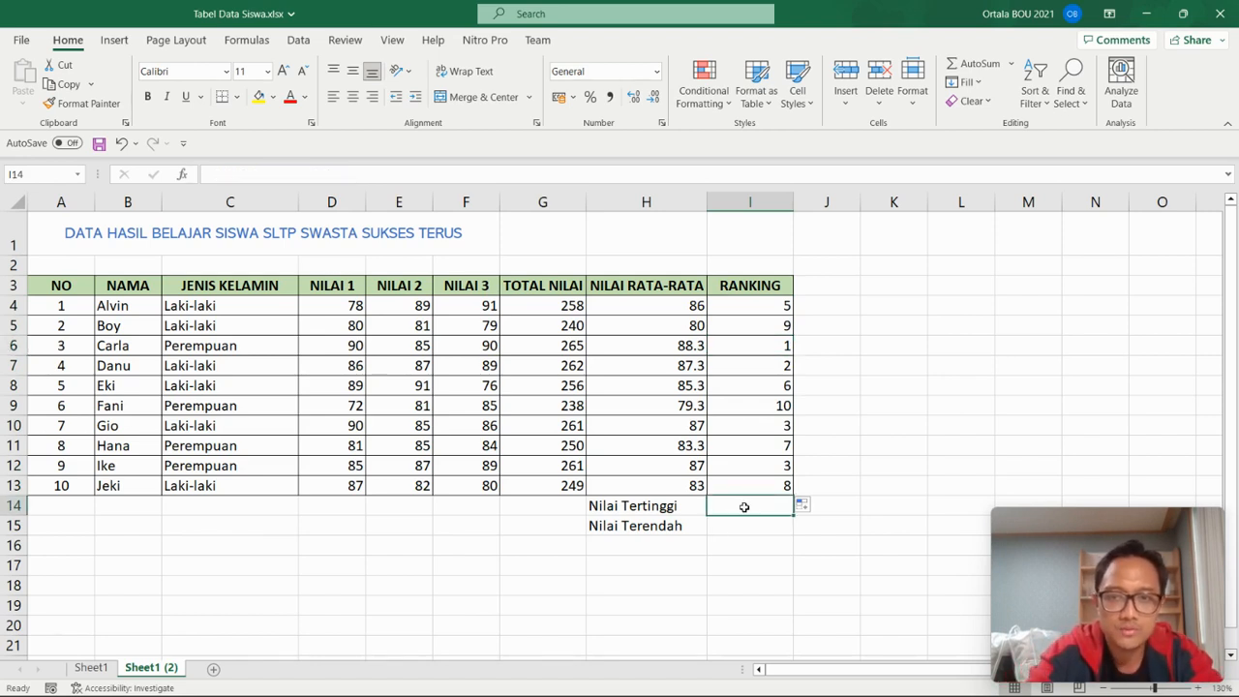
type("=max")
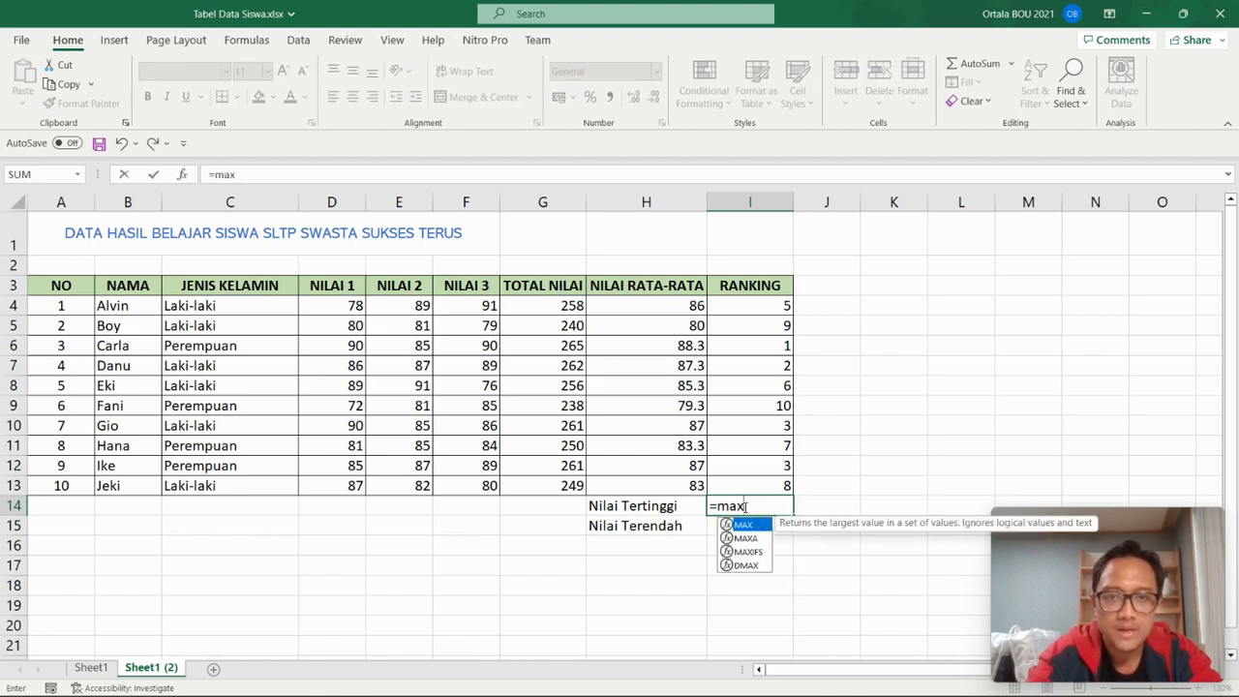
type("(")
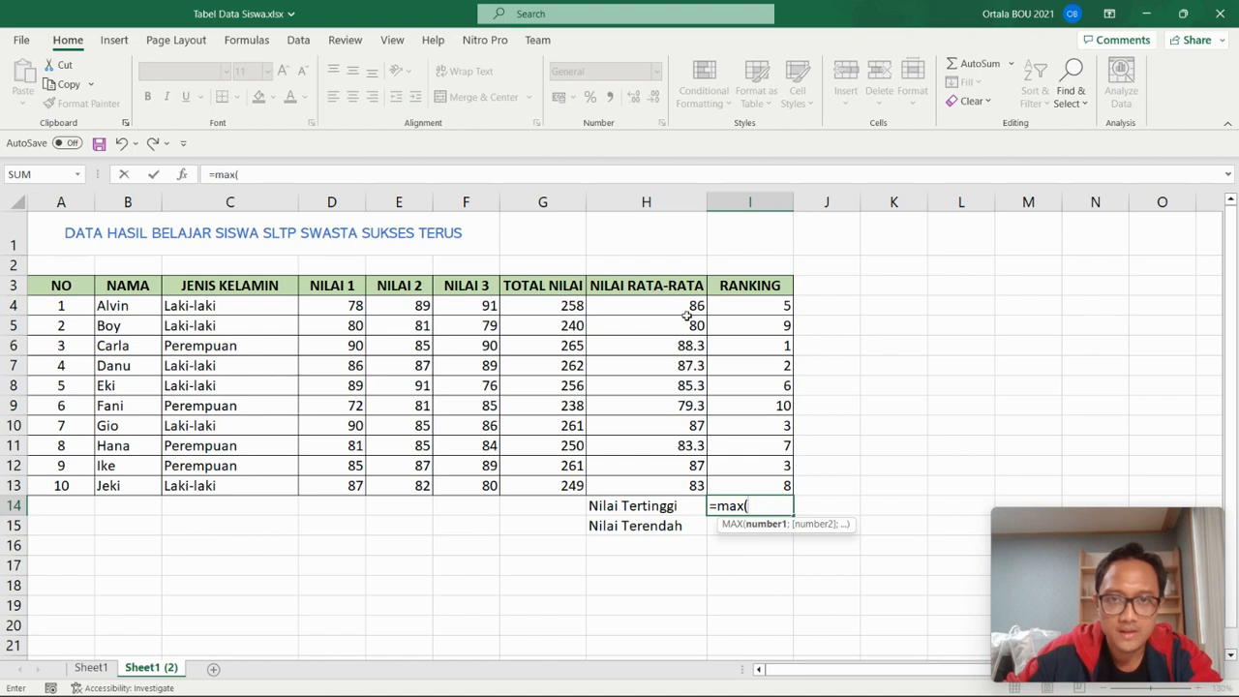
left_click_drag(687, 305, 689, 484)
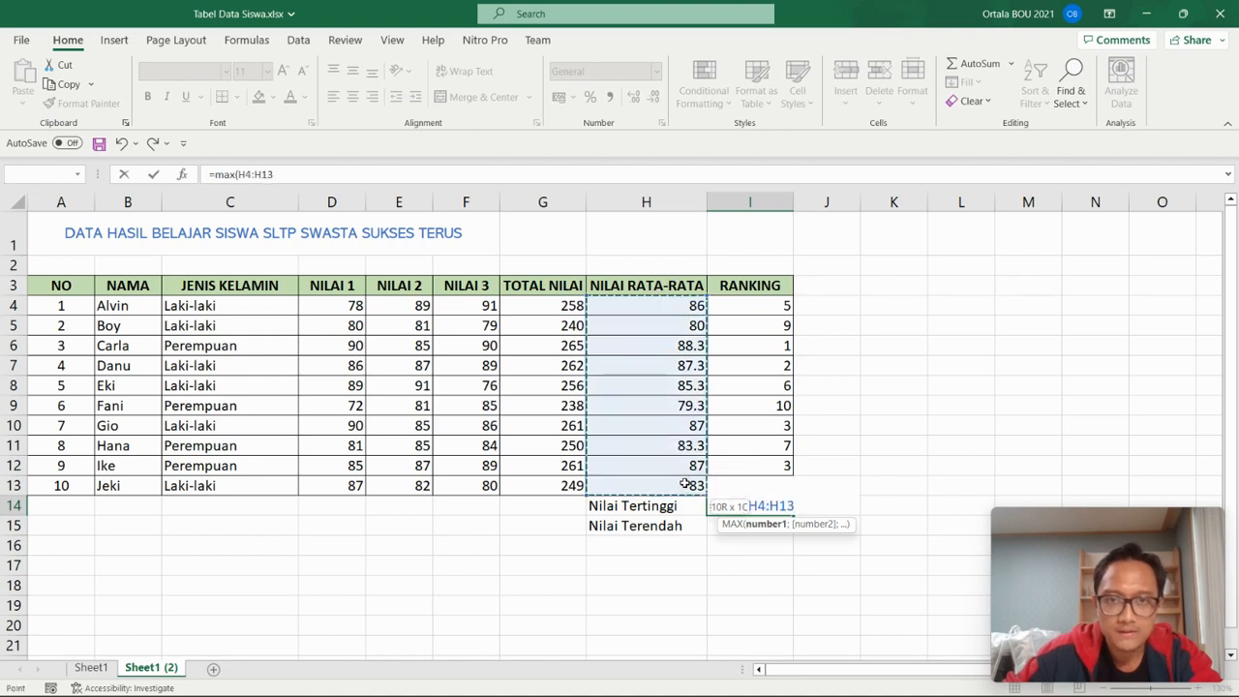
type(")")
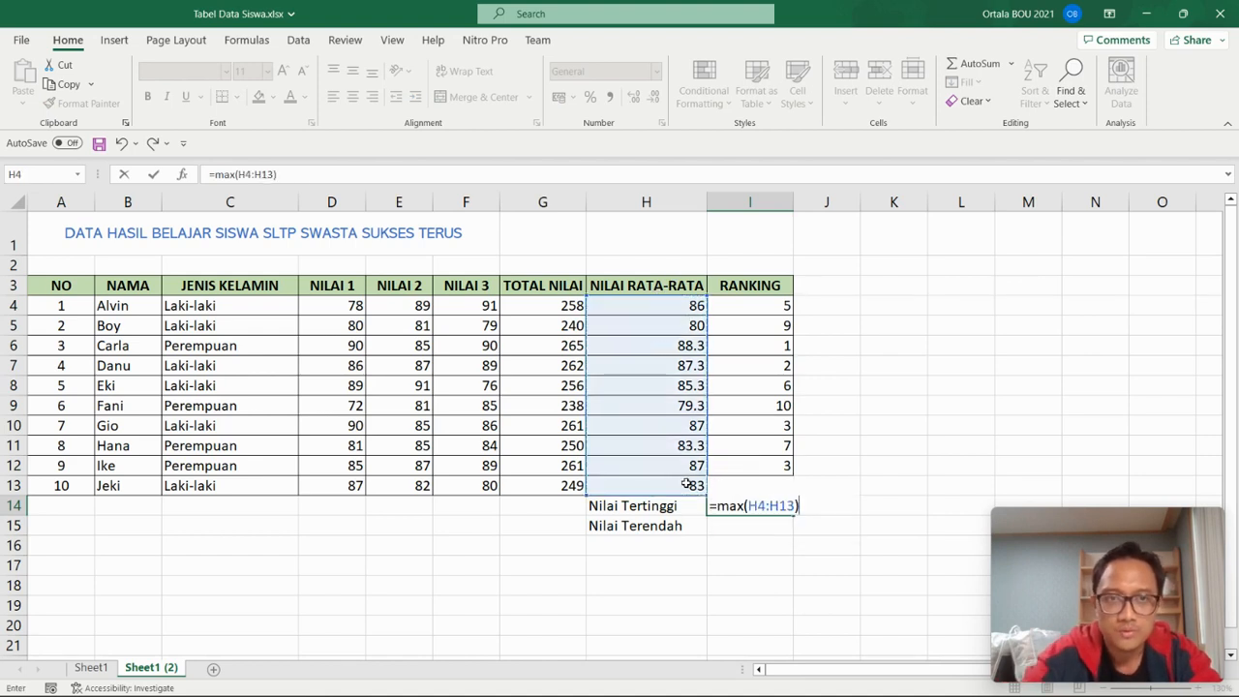
key("Return")
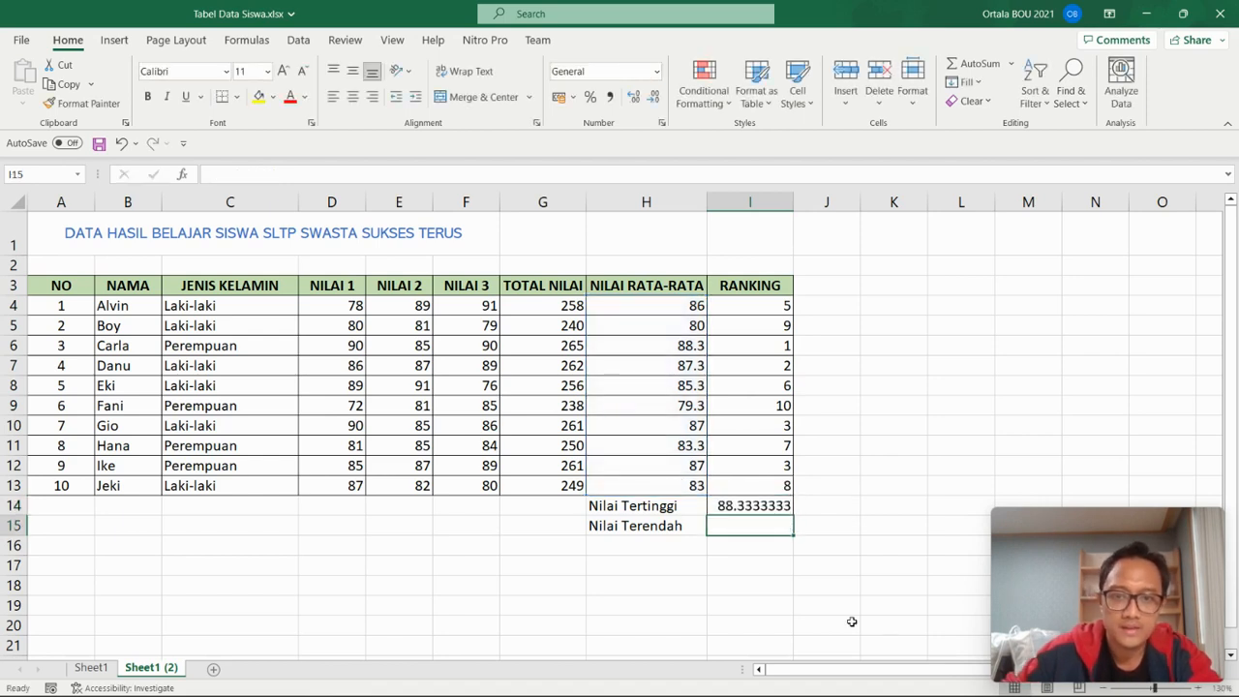
- Calculate the lowest average in I15, beside Nilai Terendah, with =MIN(H4:H13)
type("=min(")
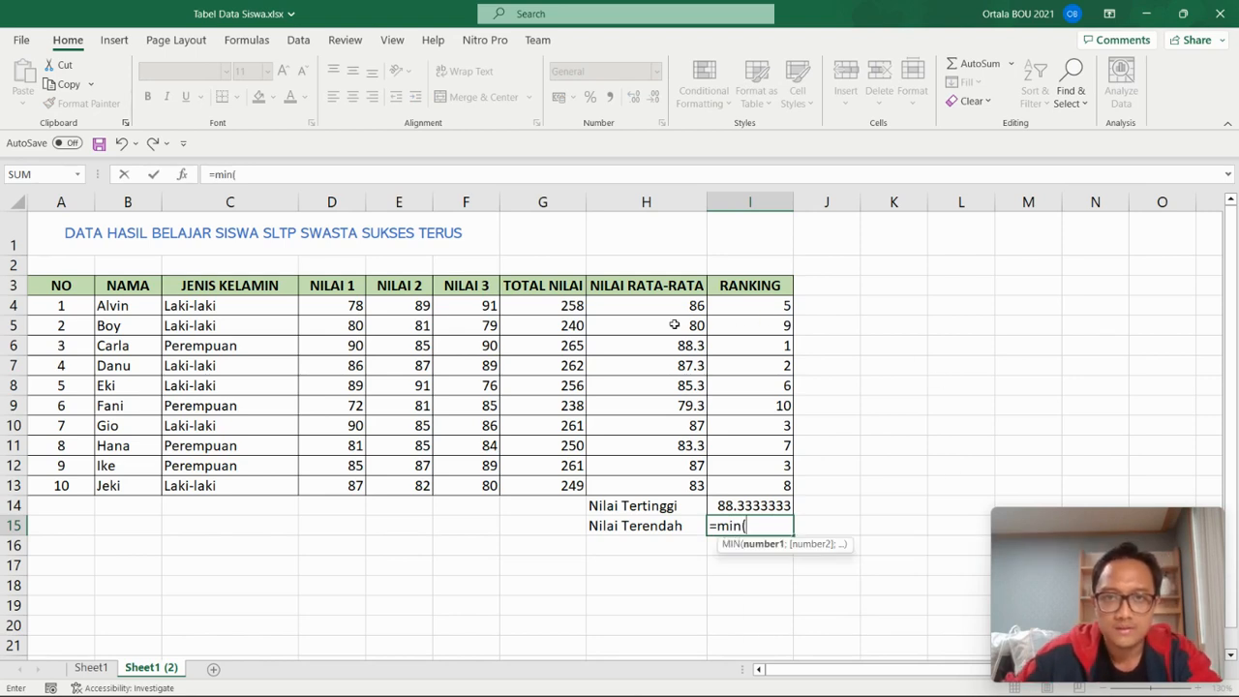
left_click_drag(664, 304, 663, 481)
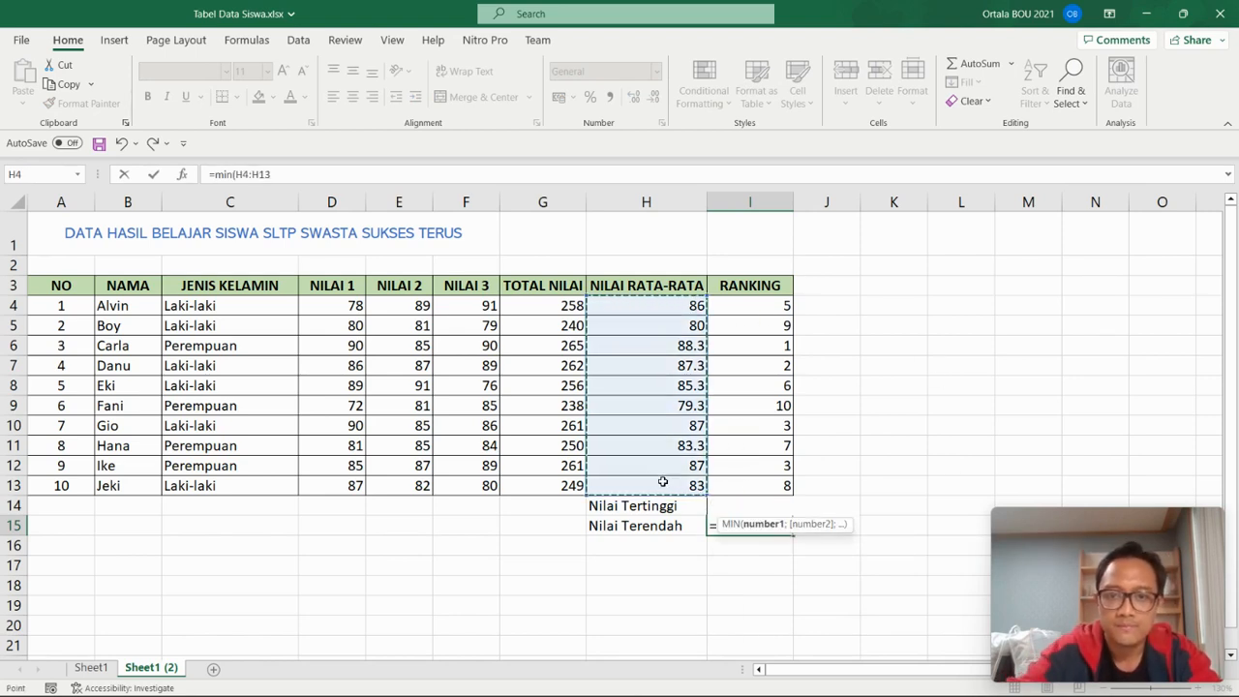
type(")")
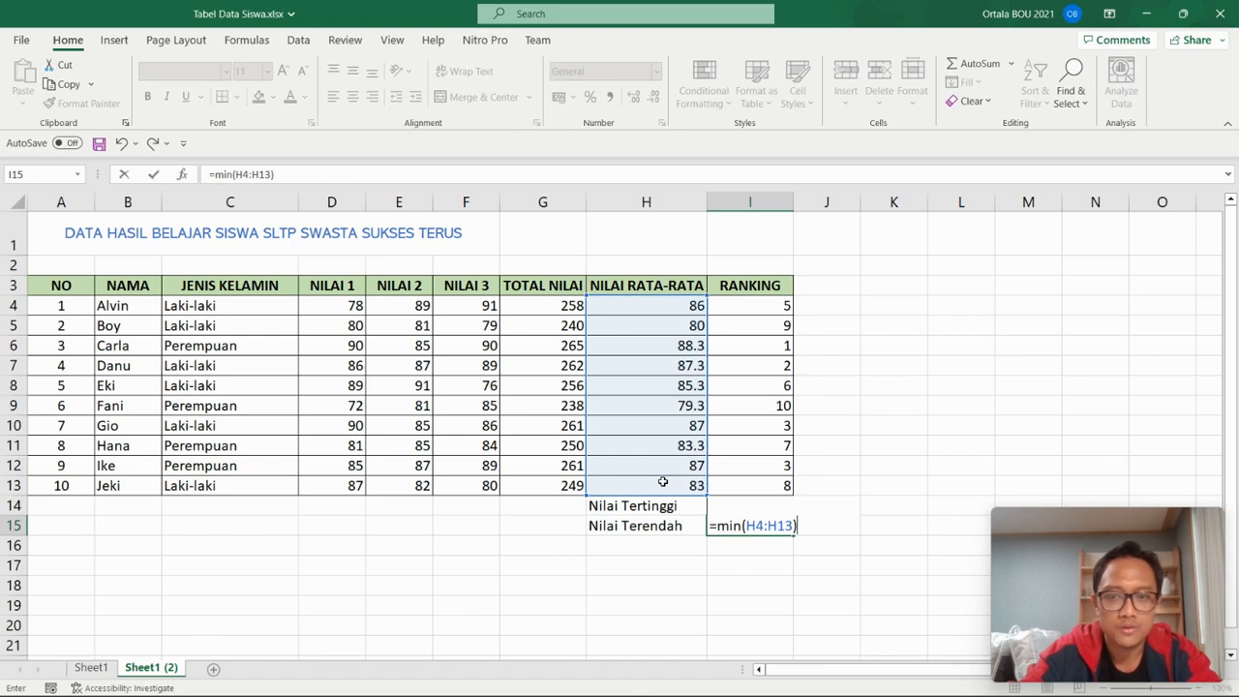
key("Return")
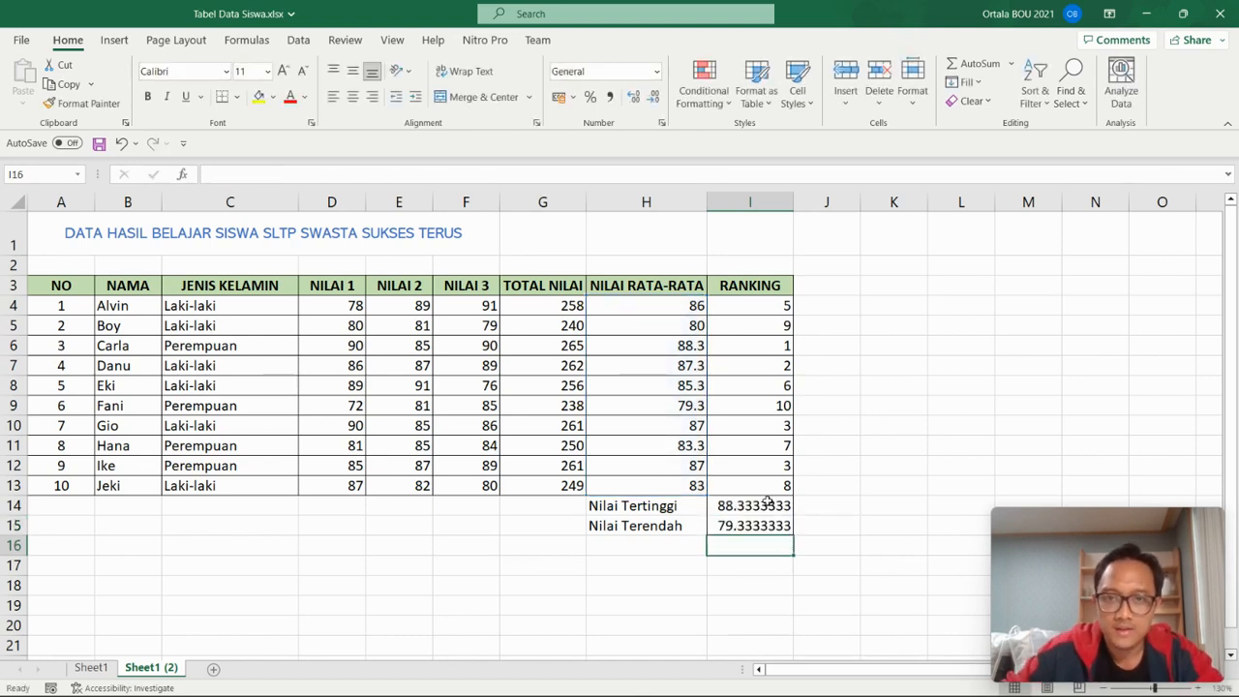
- Reduce the highest and lowest values in I14:I15 to one decimal place
left_click_drag(768, 503, 763, 525)
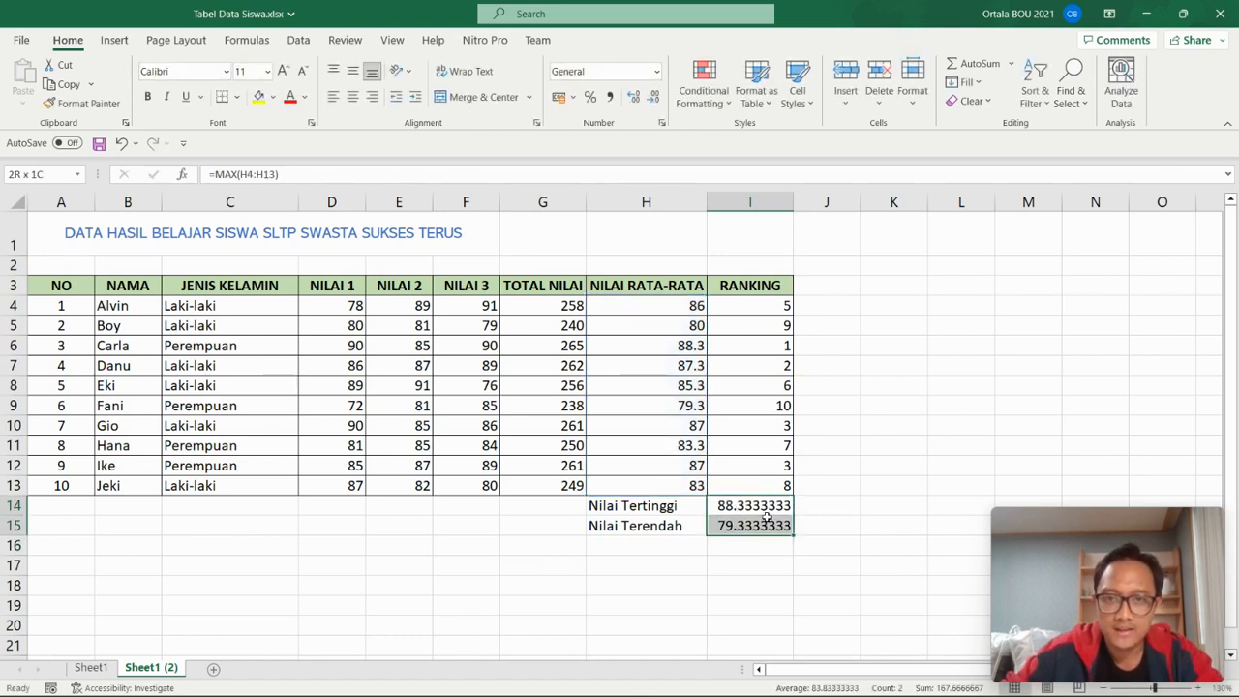
left_click(655, 98)
left_click(654, 98)
left_click(654, 98)
left_click(654, 98)
left_click(654, 98)
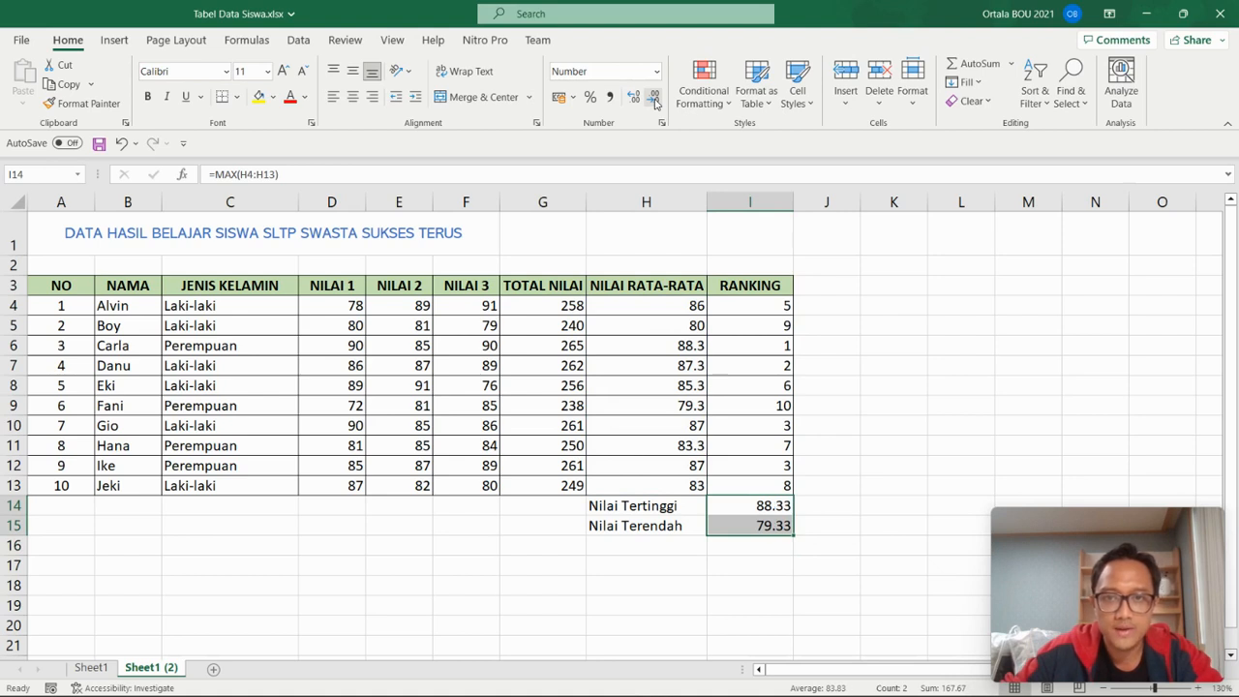
left_click(654, 98)
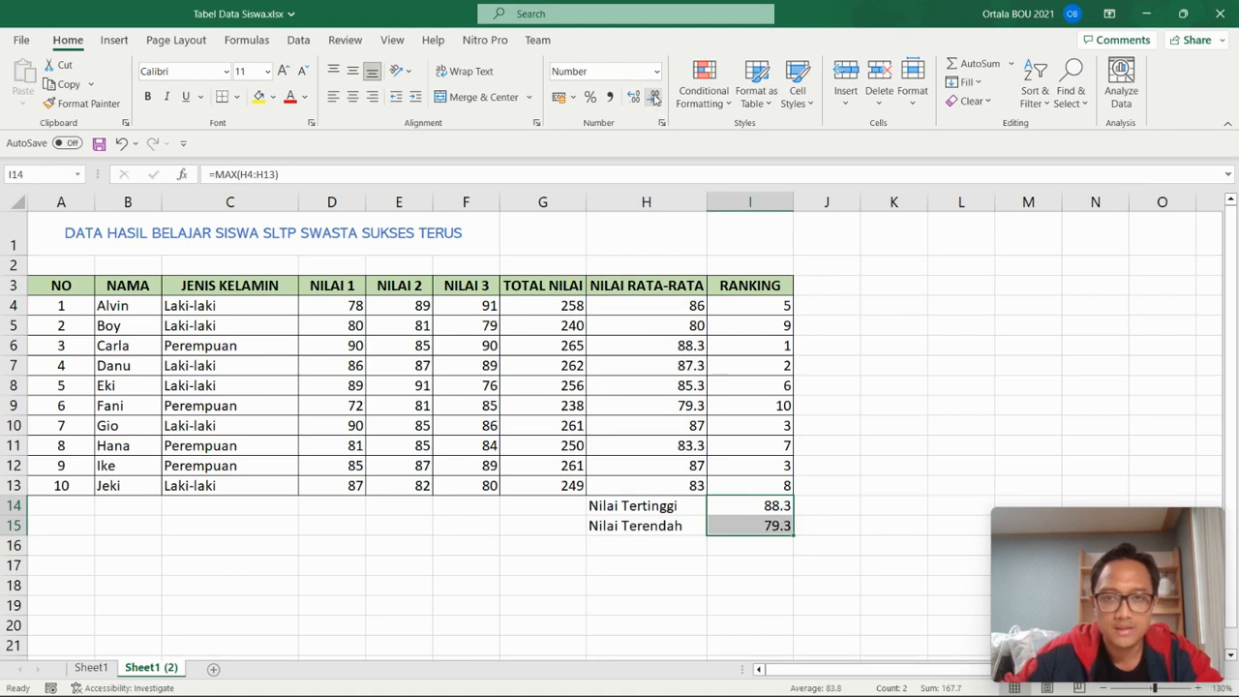
left_click(890, 462)
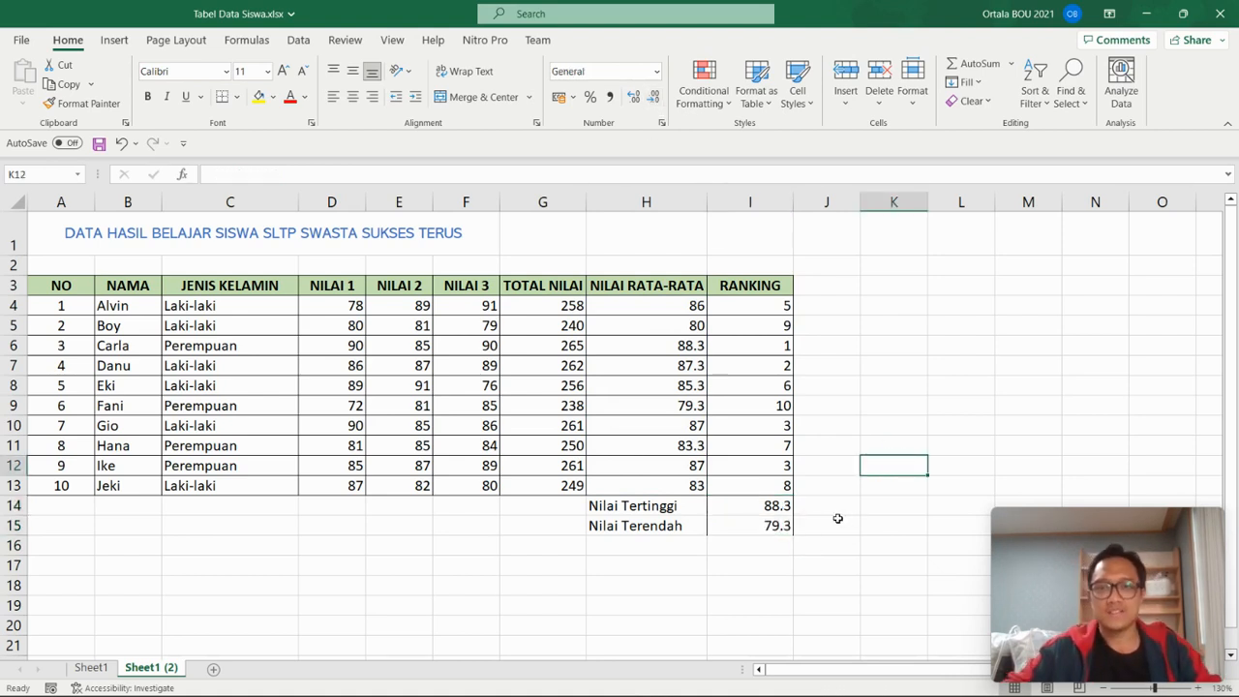
- Switch to the Ceklist Pembelajaran.xlsx workbook and review the MISI #2 check points in C4:C13
left_click(764, 344)
left_click(891, 565)
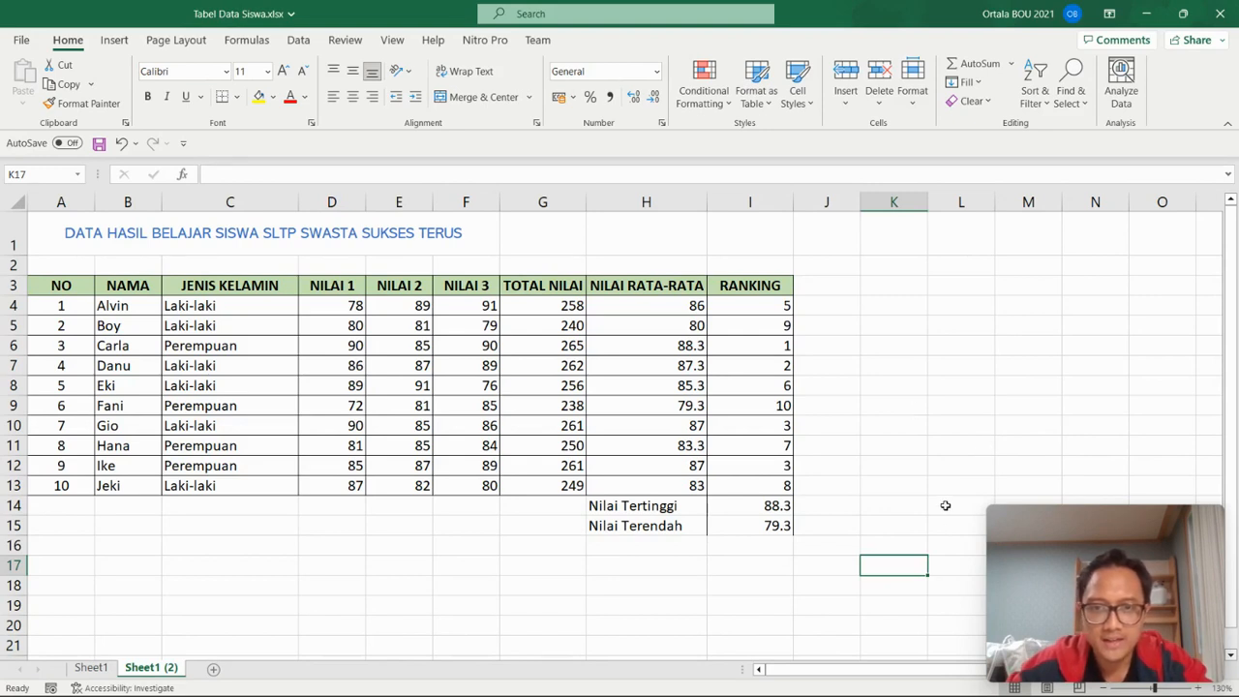
left_click(934, 401)
key("alt+Tab")
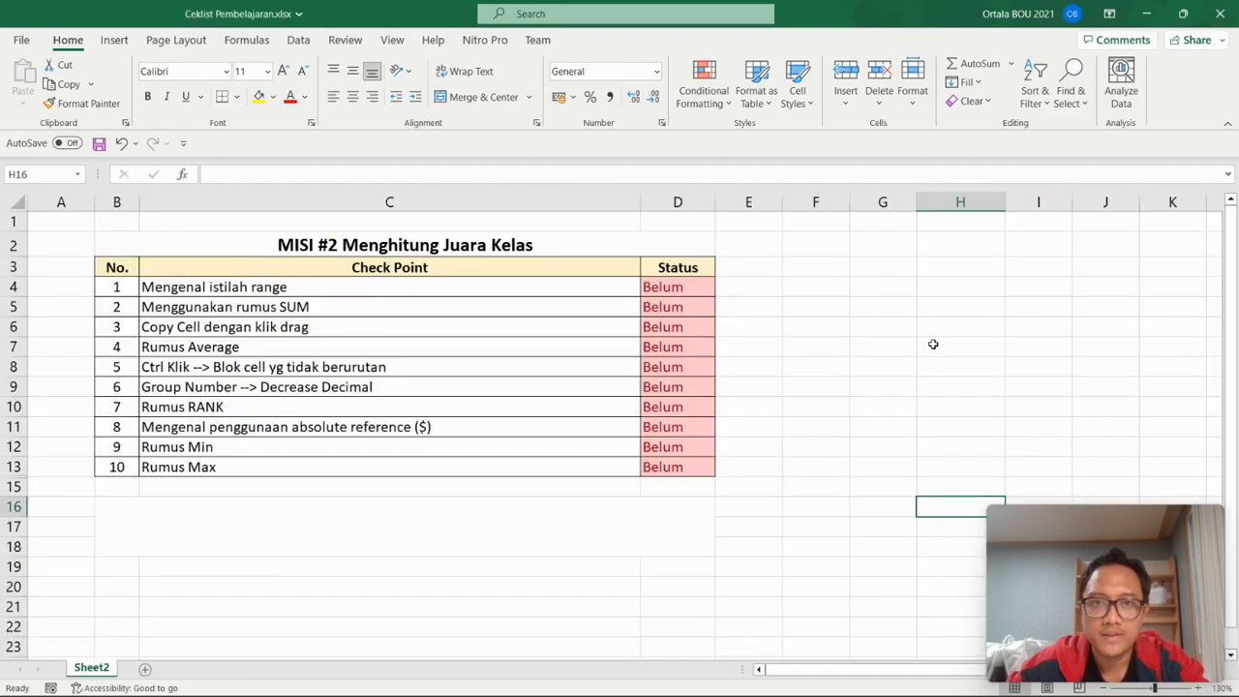
left_click(933, 344)
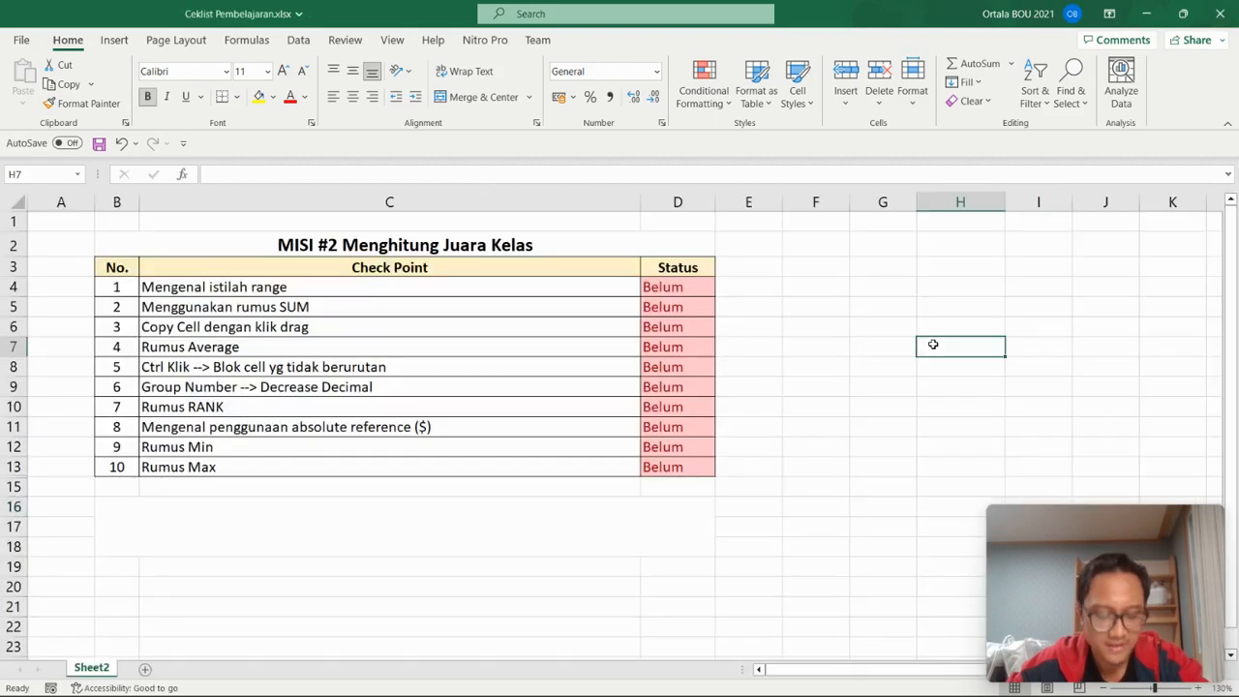
left_click_drag(512, 287, 520, 467)
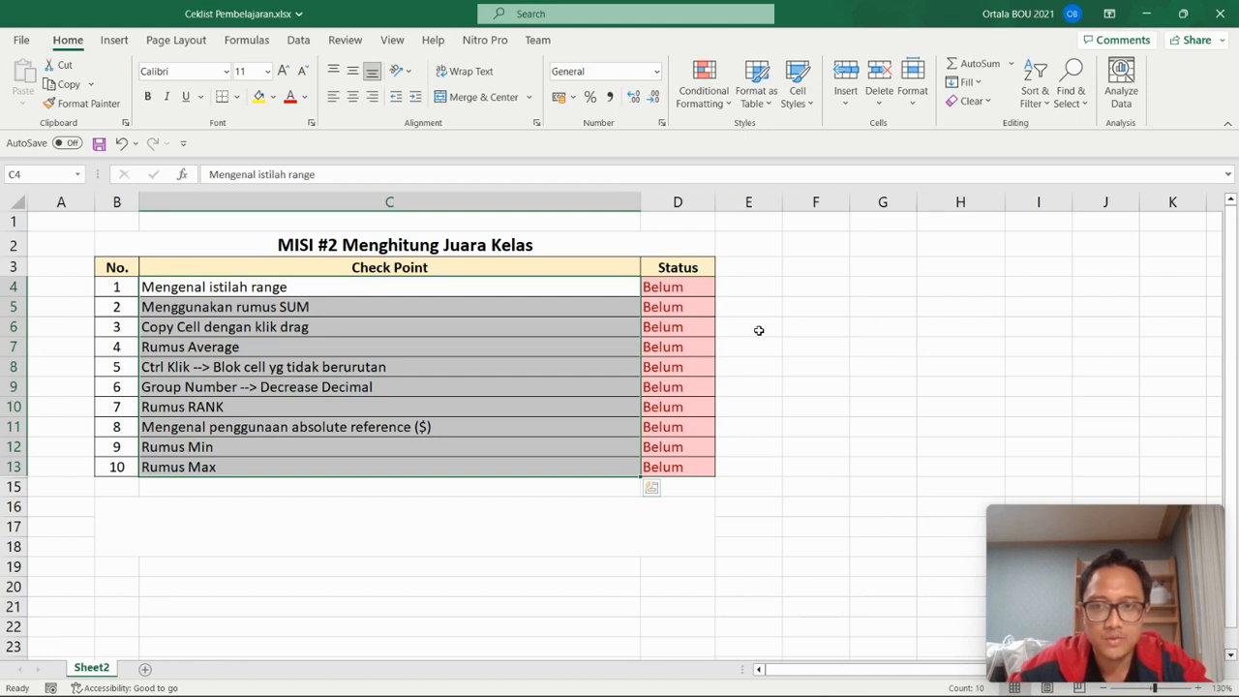
left_click(827, 343)
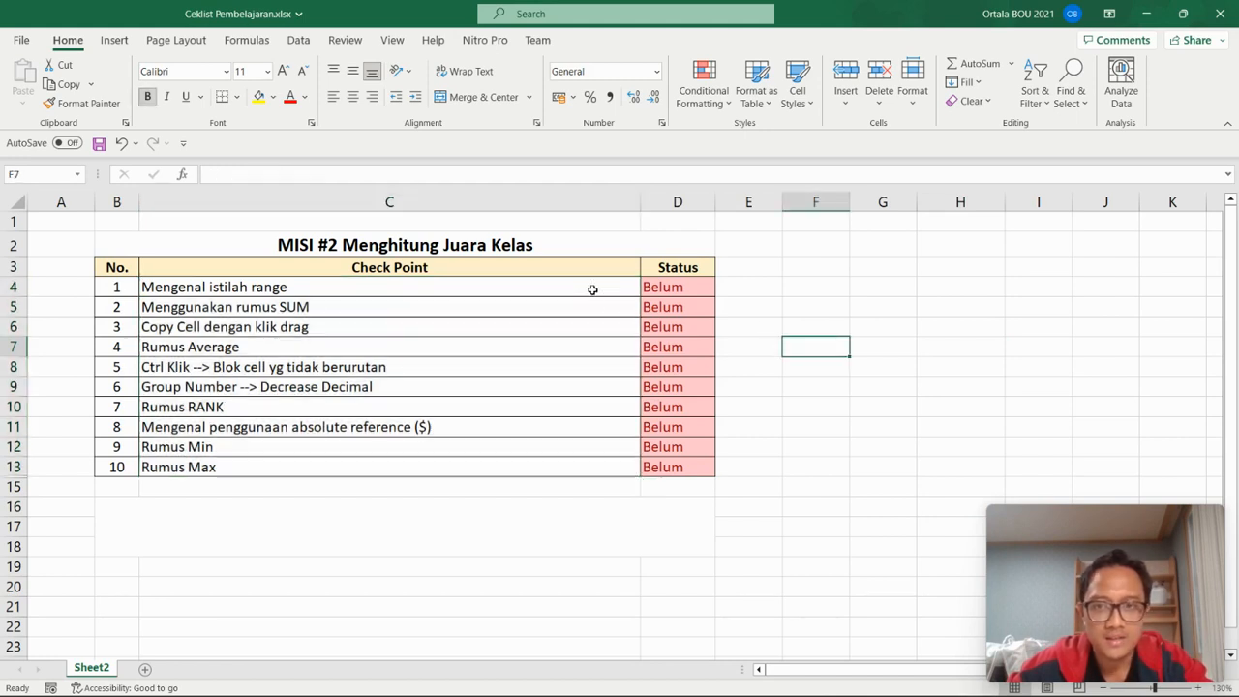
left_click(744, 299)
left_click(587, 280)
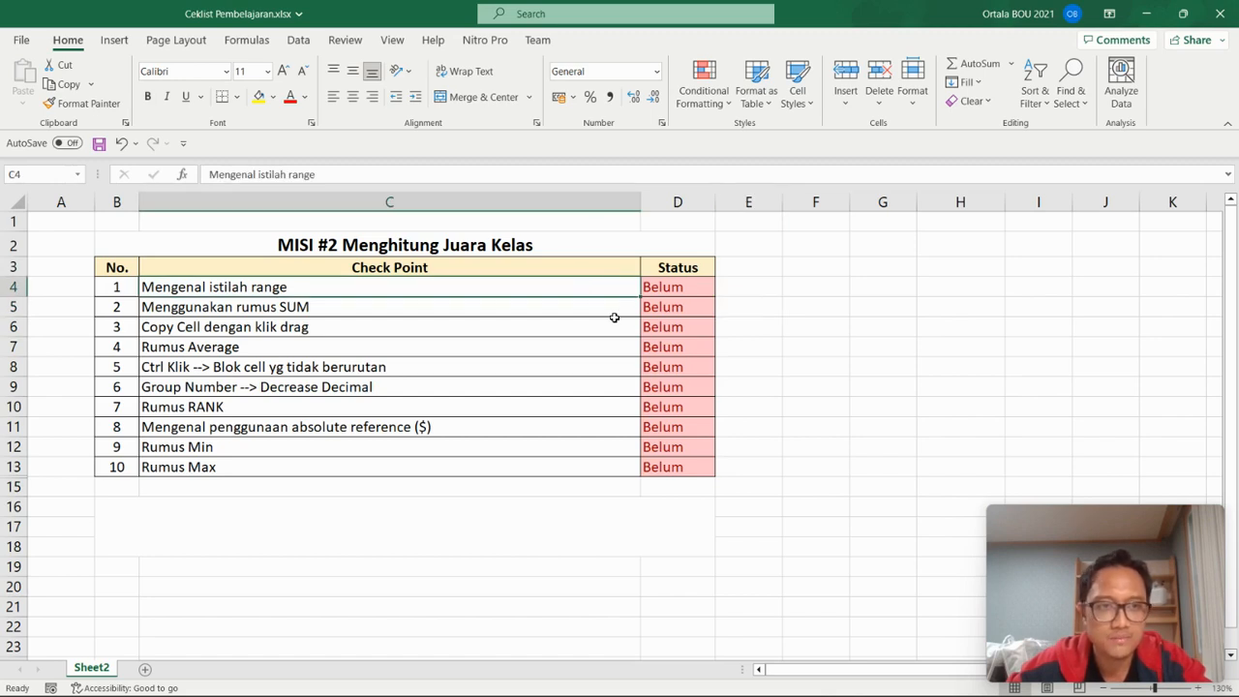
- Set the status of check points 1 to 3 (range term, SUM formula, copying cells by dragging) to Selesai
left_click(694, 288)
left_click(722, 289)
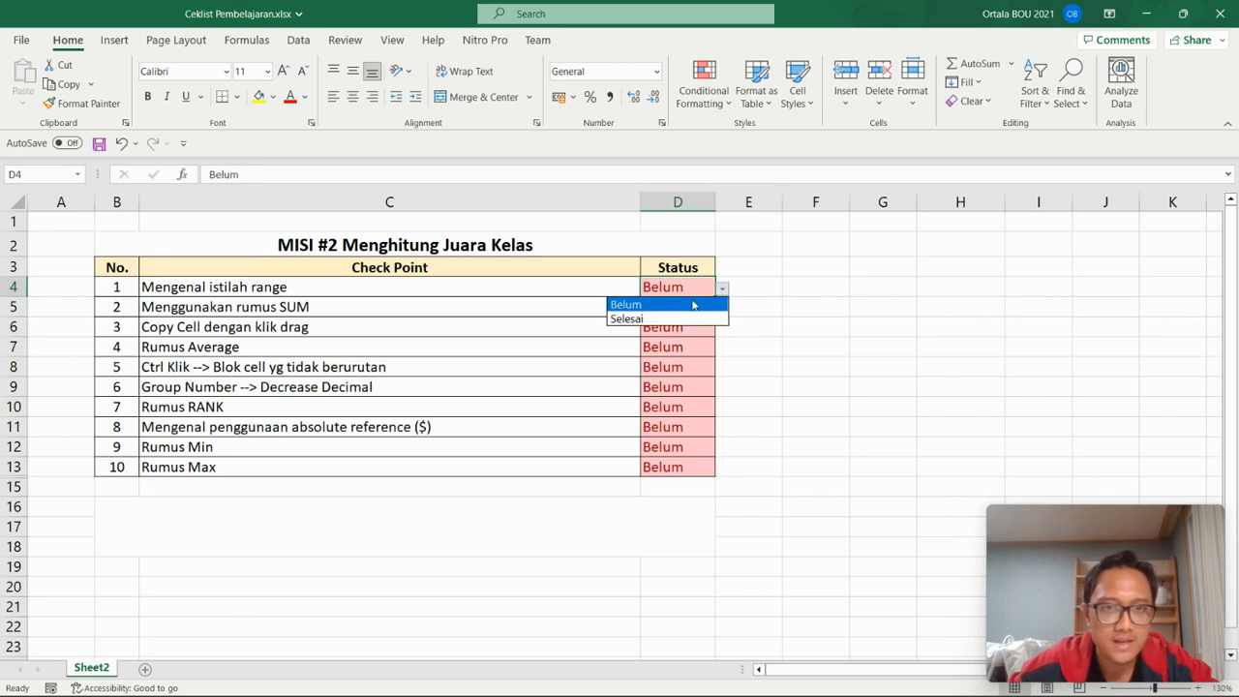
left_click(687, 320)
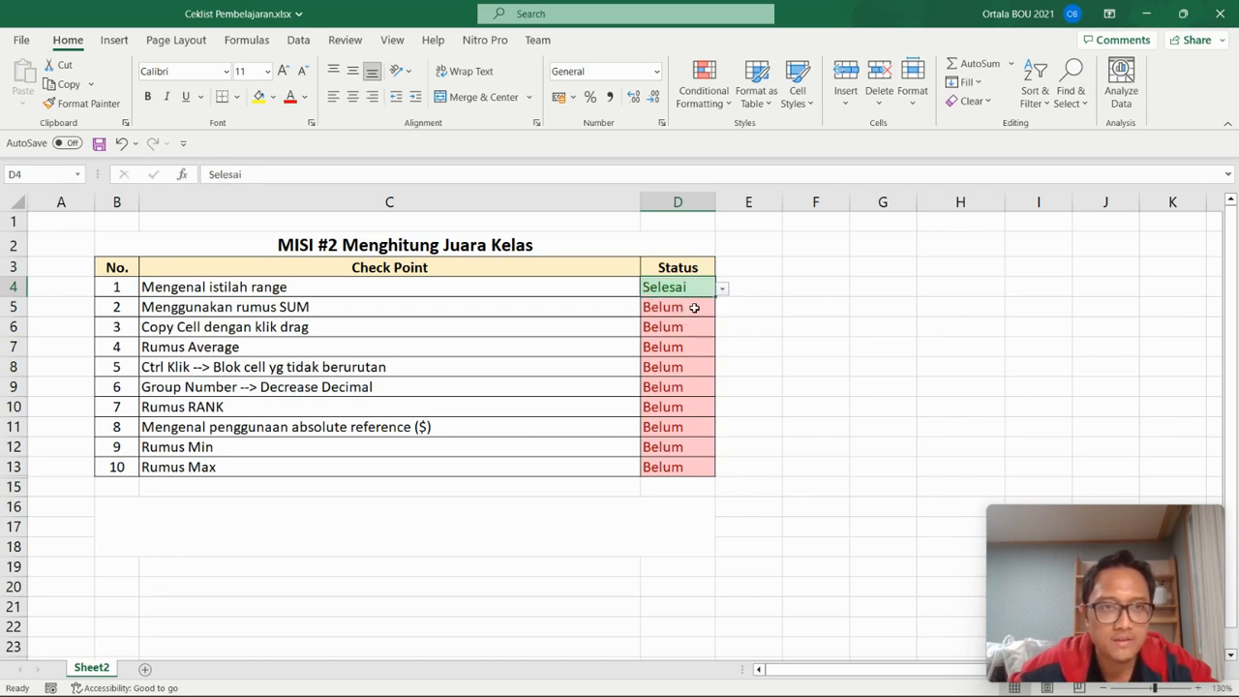
left_click(699, 310)
left_click(722, 309)
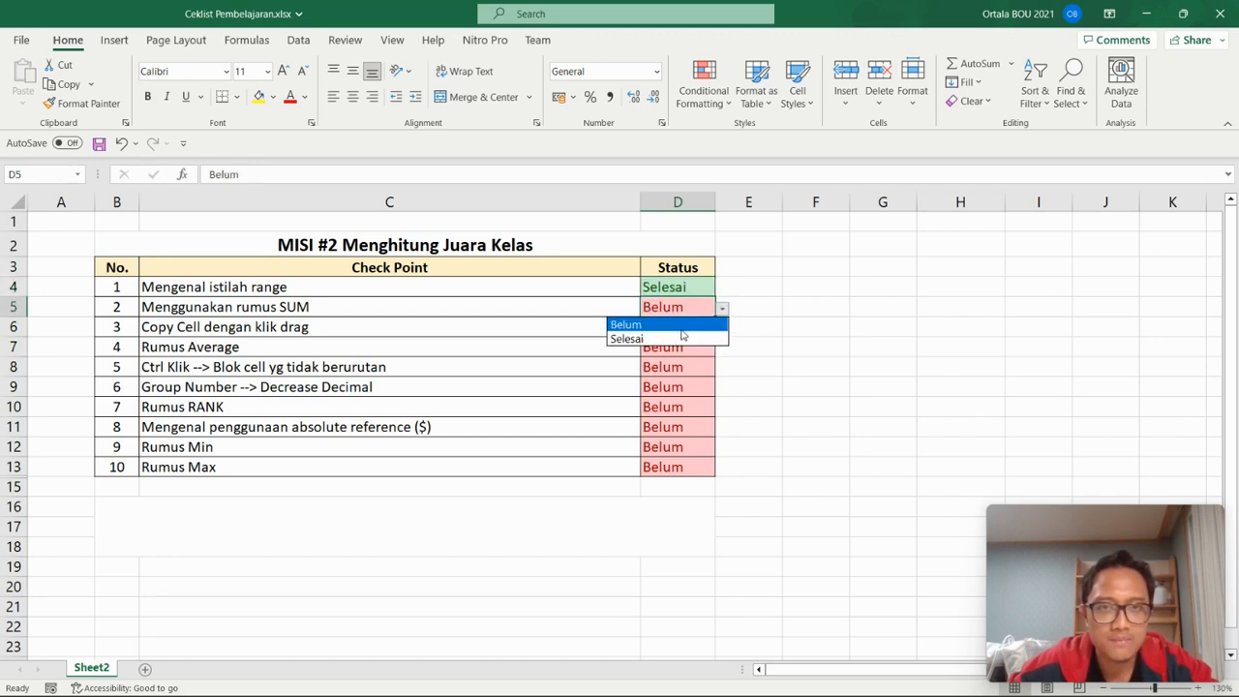
left_click(679, 338)
left_click(695, 329)
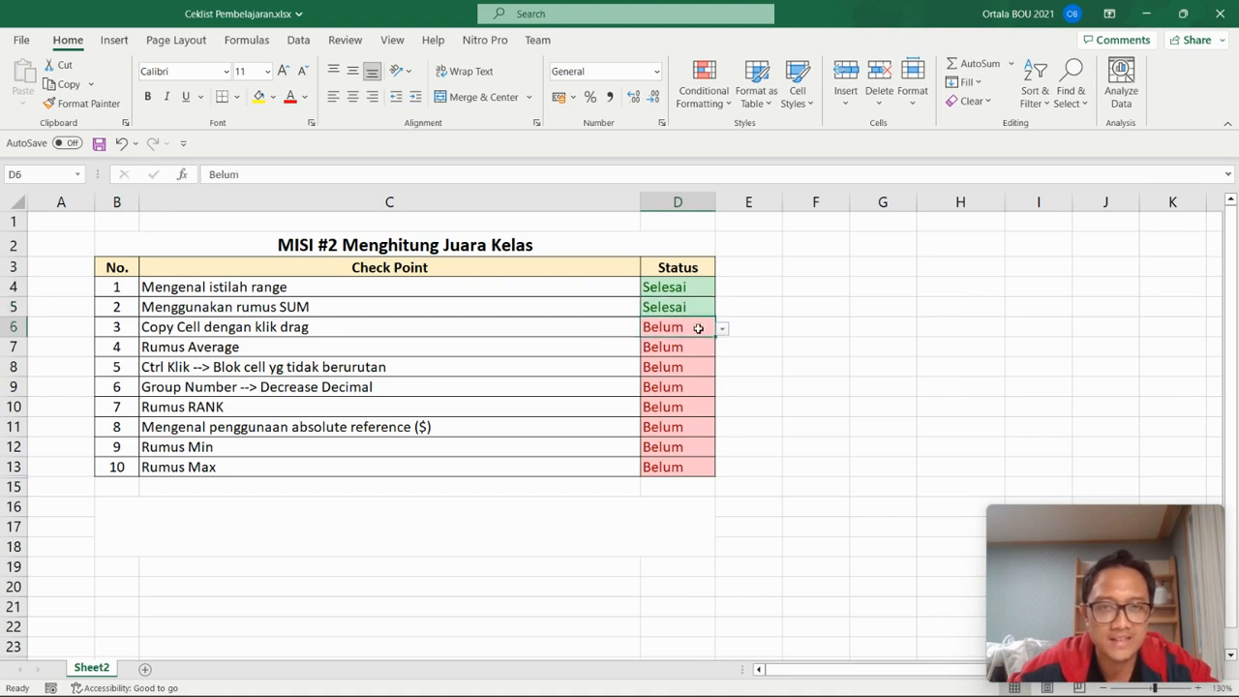
left_click(722, 329)
left_click(688, 359)
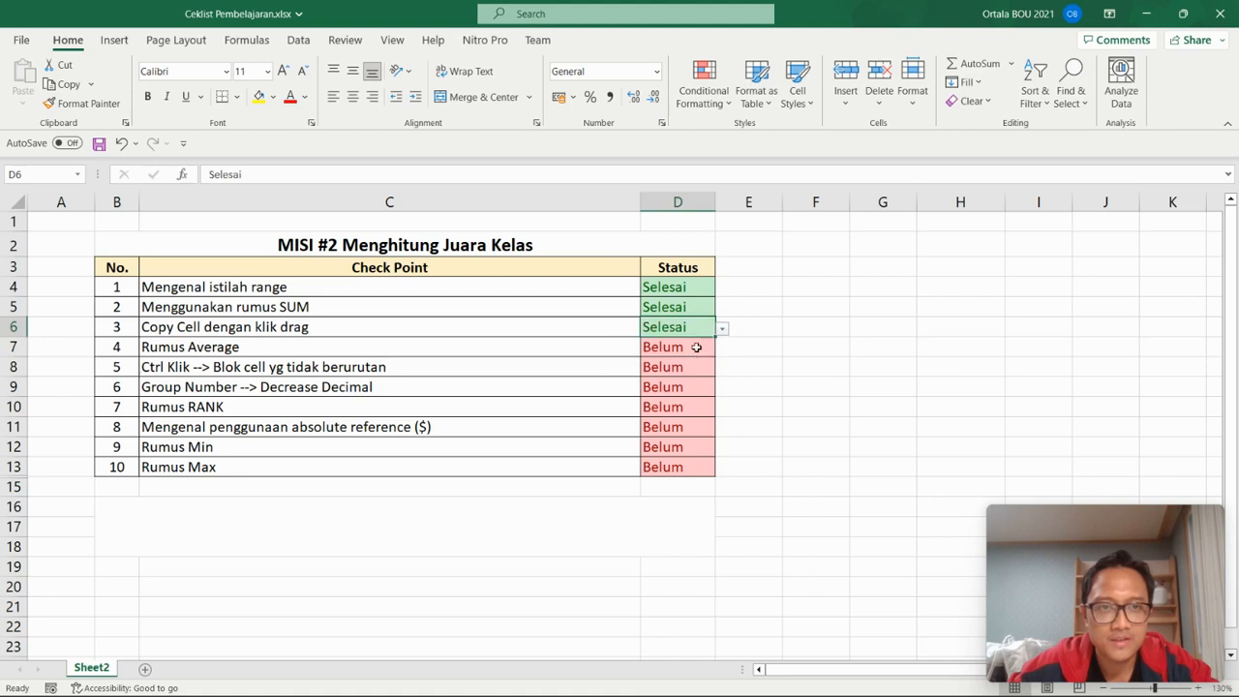
- Set the status of check points 4 and 5 (Rumus Average and Ctrl Klik) to Selesai
left_click(697, 348)
left_click(722, 349)
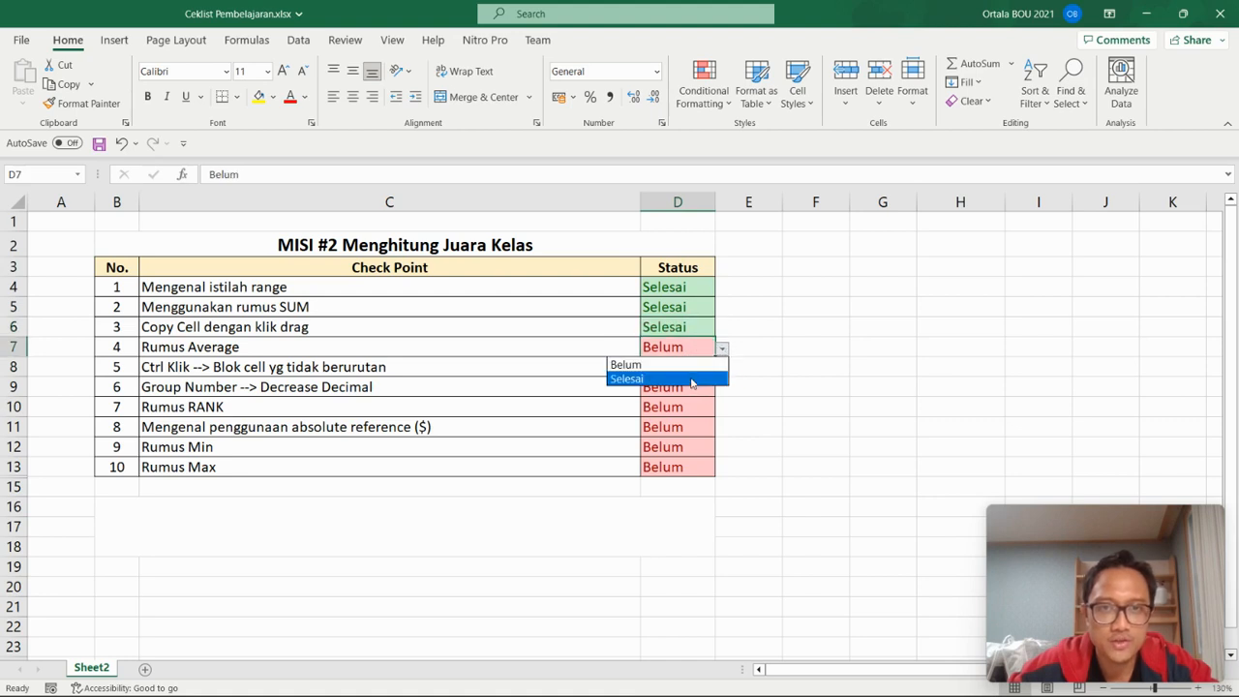
left_click(695, 379)
left_click(683, 370)
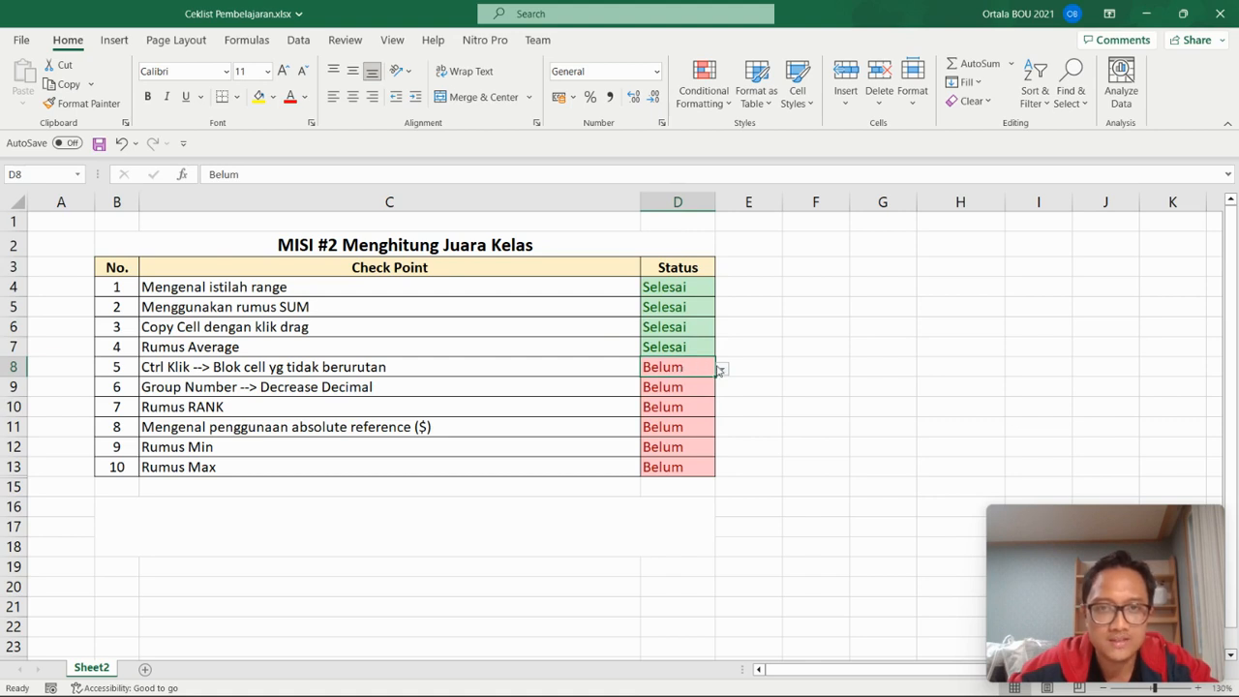
left_click(722, 368)
left_click(692, 398)
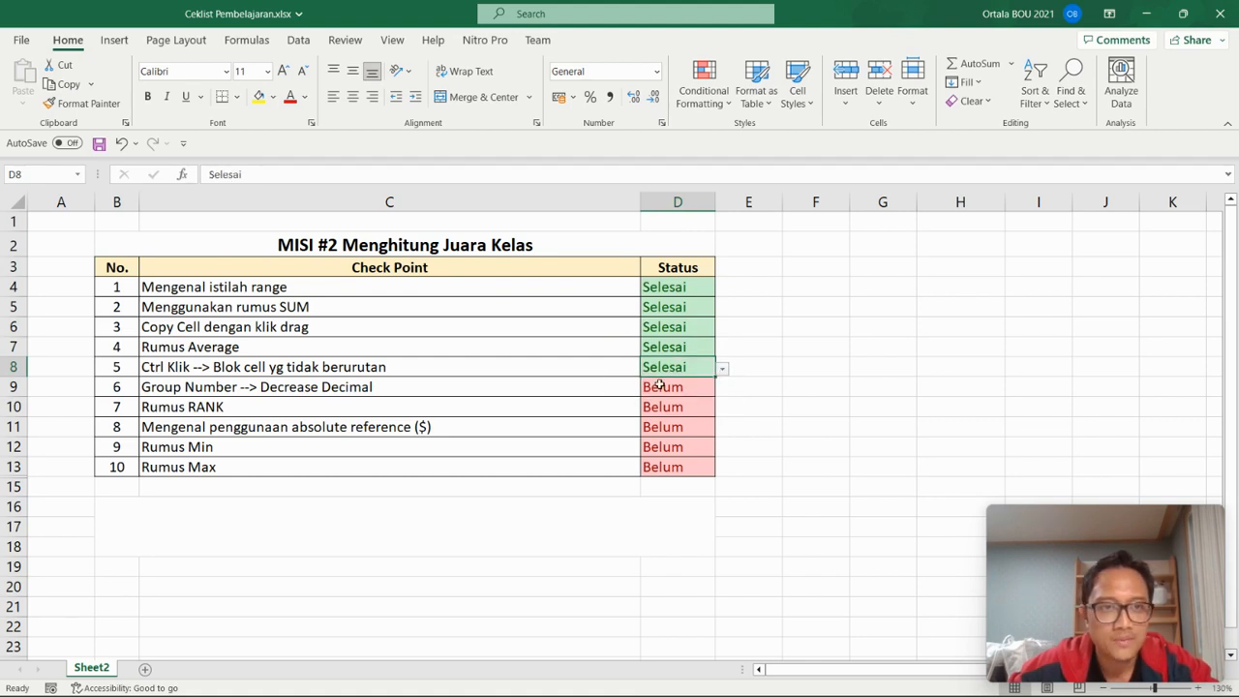
- Set the status of check point 6 (Group Number, Decrease Decimal) to Selesai
left_click(550, 391)
left_click(702, 391)
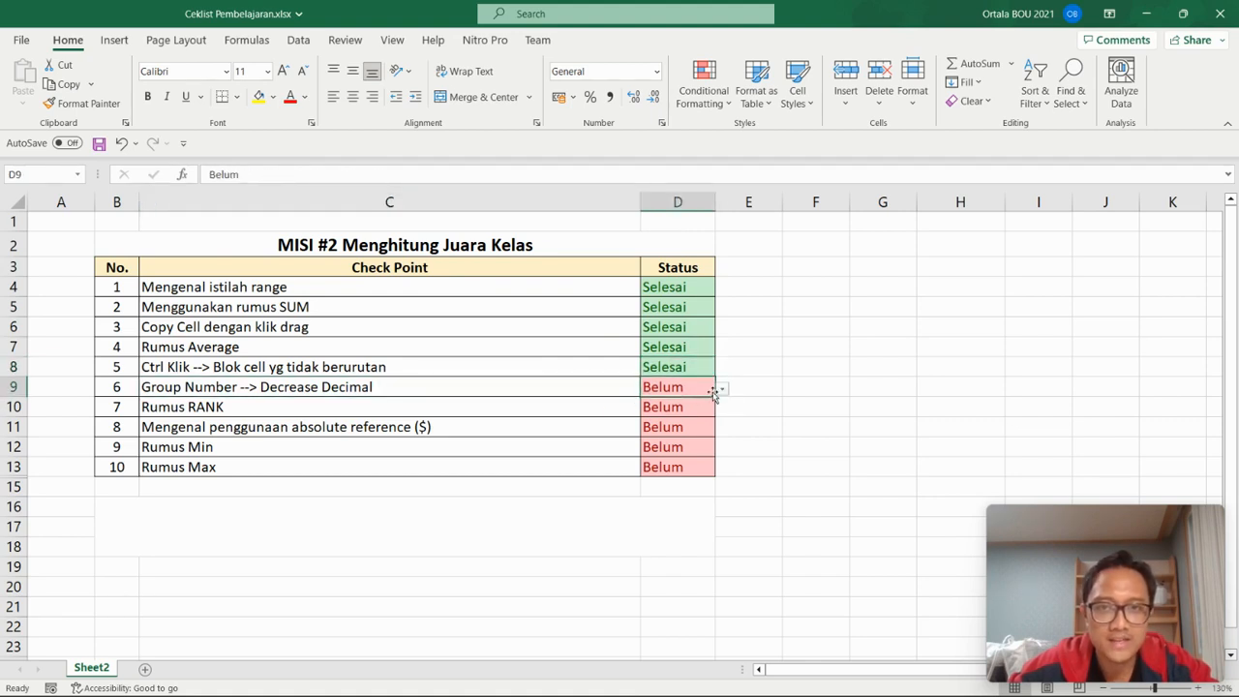
left_click(723, 388)
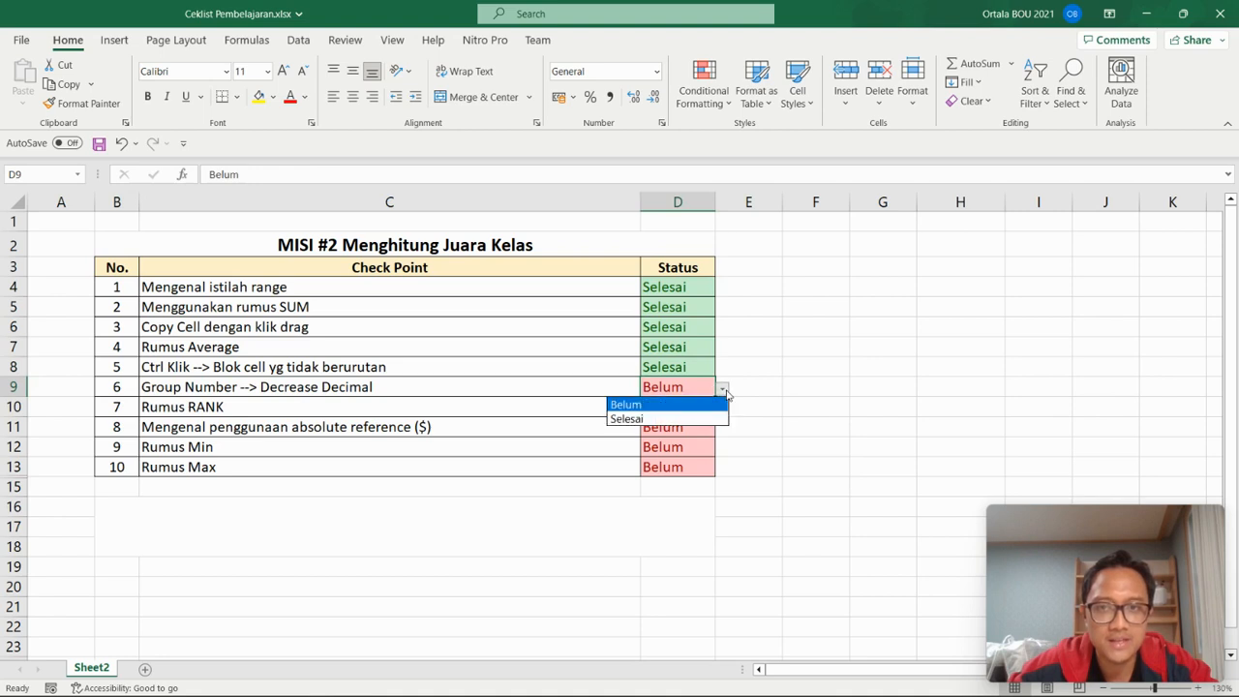
left_click(677, 418)
- Set the status of check points 7 and 8 (Rumus RANK and absolute reference) to Selesai
left_click(687, 411)
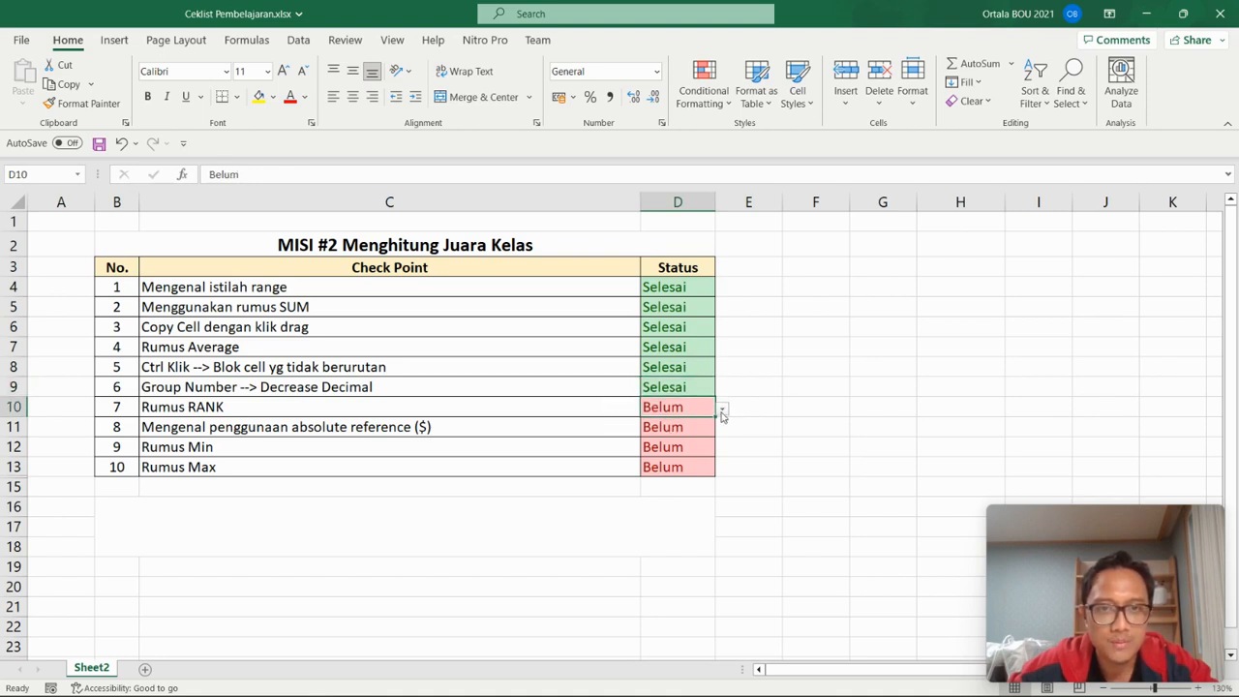
left_click(722, 408)
left_click(684, 437)
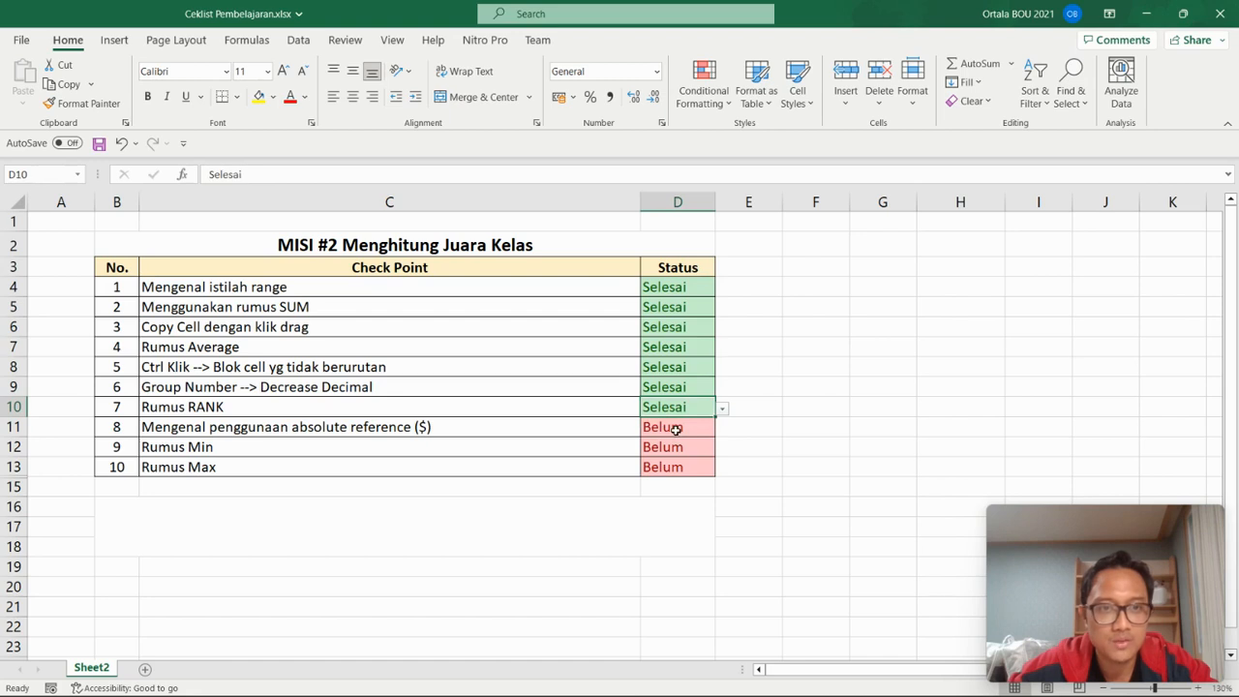
left_click(676, 429)
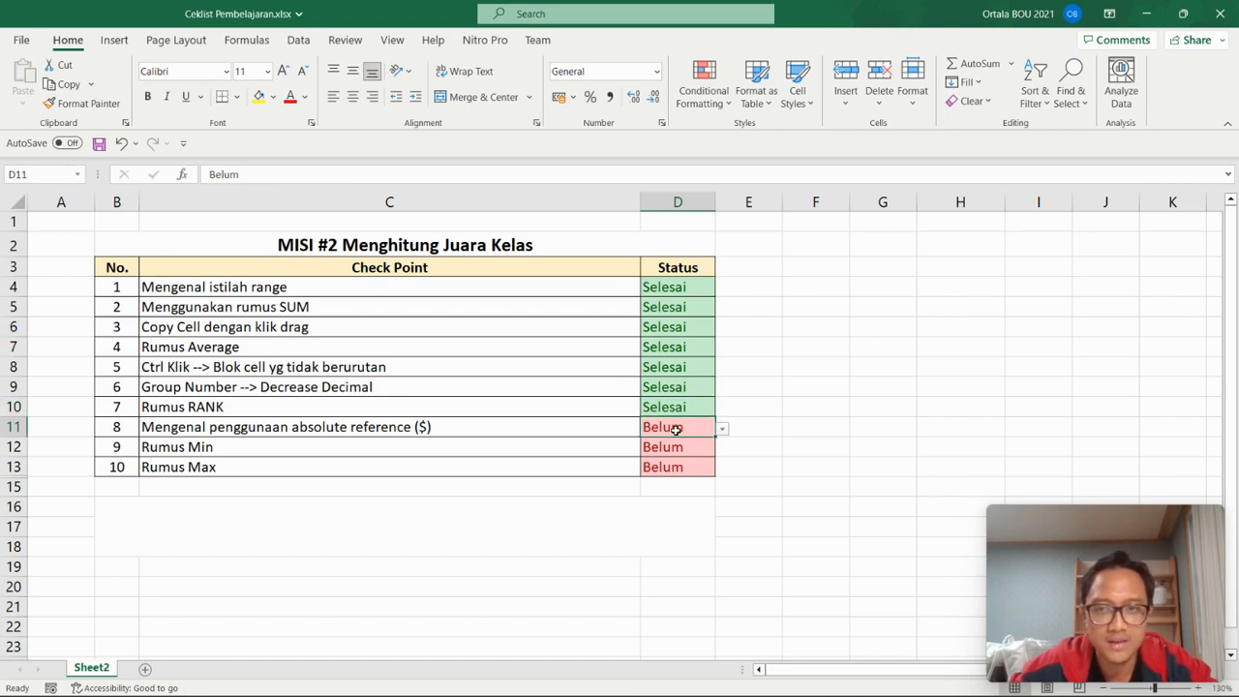
left_click(722, 429)
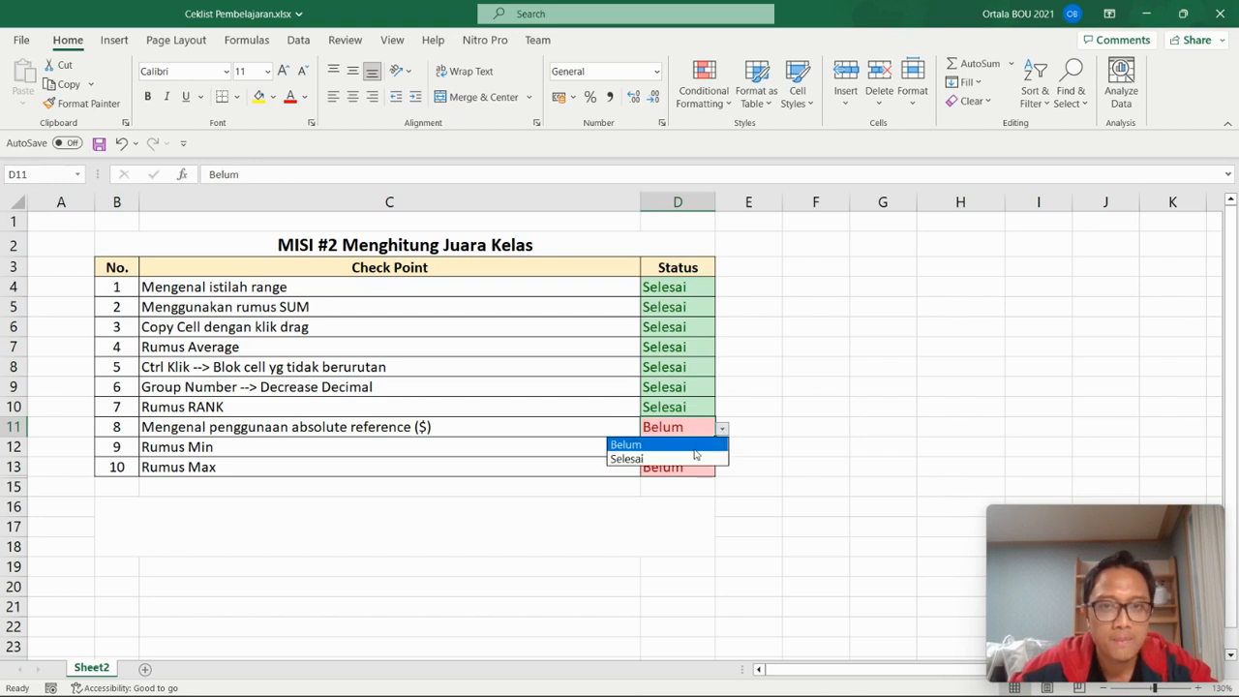
left_click(690, 462)
- Set the status of check points 9 and 10 (Rumus Min and Rumus Max) to Selesai
left_click(703, 448)
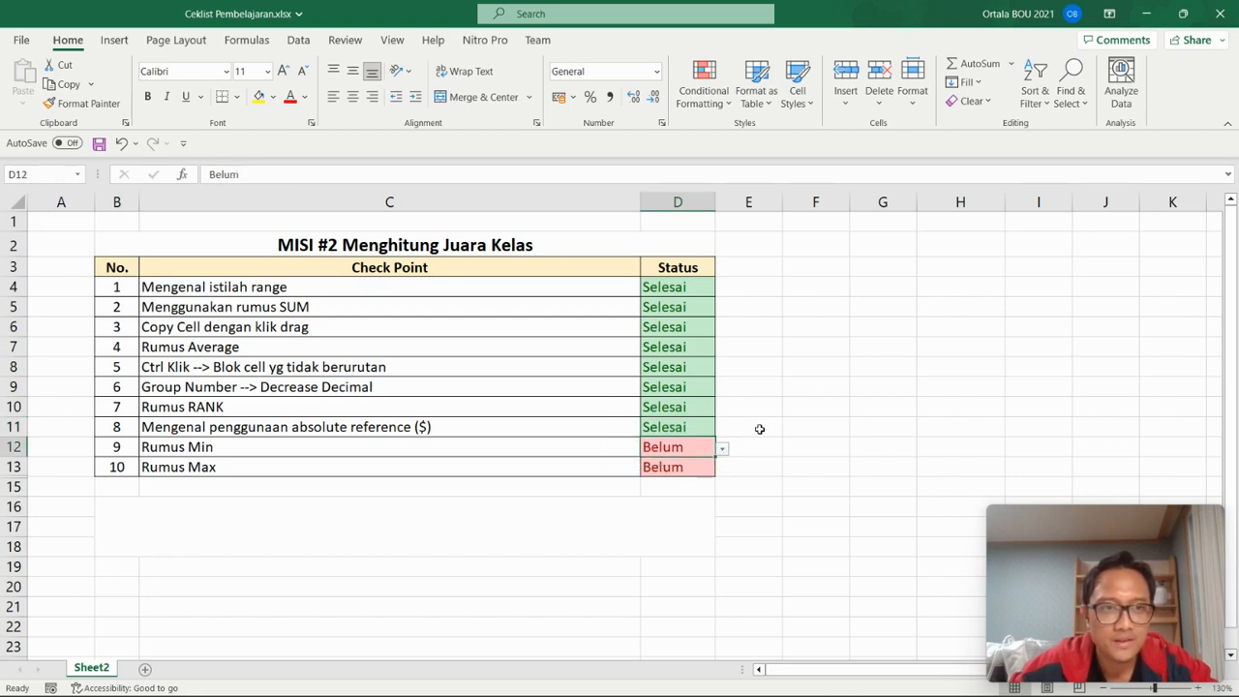
left_click(722, 448)
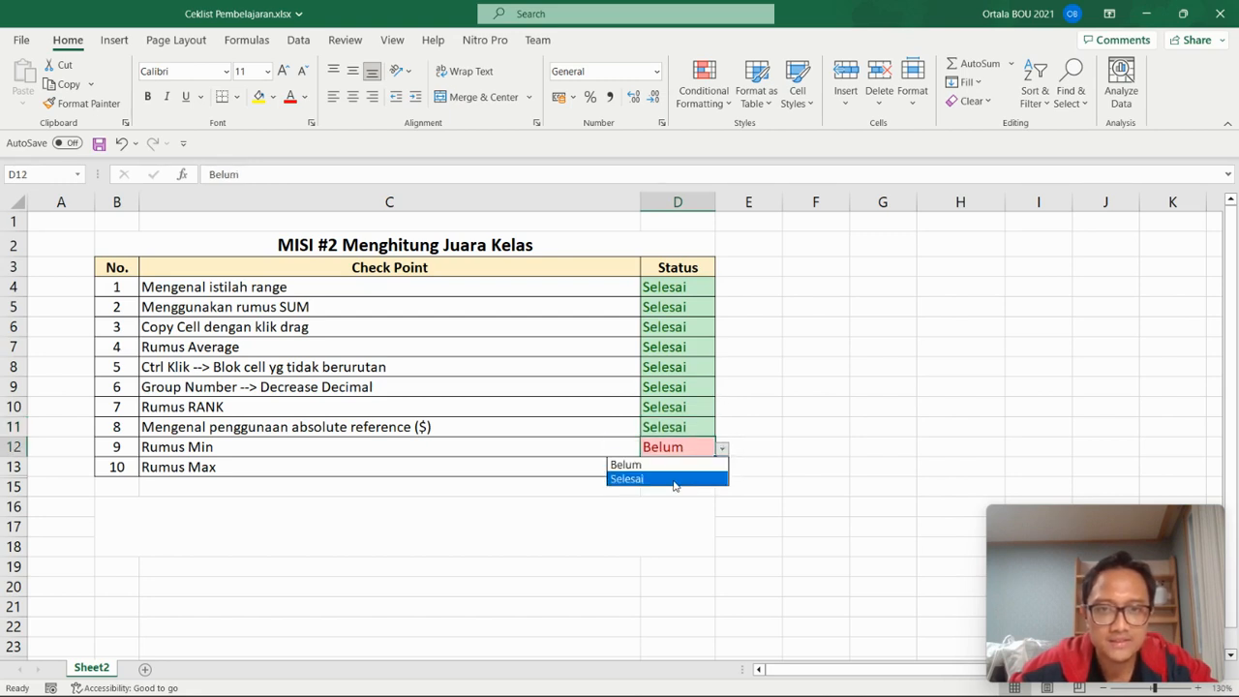
left_click(674, 480)
left_click(696, 465)
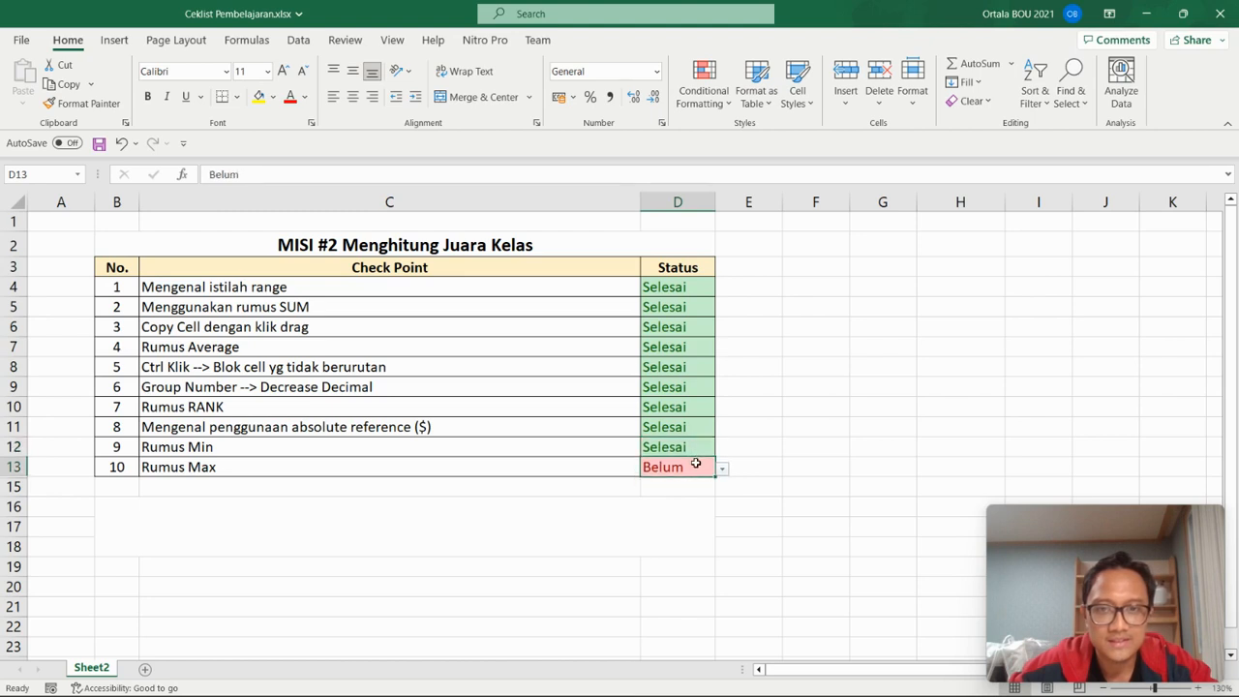
left_click(722, 470)
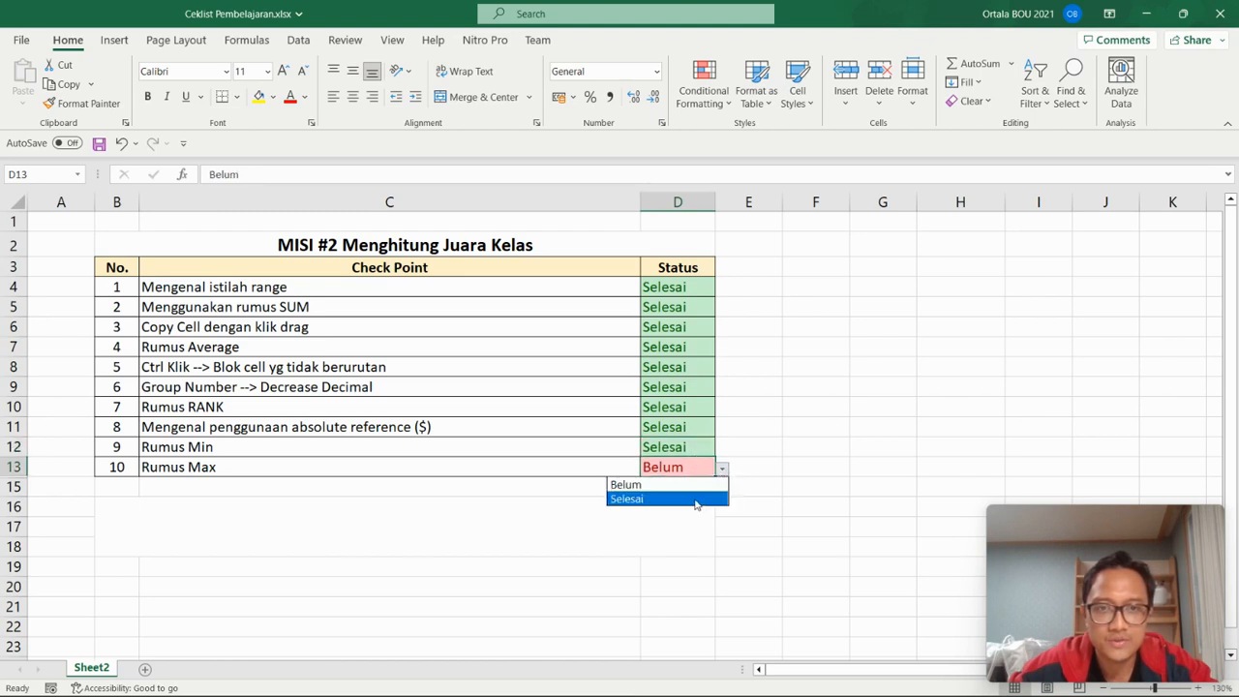
left_click(696, 499)
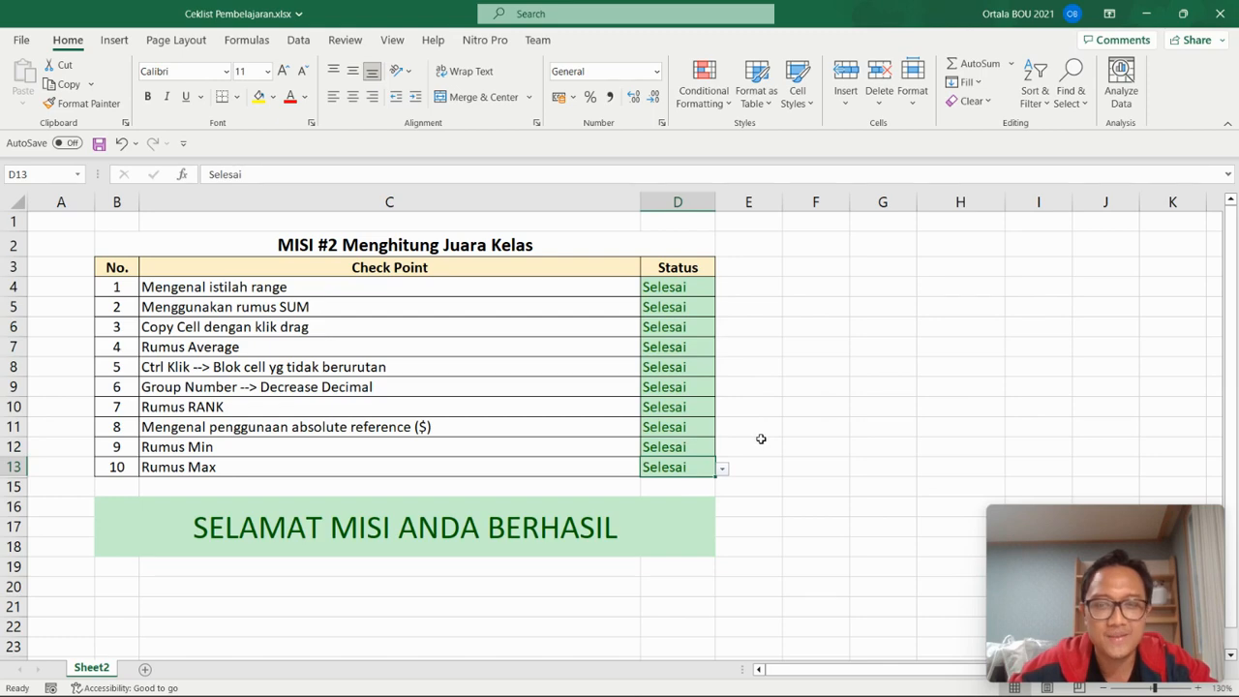